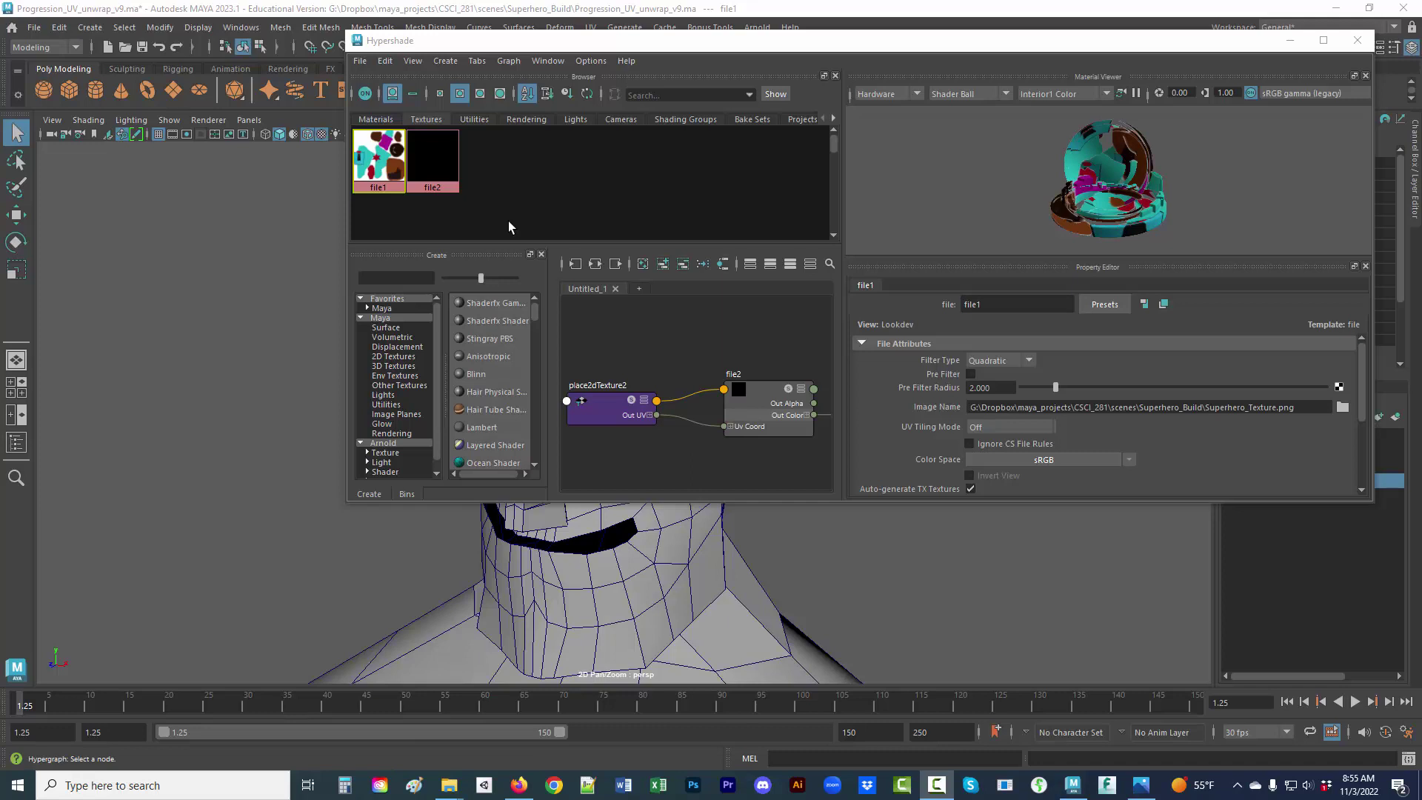
Step: Examine the image file paths of the file2 and file1 texture nodes in the Hypershade
left_click(433, 157)
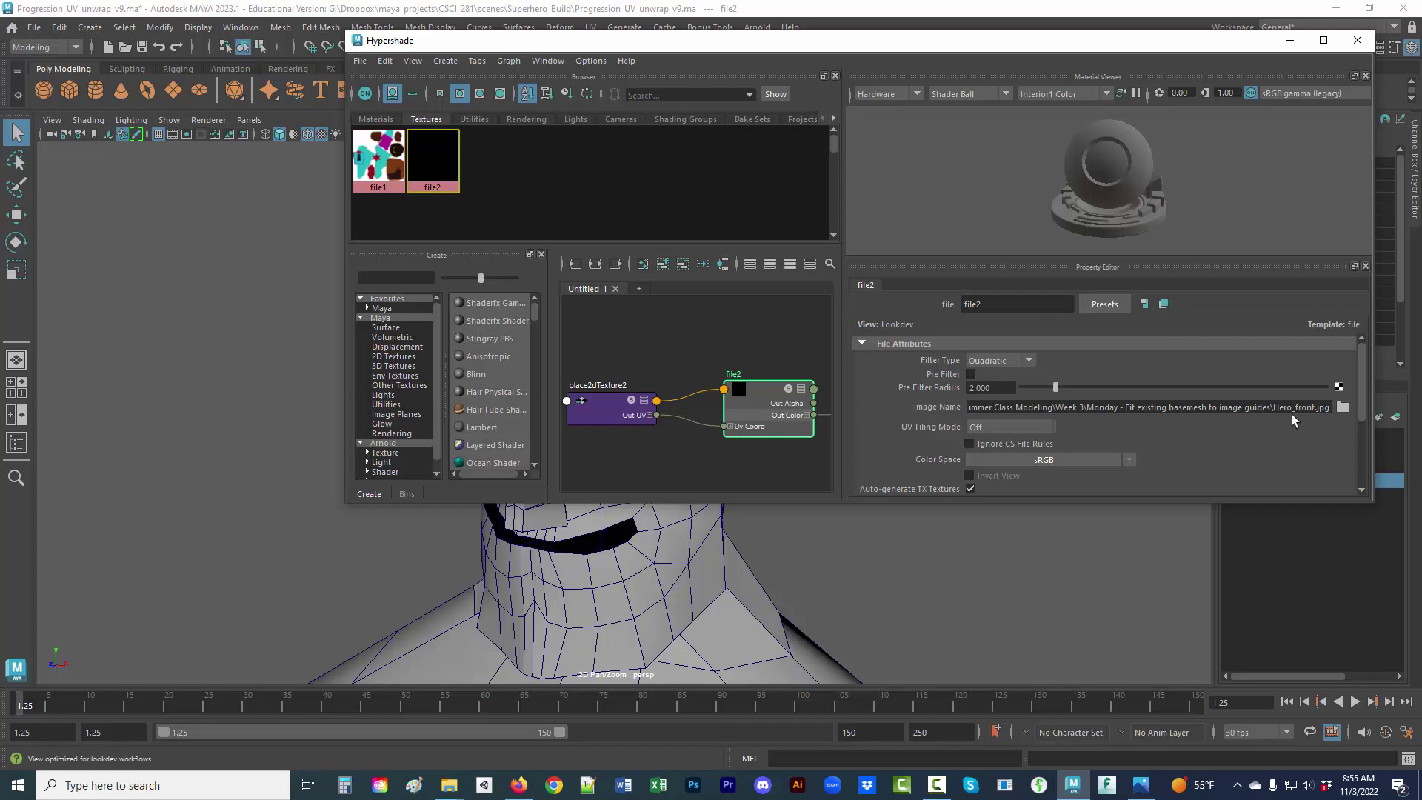
left_click_drag(1293, 410, 988, 412)
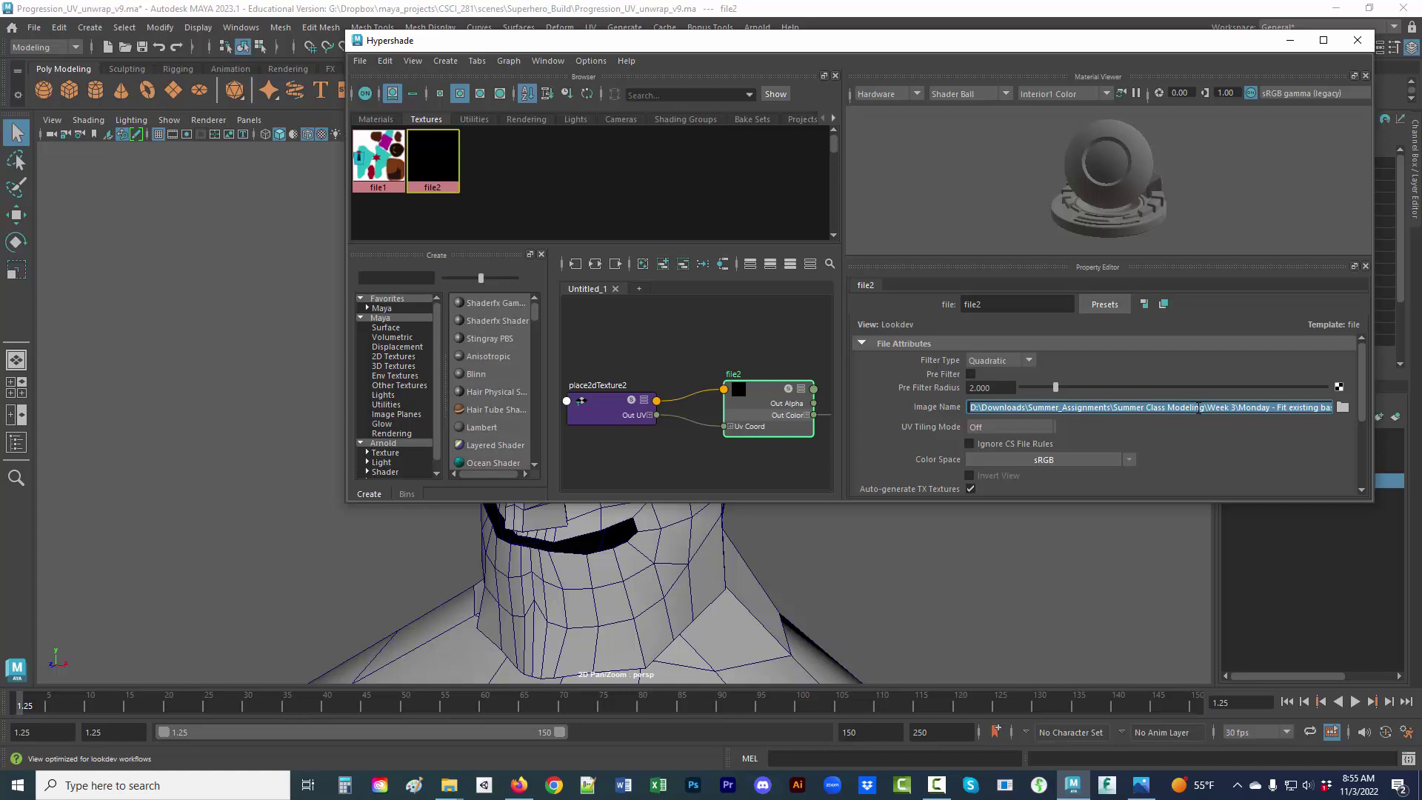
left_click(982, 408)
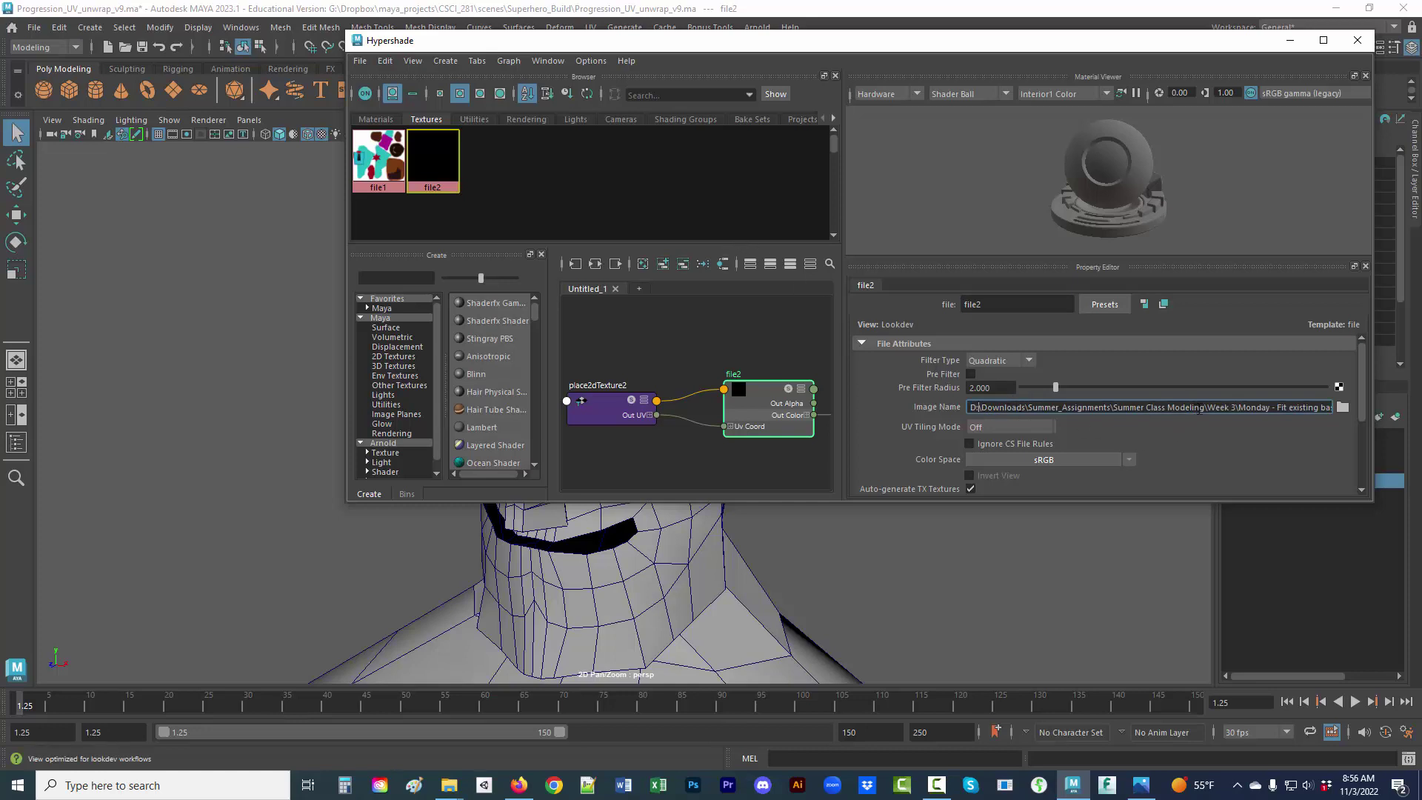
left_click_drag(1206, 407, 984, 408)
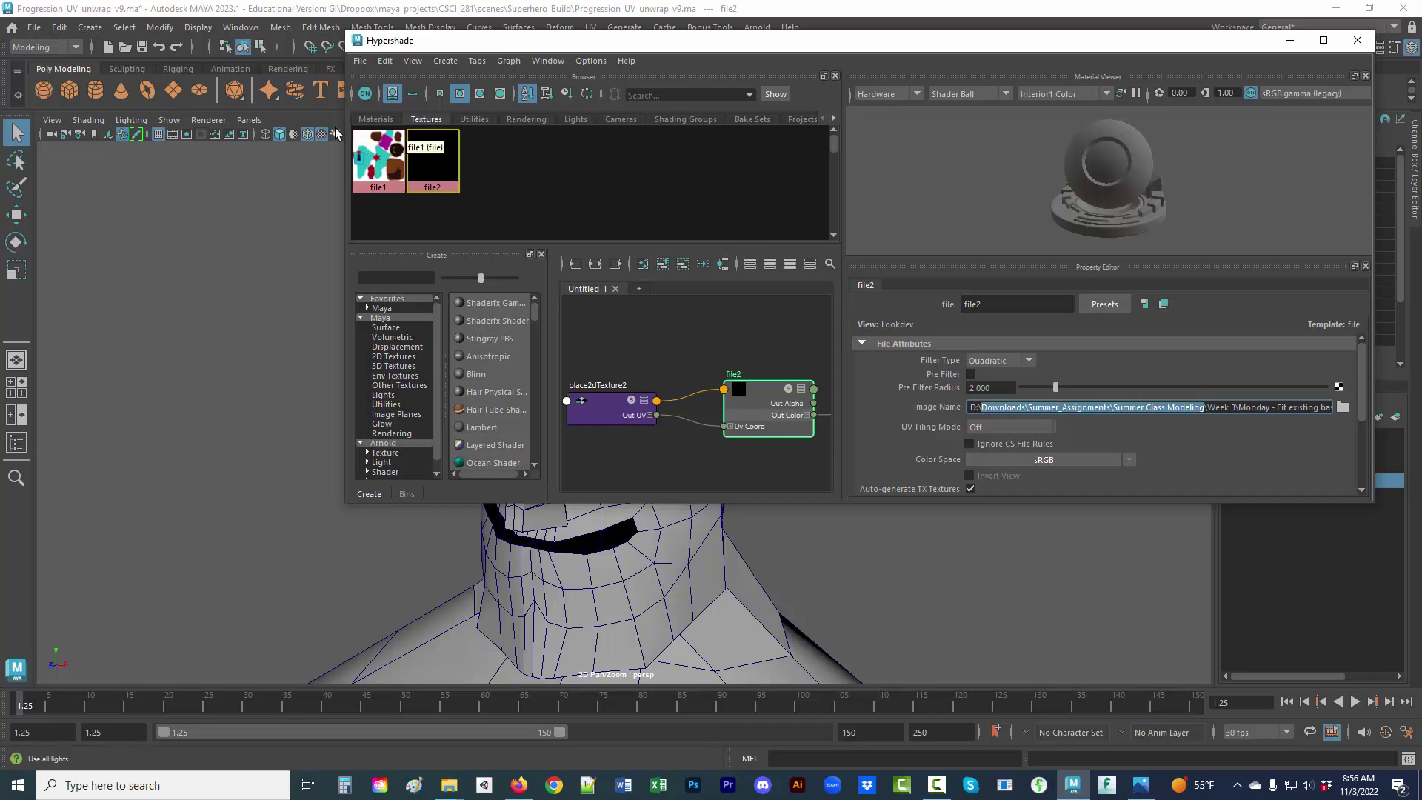
left_click(378, 158)
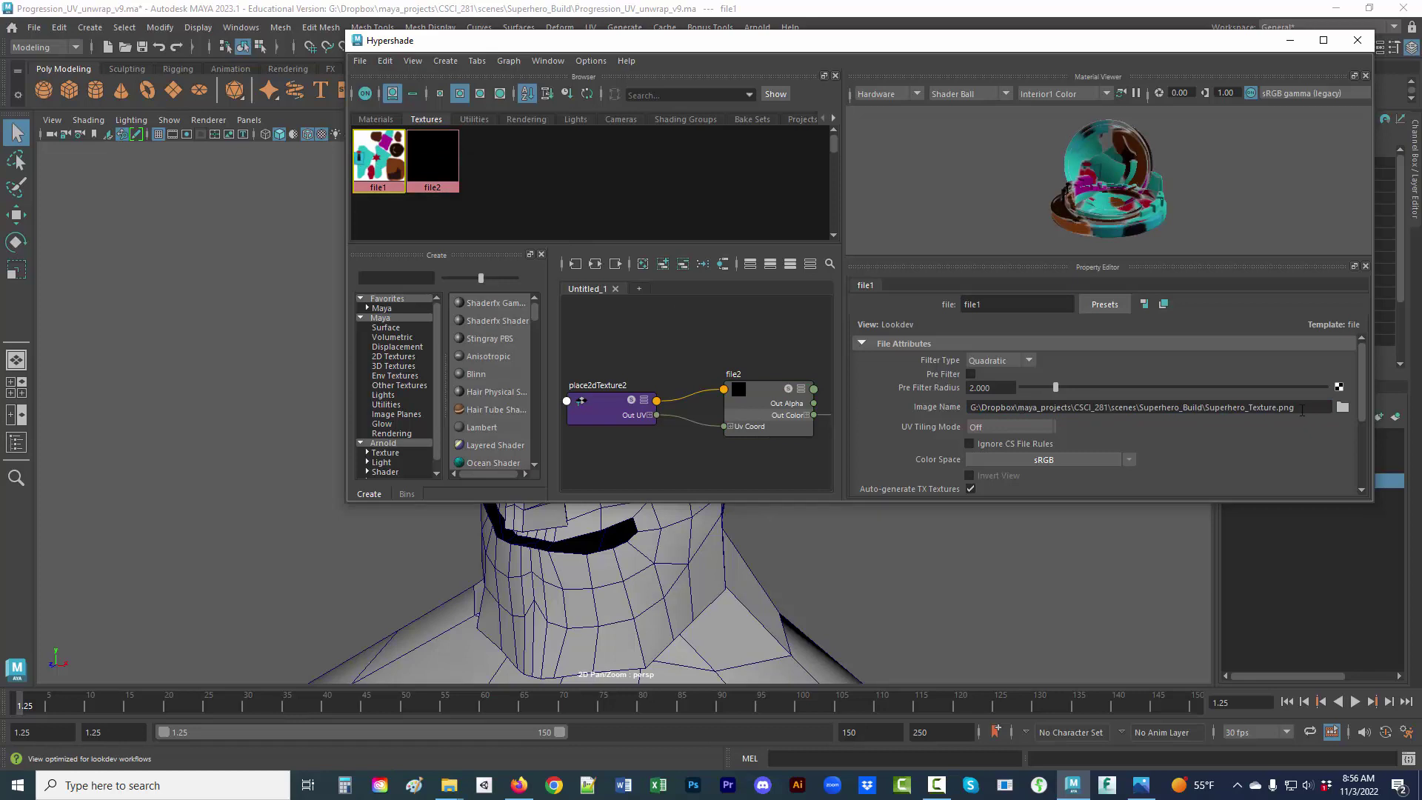
left_click_drag(1302, 410, 956, 412)
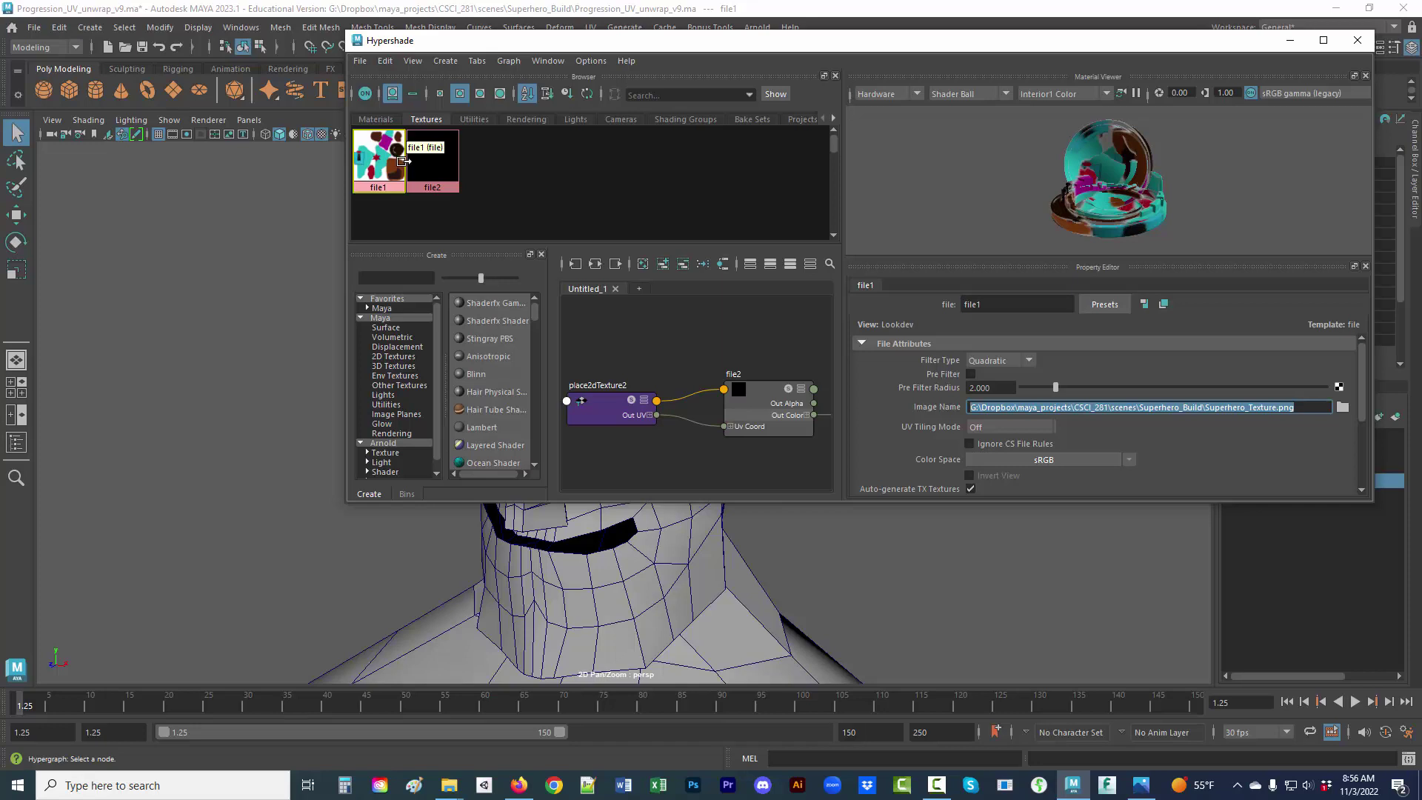
left_click(433, 164)
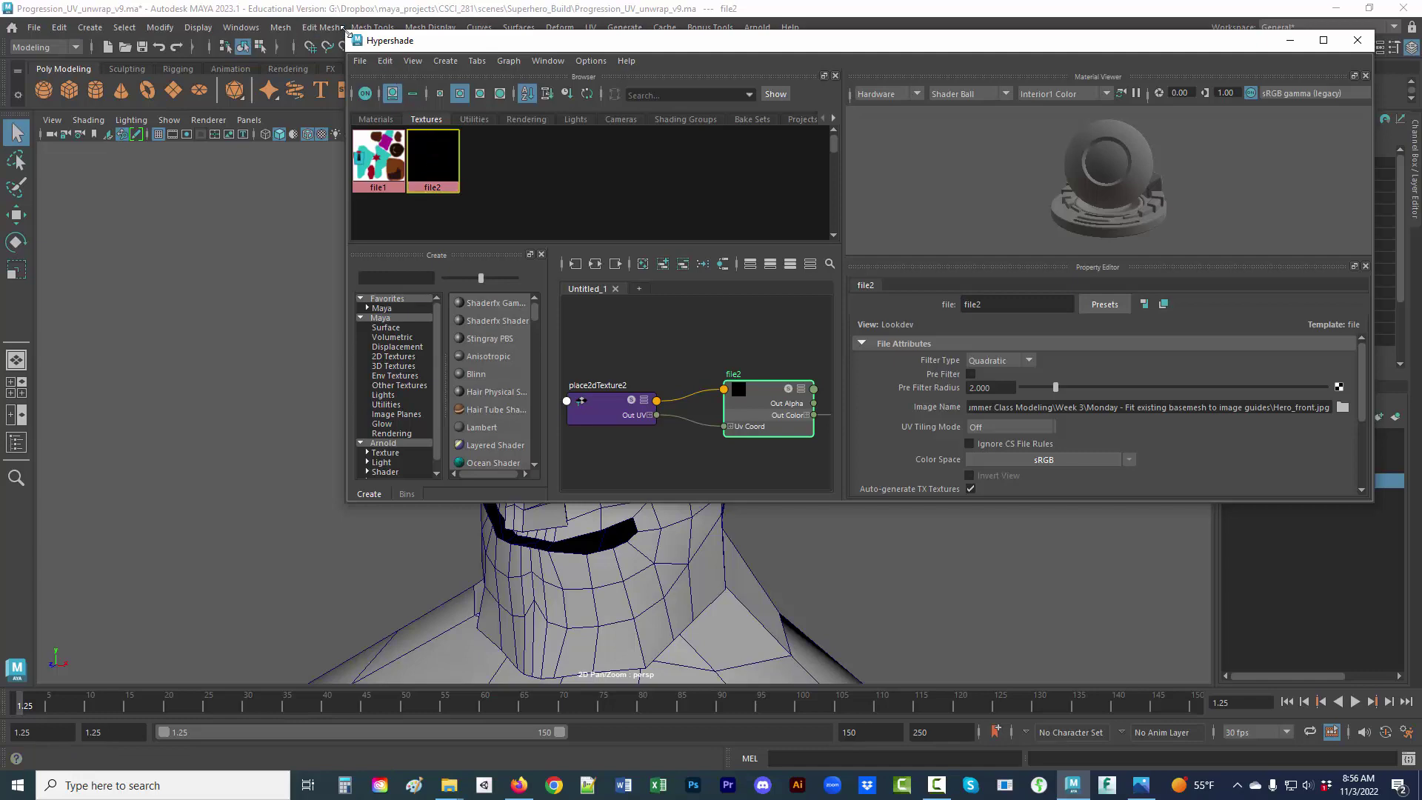
Step: Narrow the Hypershade window and reposition it so the head model stays in view beside it
left_click_drag(345, 33, 692, 33)
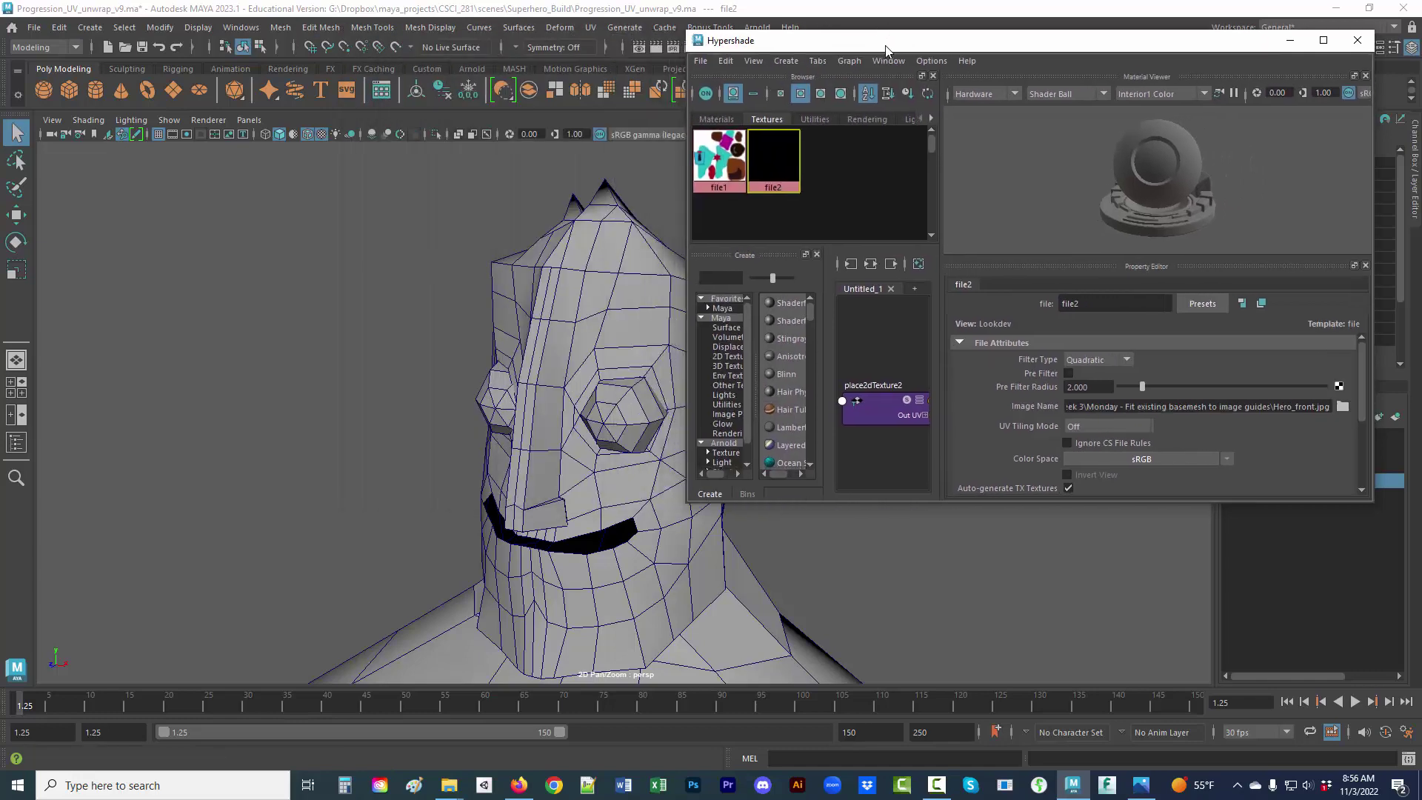
left_click_drag(891, 43, 572, 186)
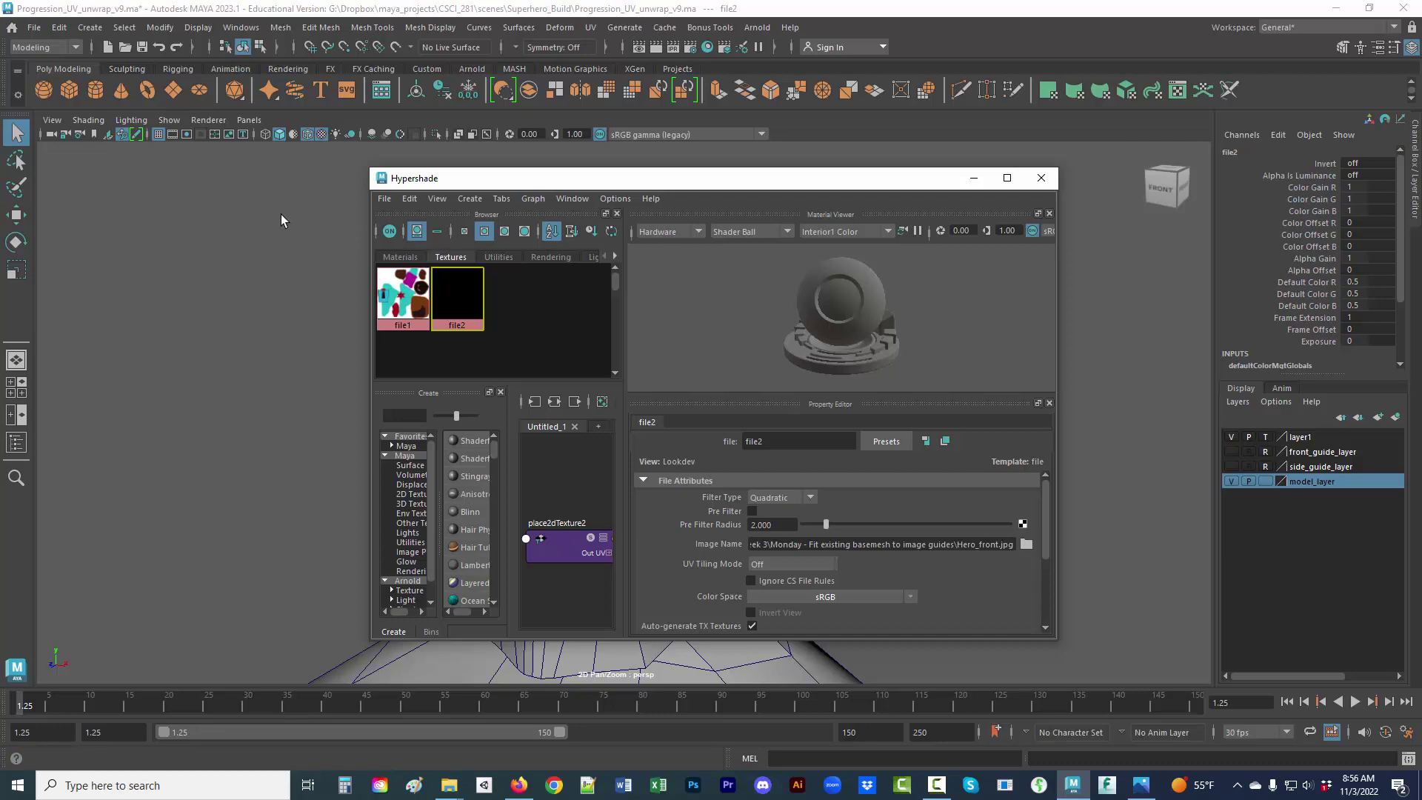
left_click_drag(478, 180, 809, 74)
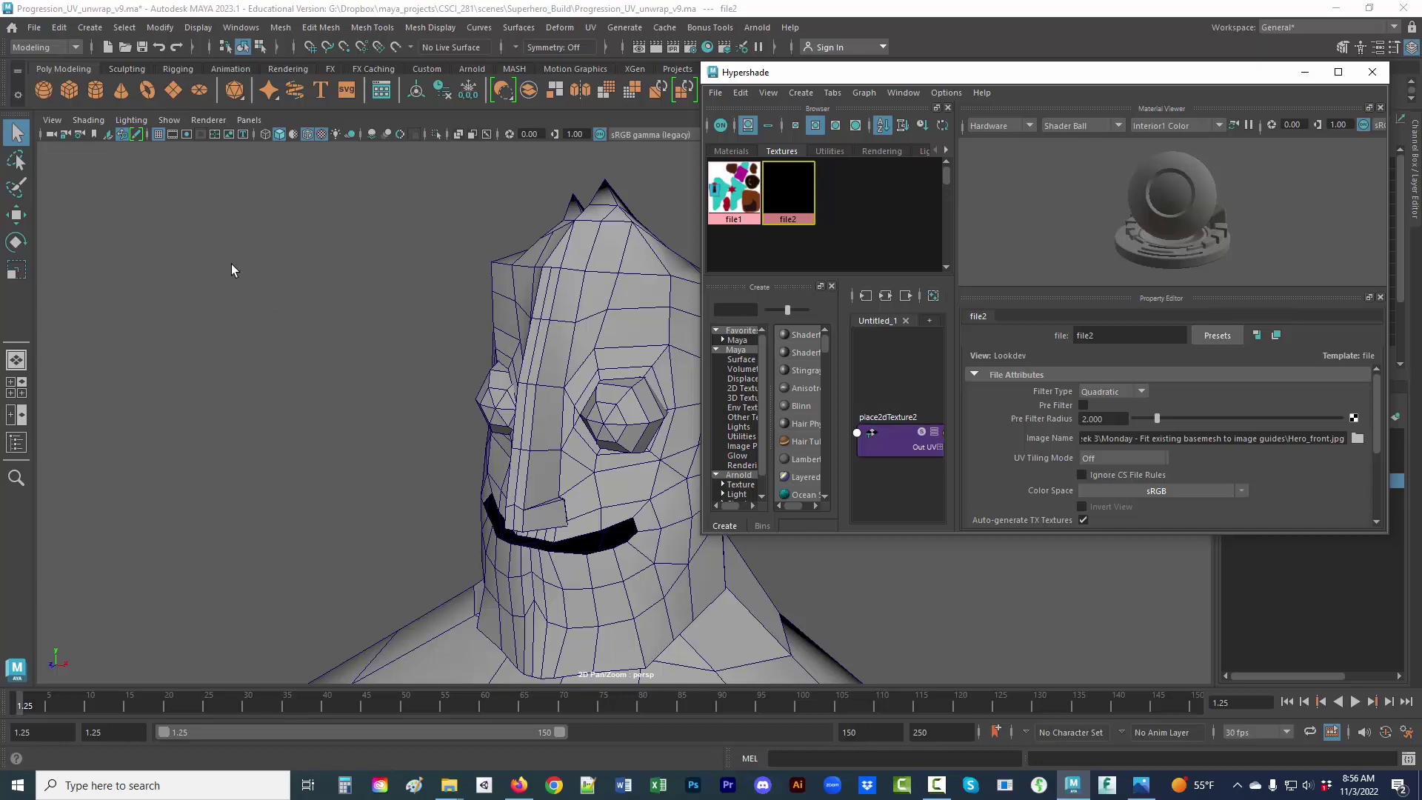
Step: Open the Project Window and check the current project's name and location
left_click(40, 28)
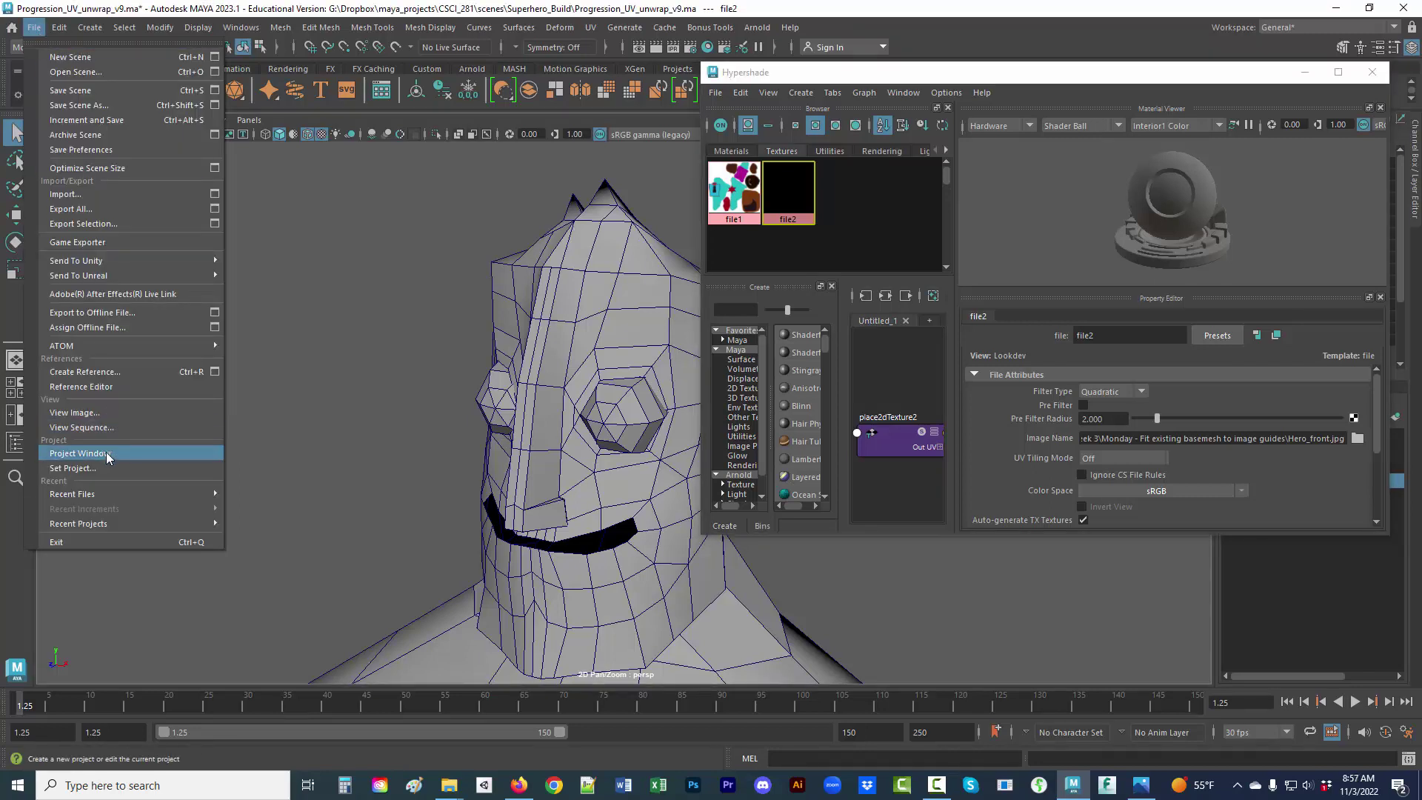
left_click(144, 452)
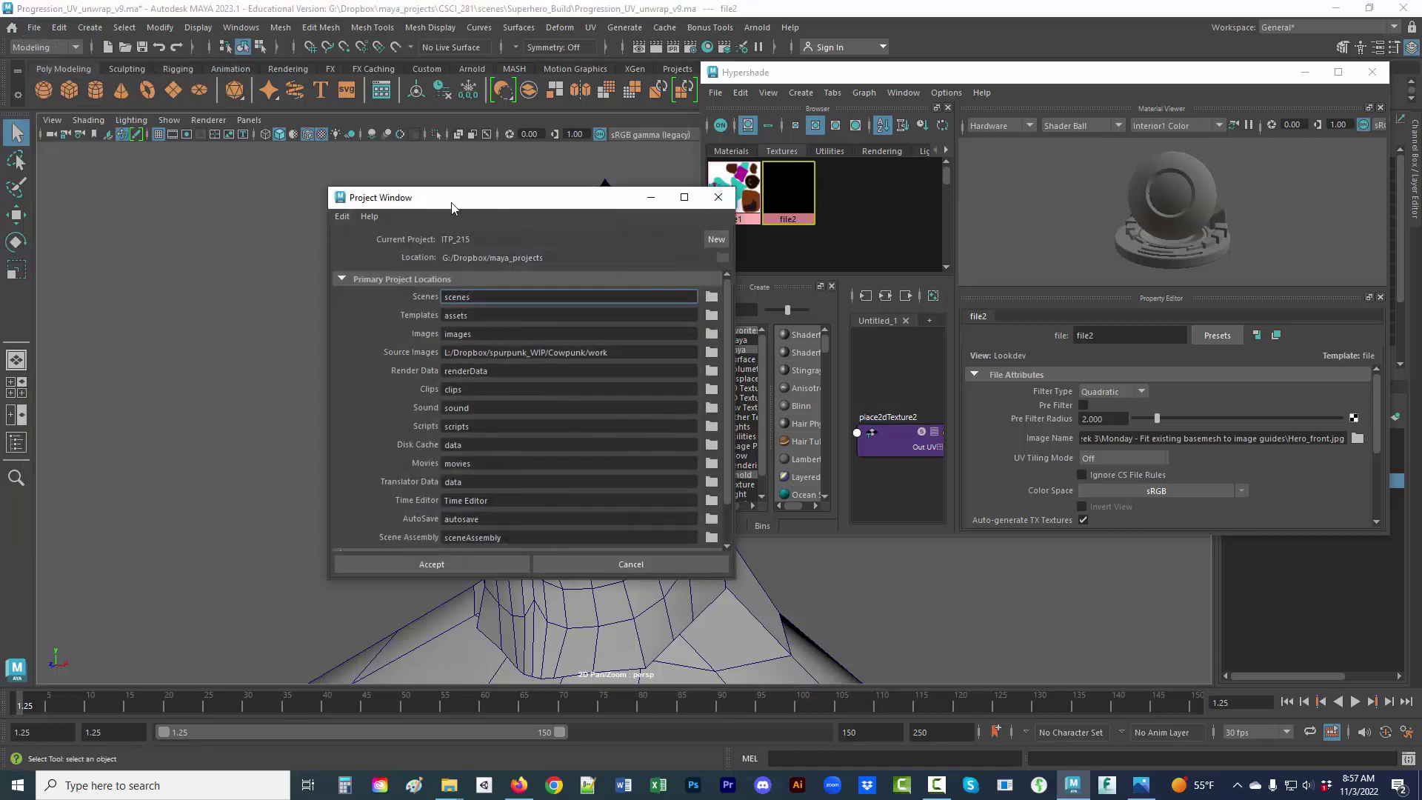
left_click_drag(462, 204, 220, 209)
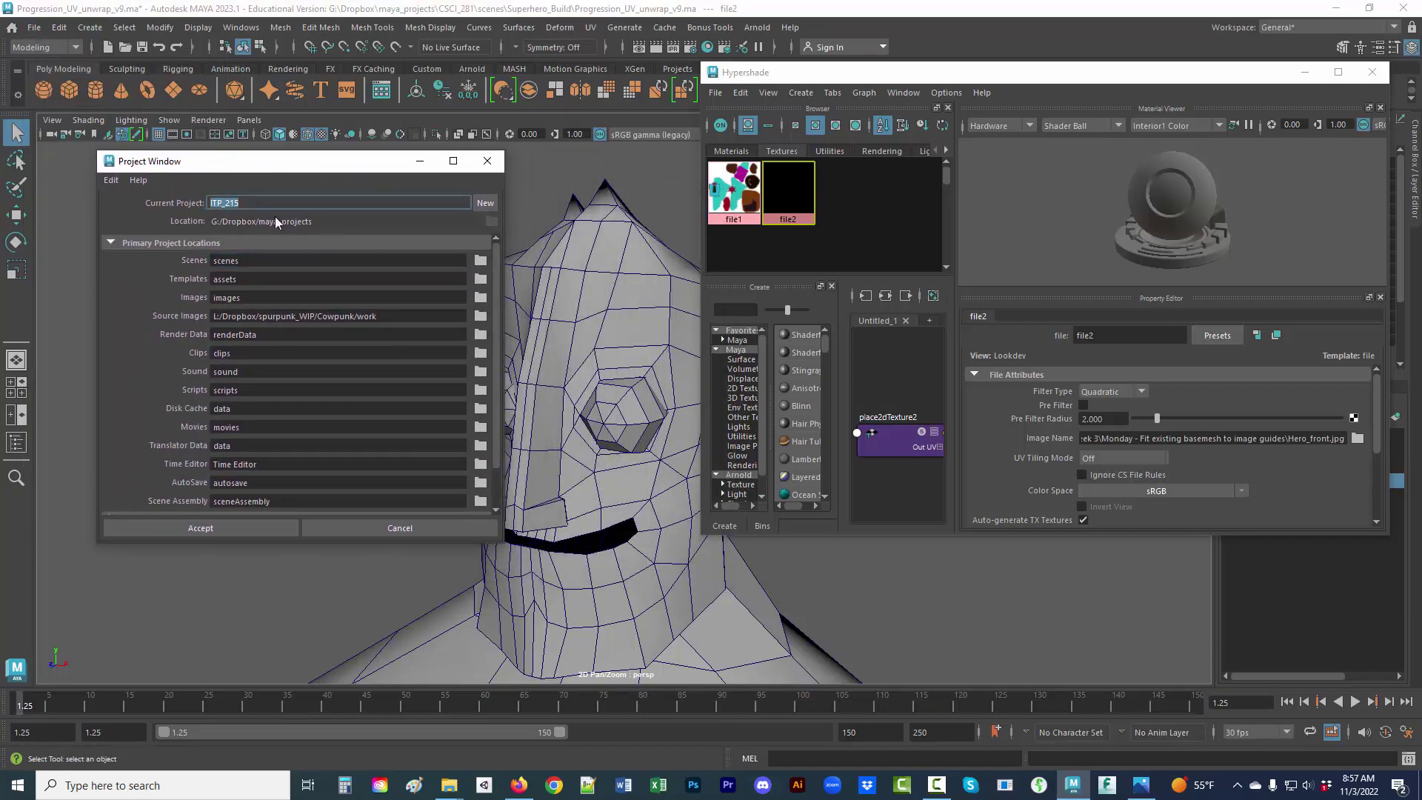
left_click(320, 222)
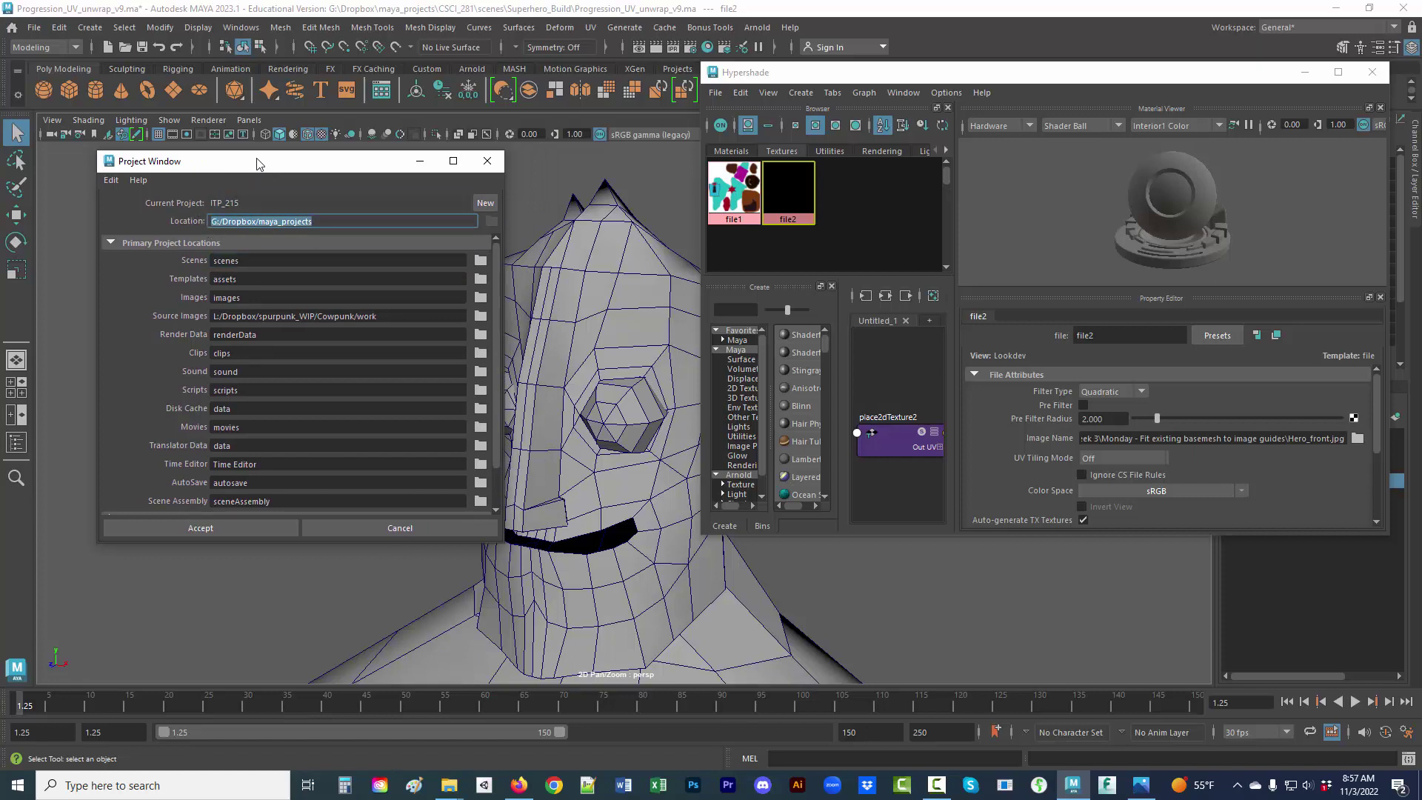
left_click_drag(249, 163, 322, 76)
Step: Set the project to the default folder inside Documents\maya\projects
left_click(33, 28)
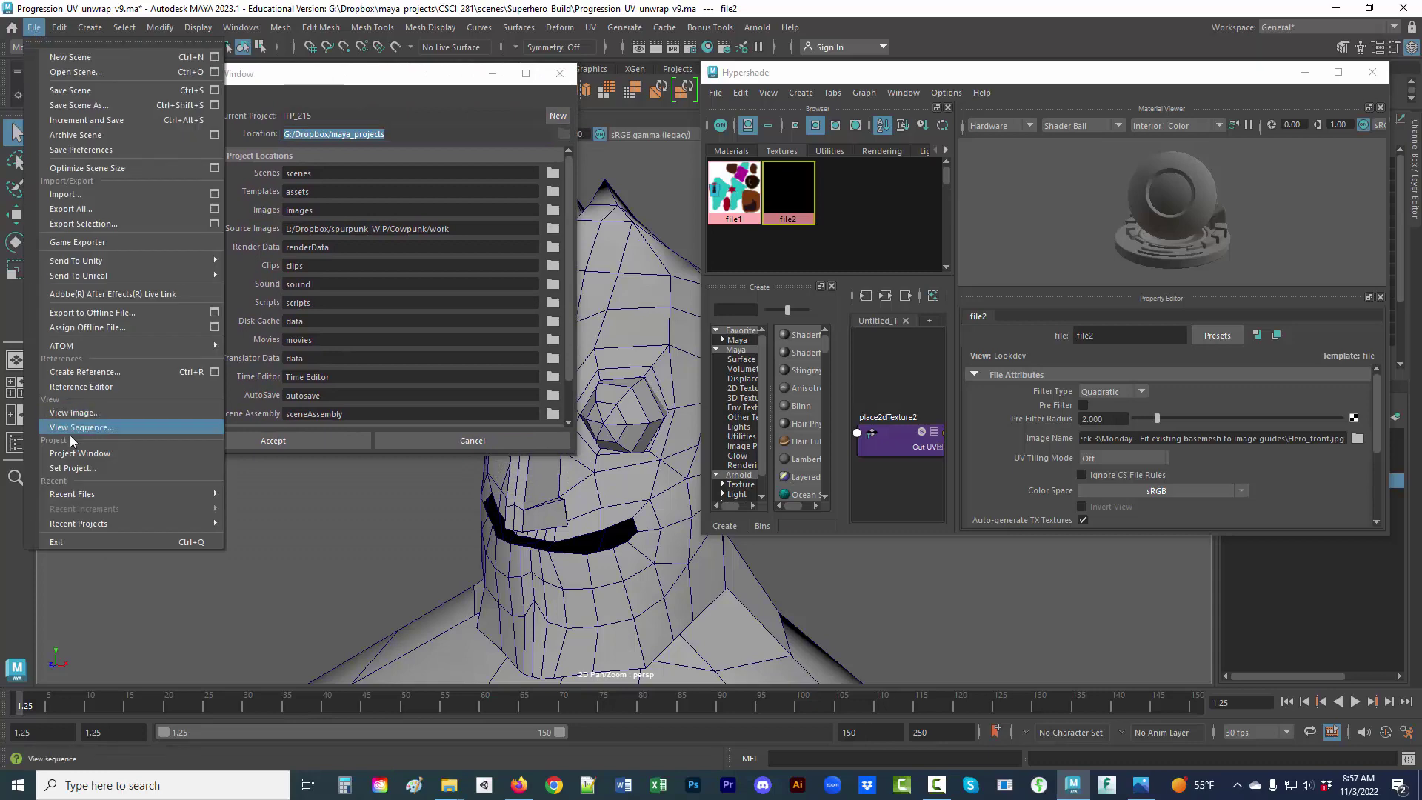
left_click(147, 469)
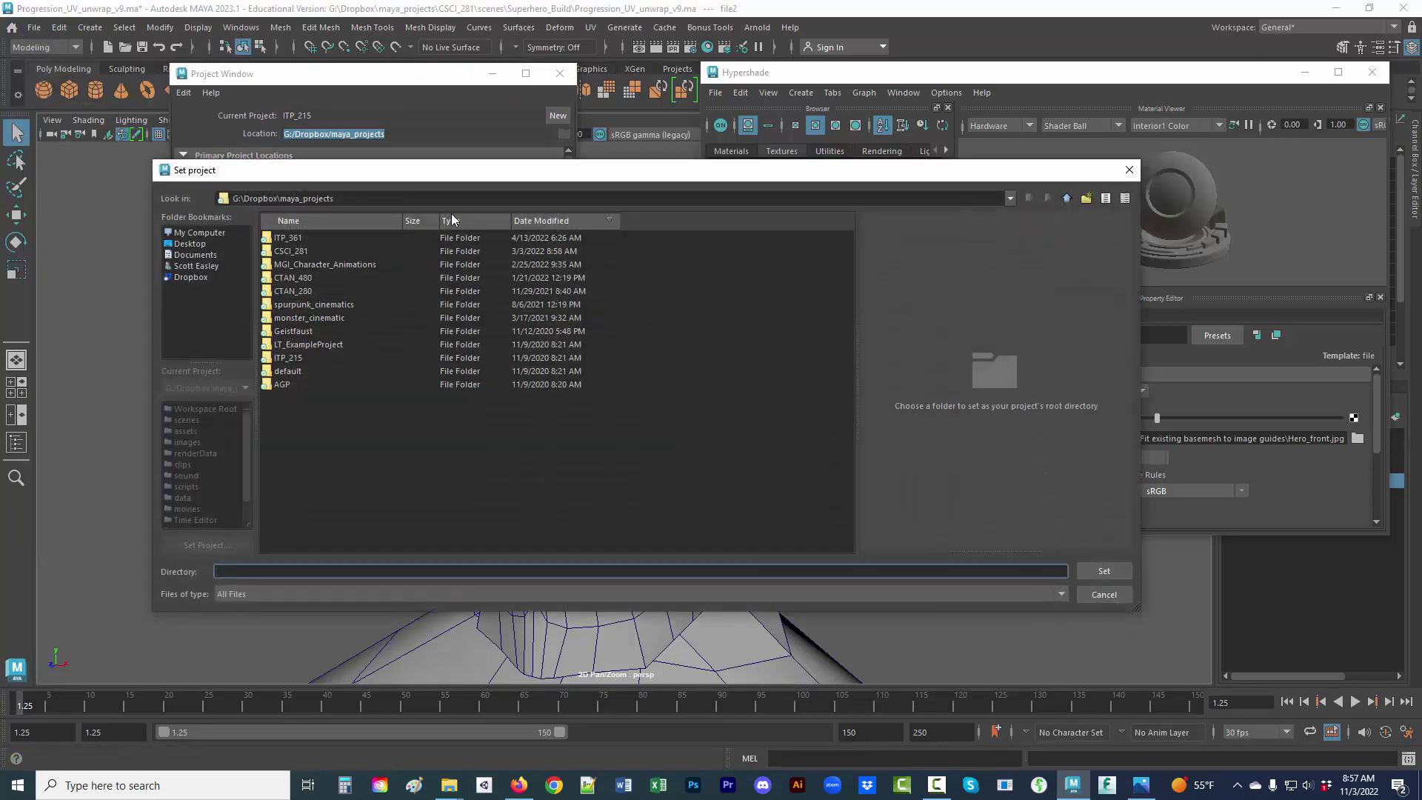
left_click_drag(463, 175, 569, 266)
left_click(292, 346)
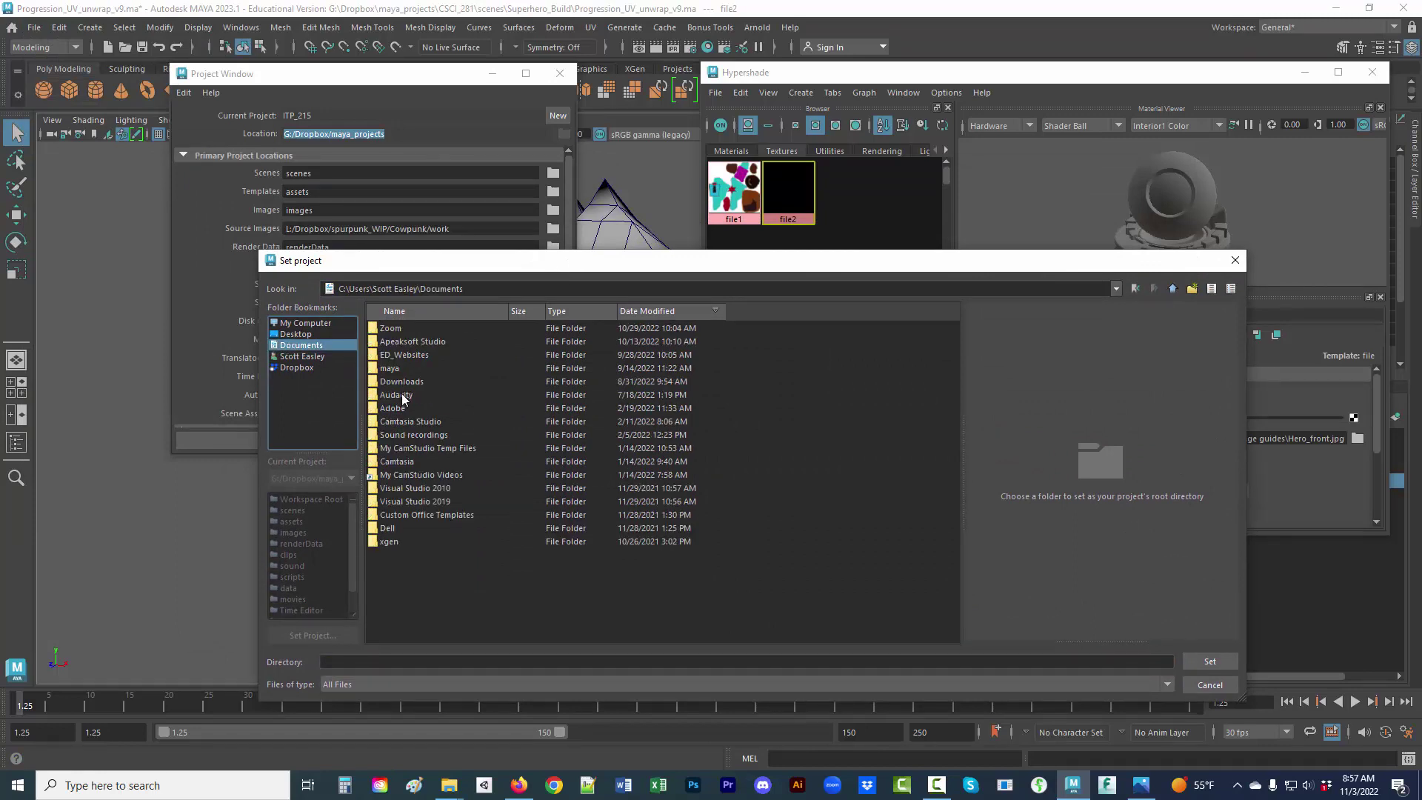
double_click(396, 369)
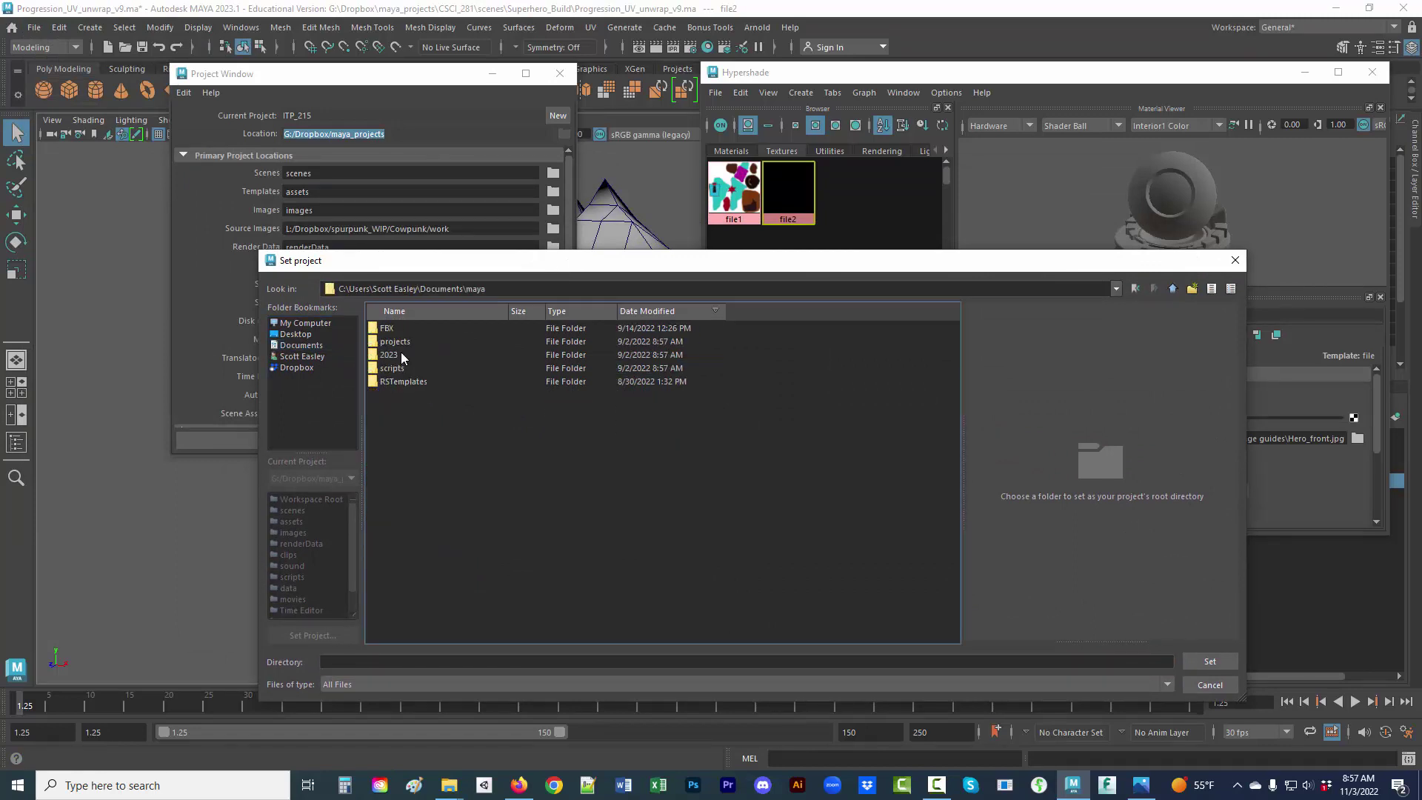
double_click(402, 353)
left_click(444, 328)
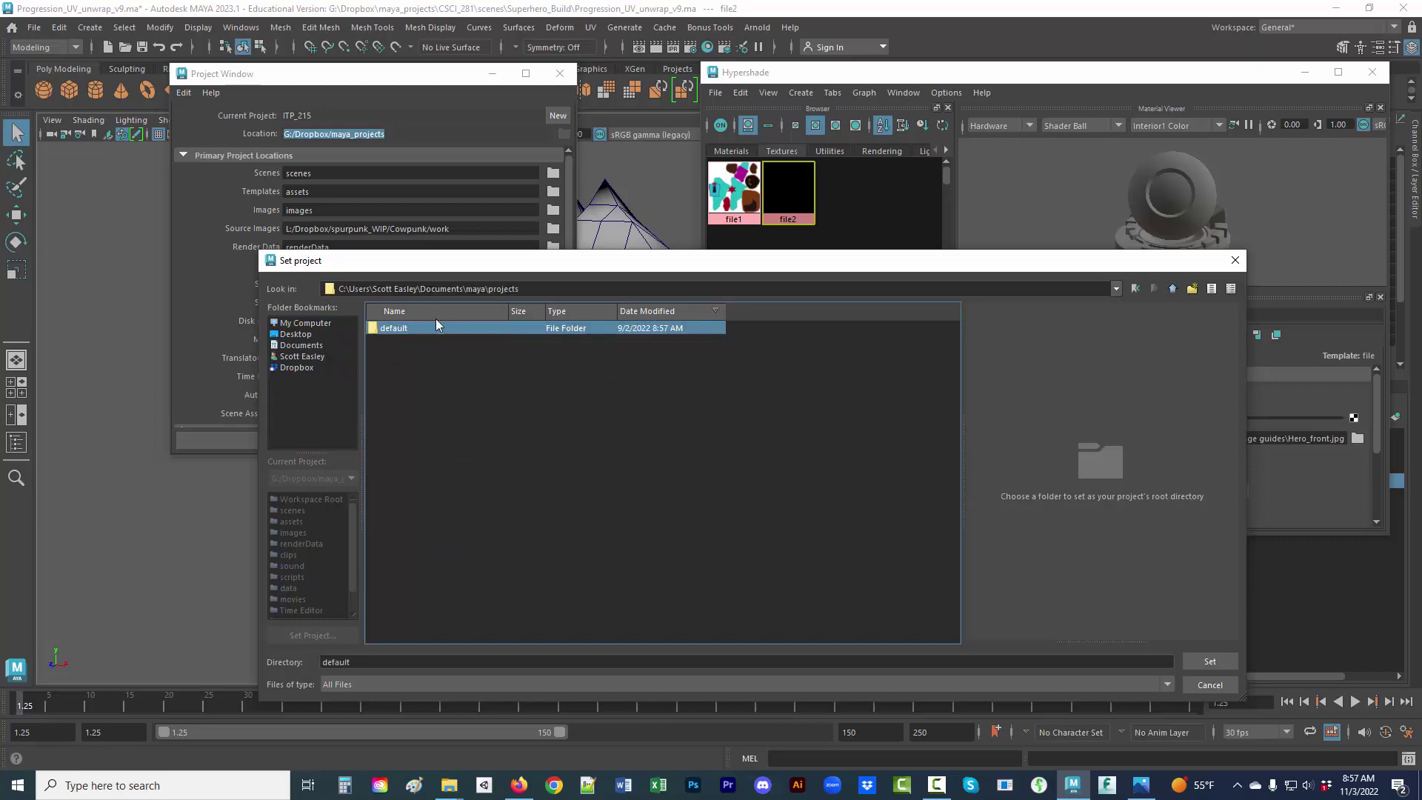
left_click(1225, 664)
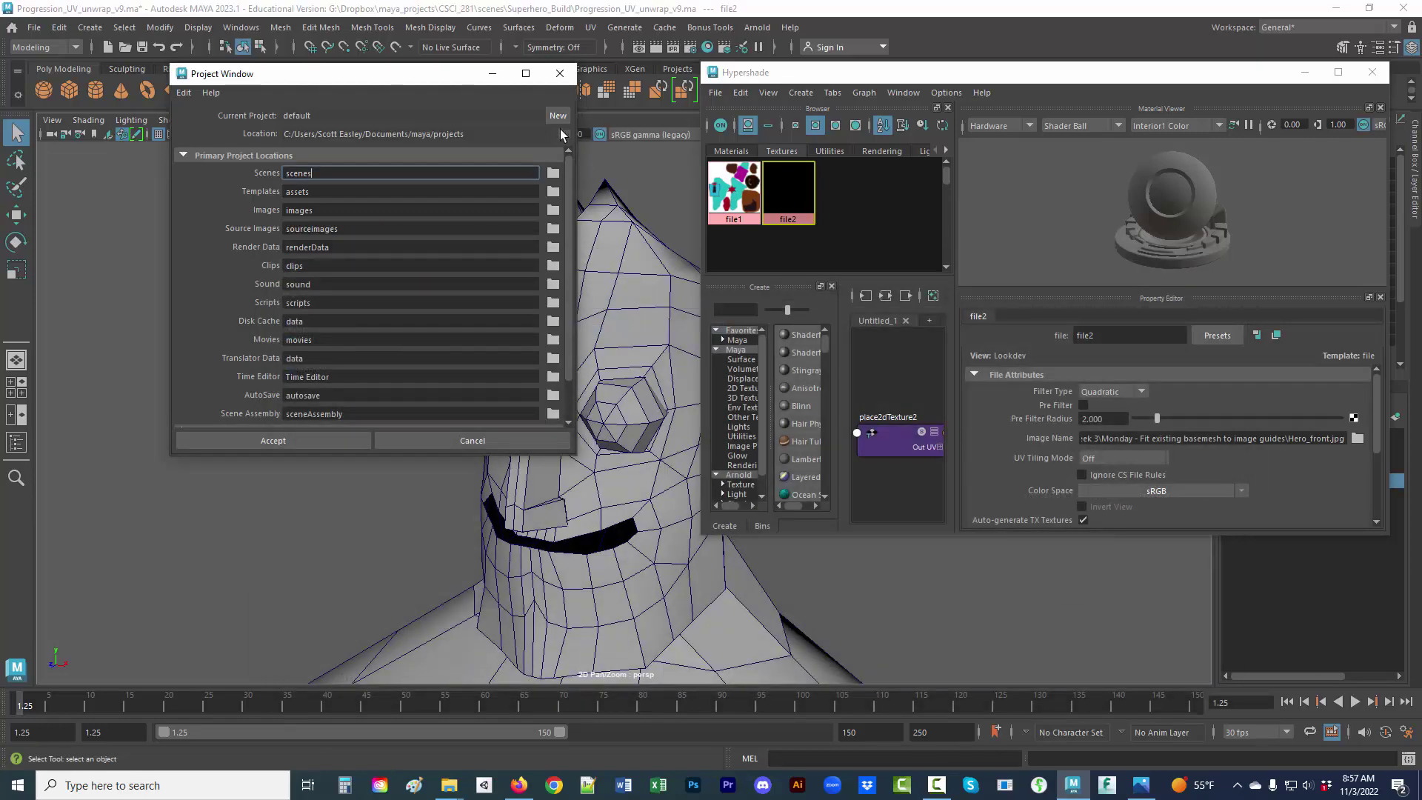
Step: Copy the project location into File Explorer, inspect the default project's subfolders, and close both the Explorer and Project windows
left_click_drag(474, 131, 282, 131)
key("ctrl+c")
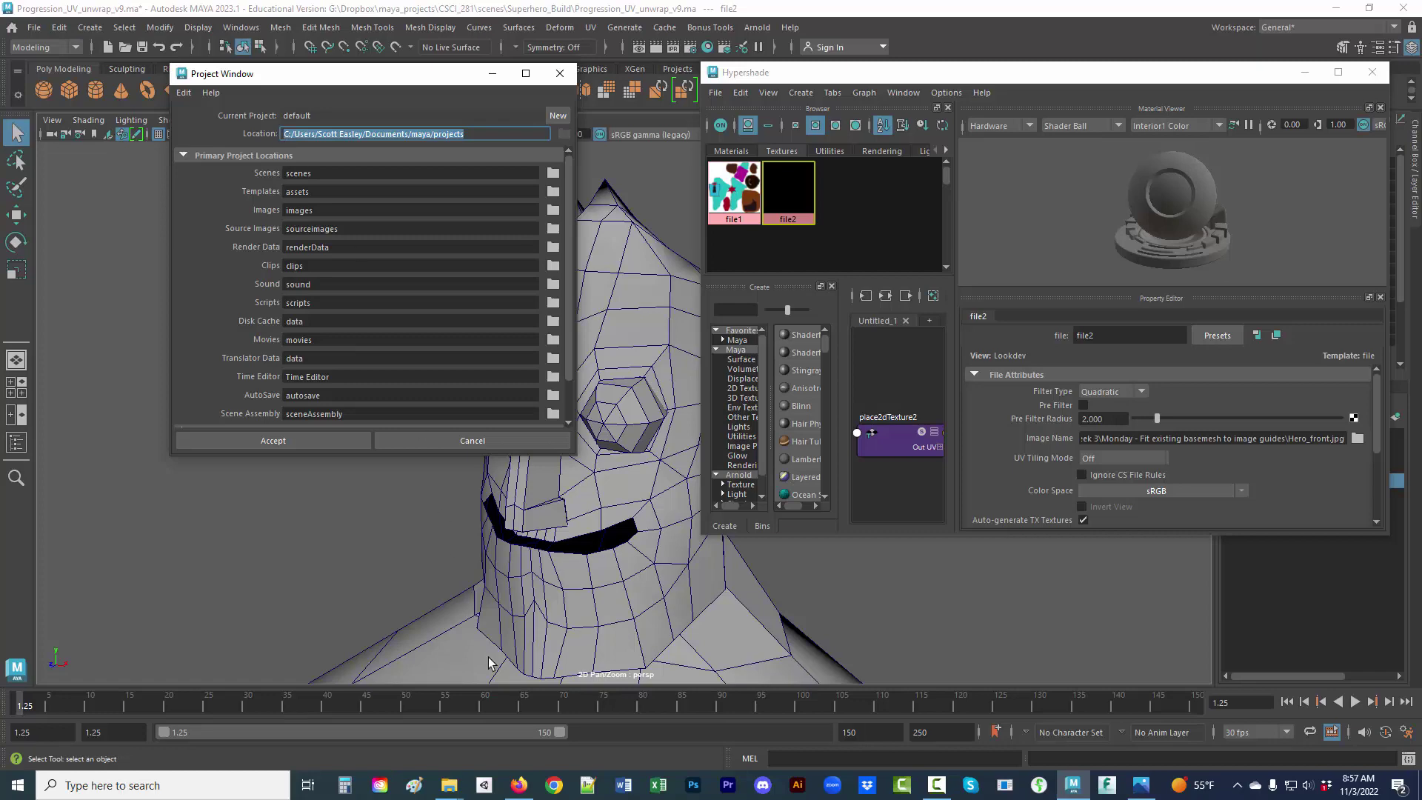
left_click(449, 785)
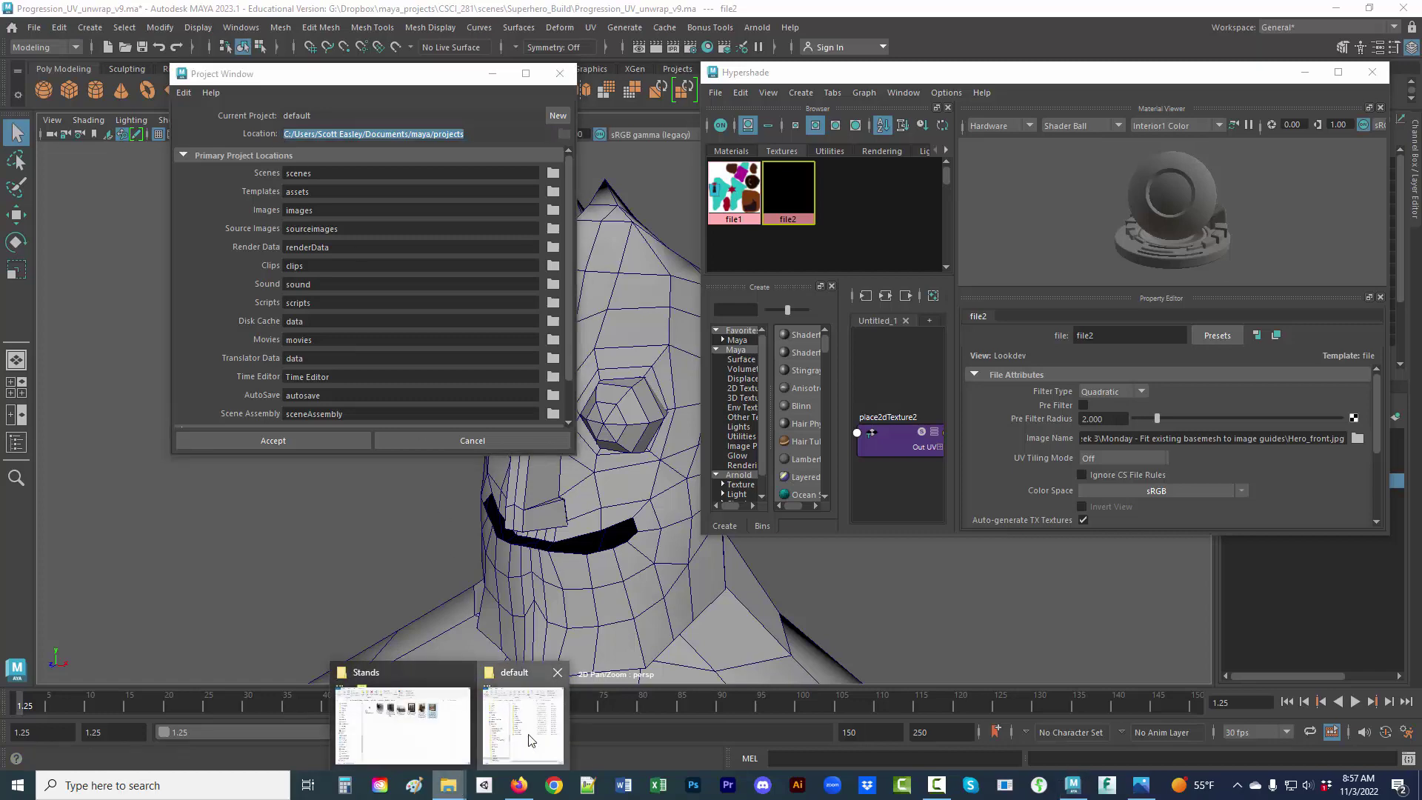
left_click(519, 669)
left_click(707, 216)
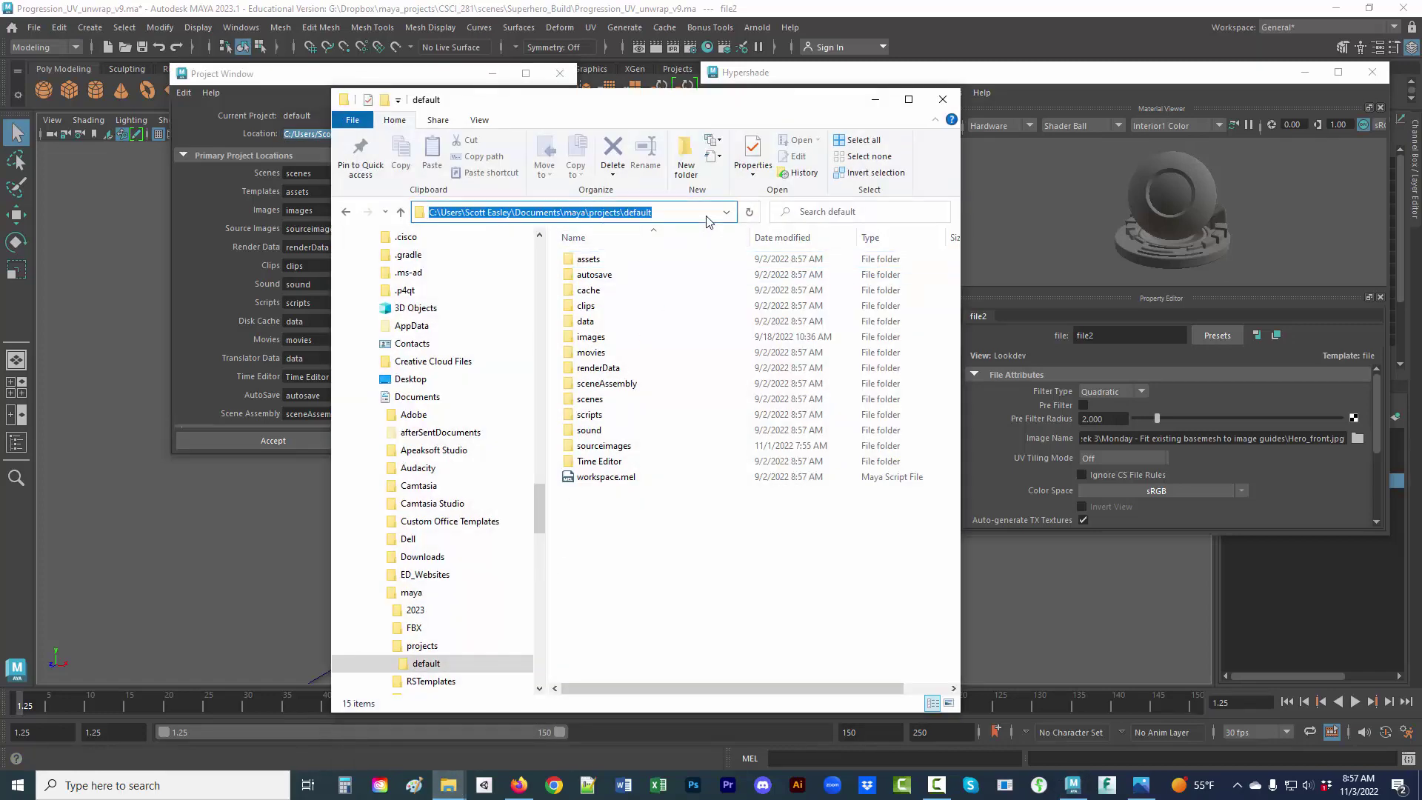
key("ctrl+v")
key("Return")
left_click(684, 555)
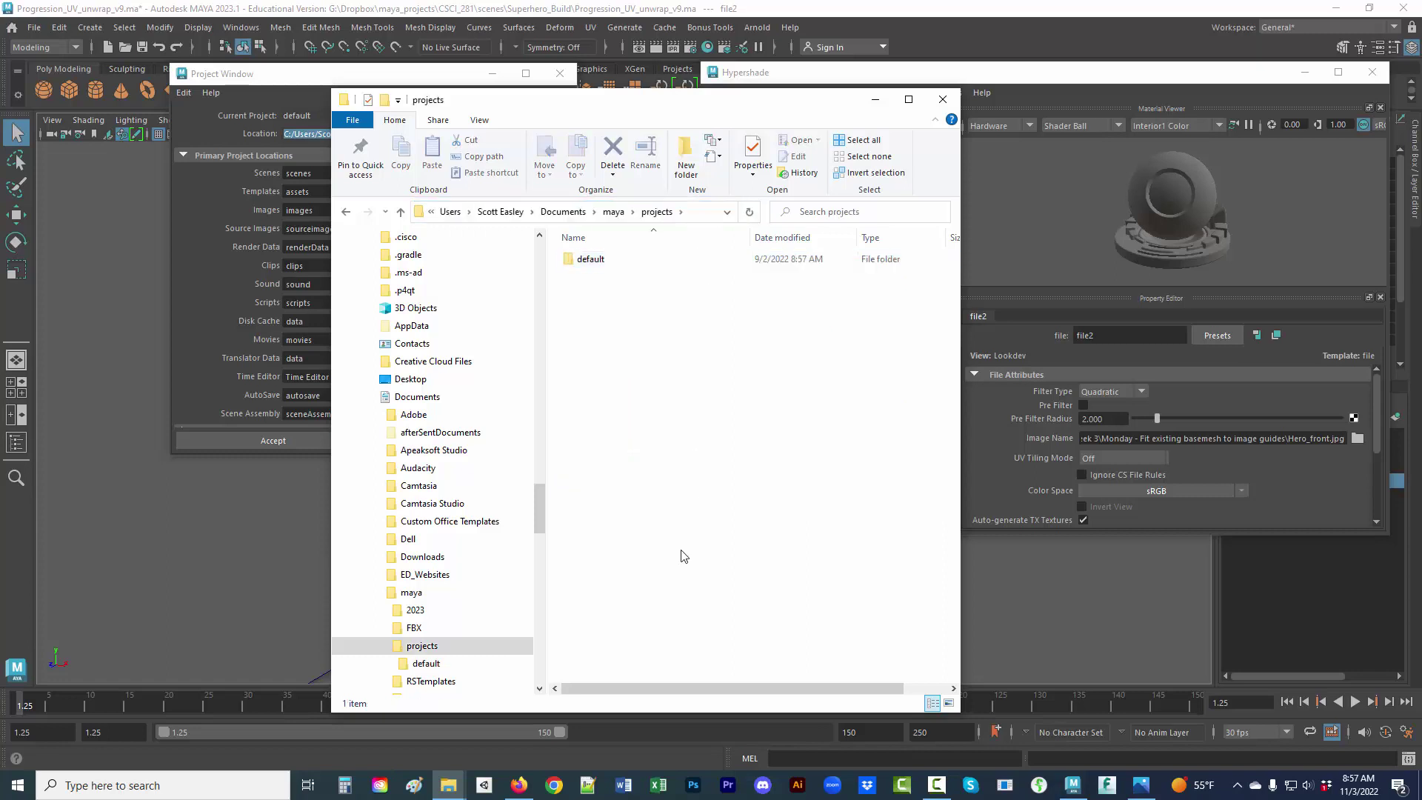
double_click(601, 263)
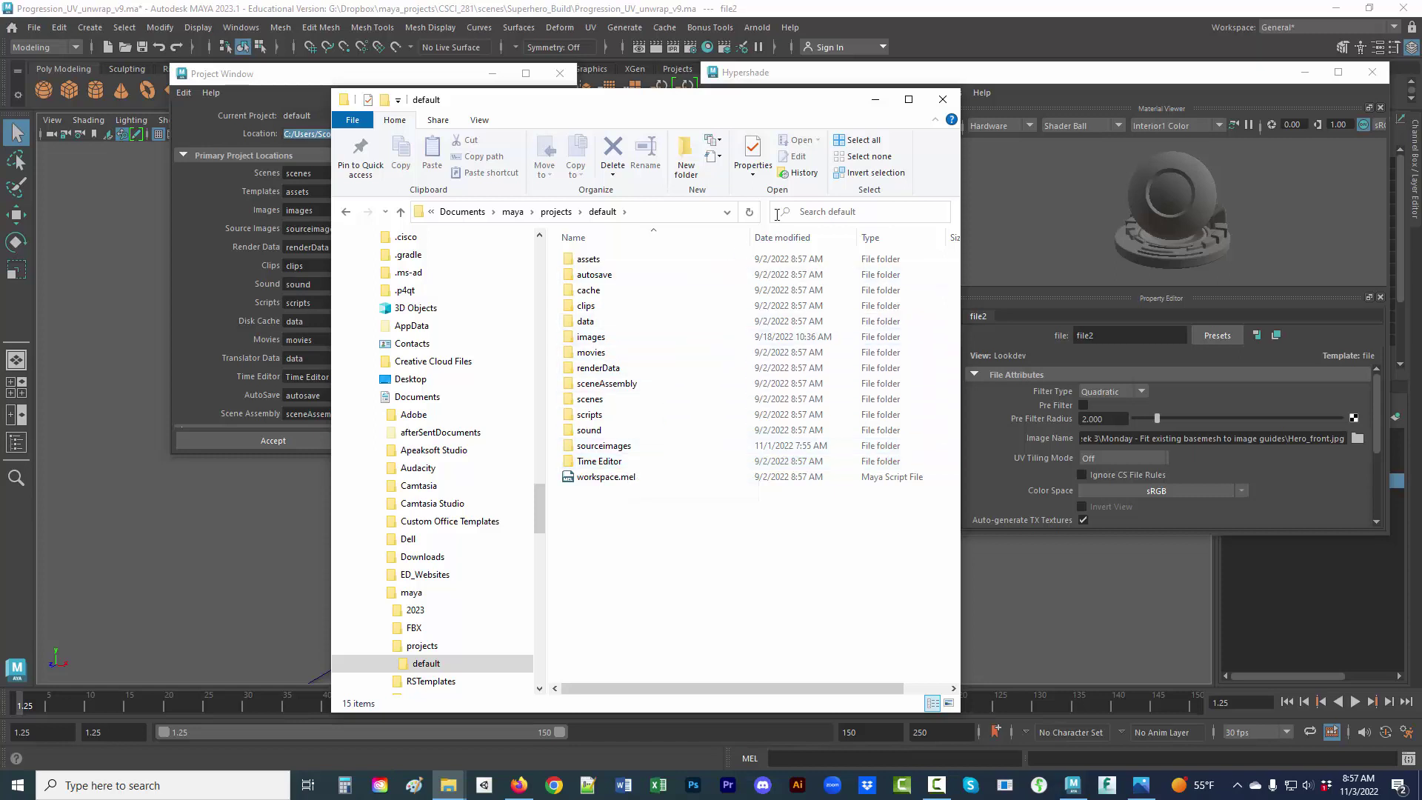
left_click(943, 99)
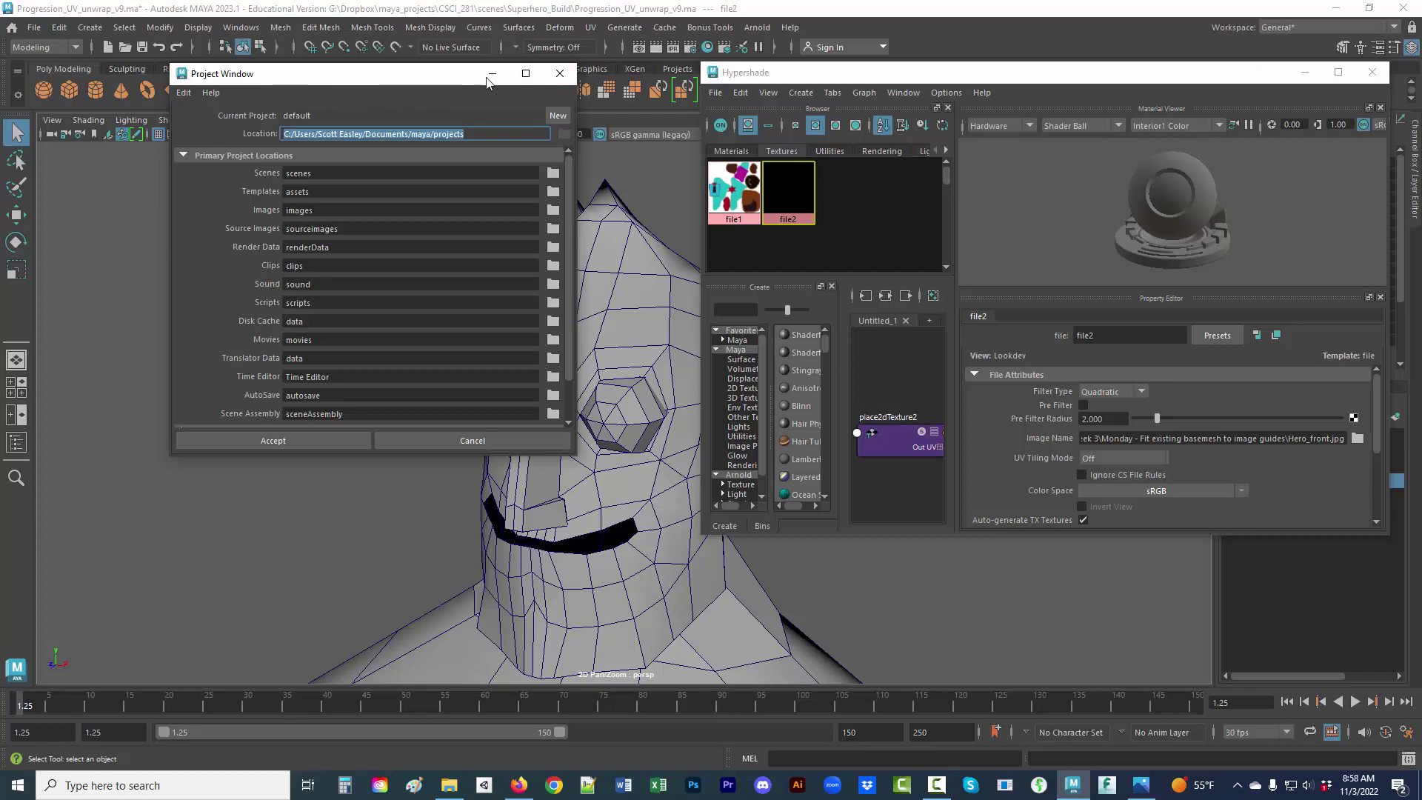
left_click(560, 76)
Step: Start a new project in the Project Window and enlarge the window to show all its location sections
left_click(36, 30)
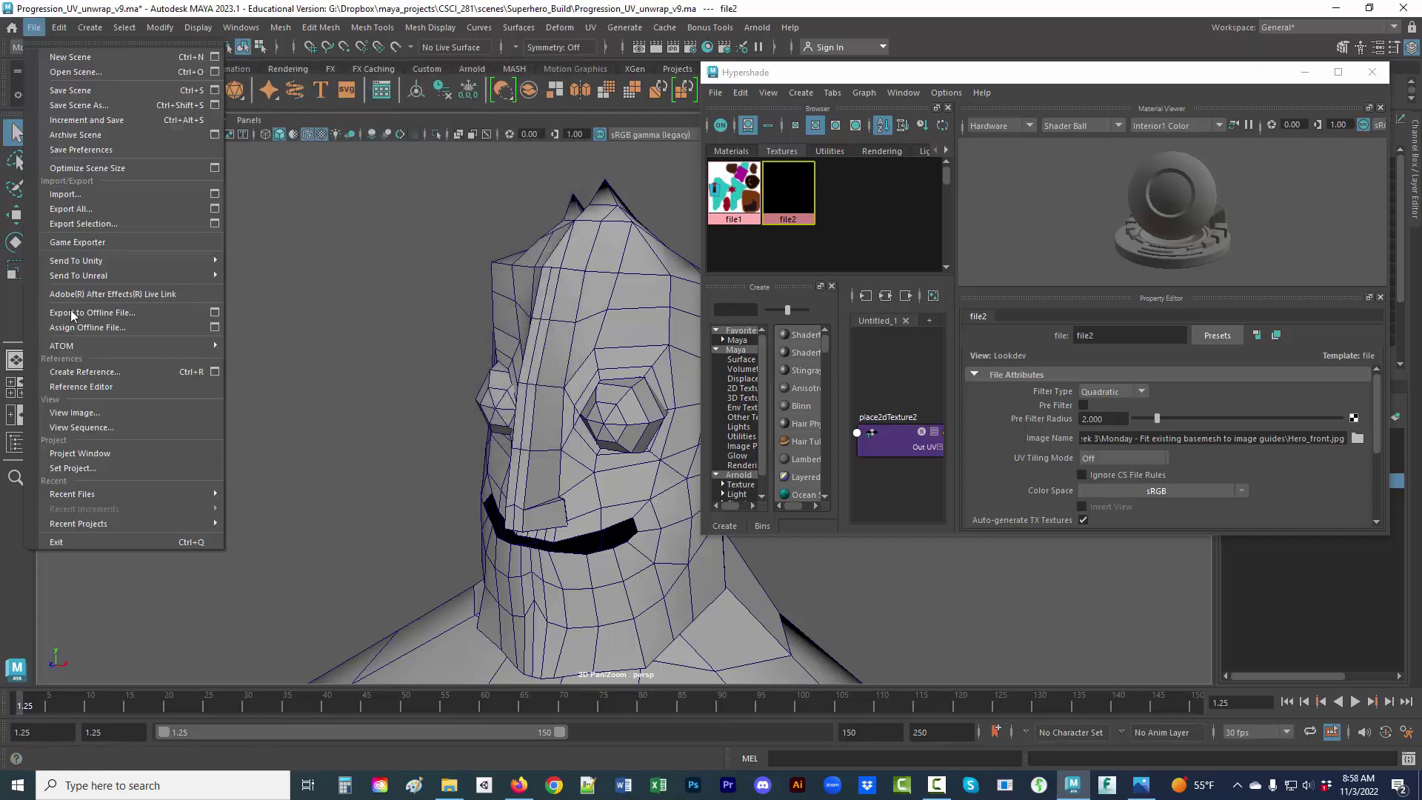
left_click(123, 453)
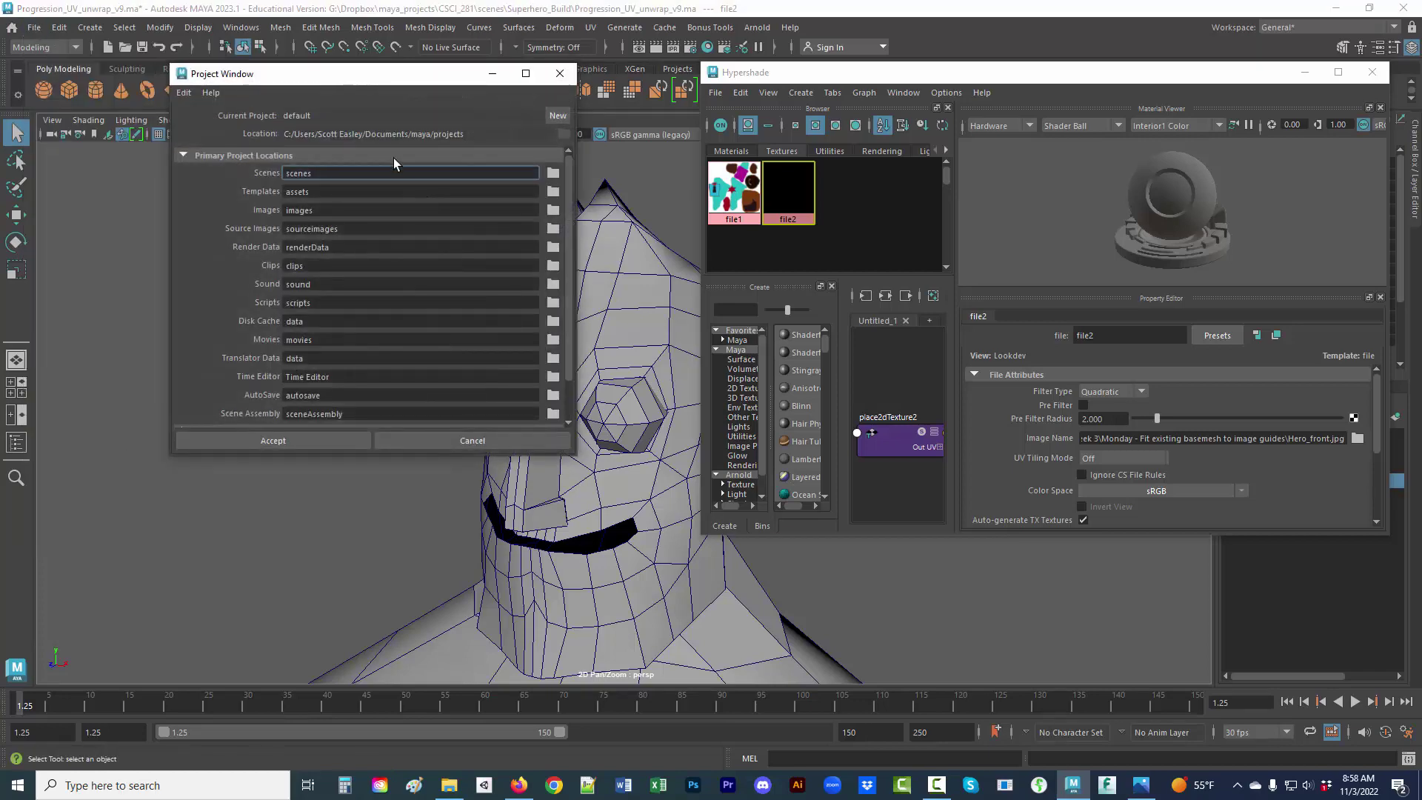
left_click(556, 115)
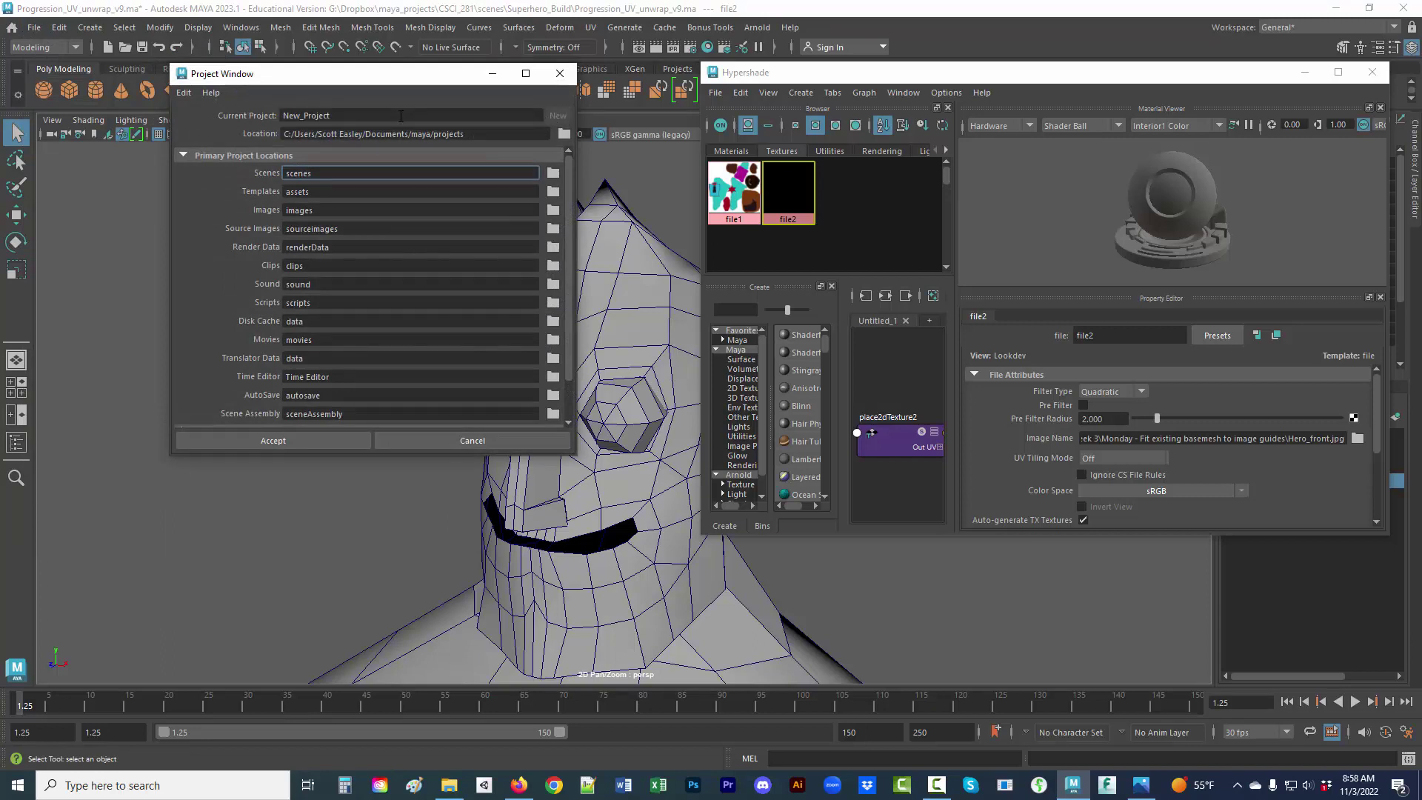
left_click_drag(400, 116, 281, 114)
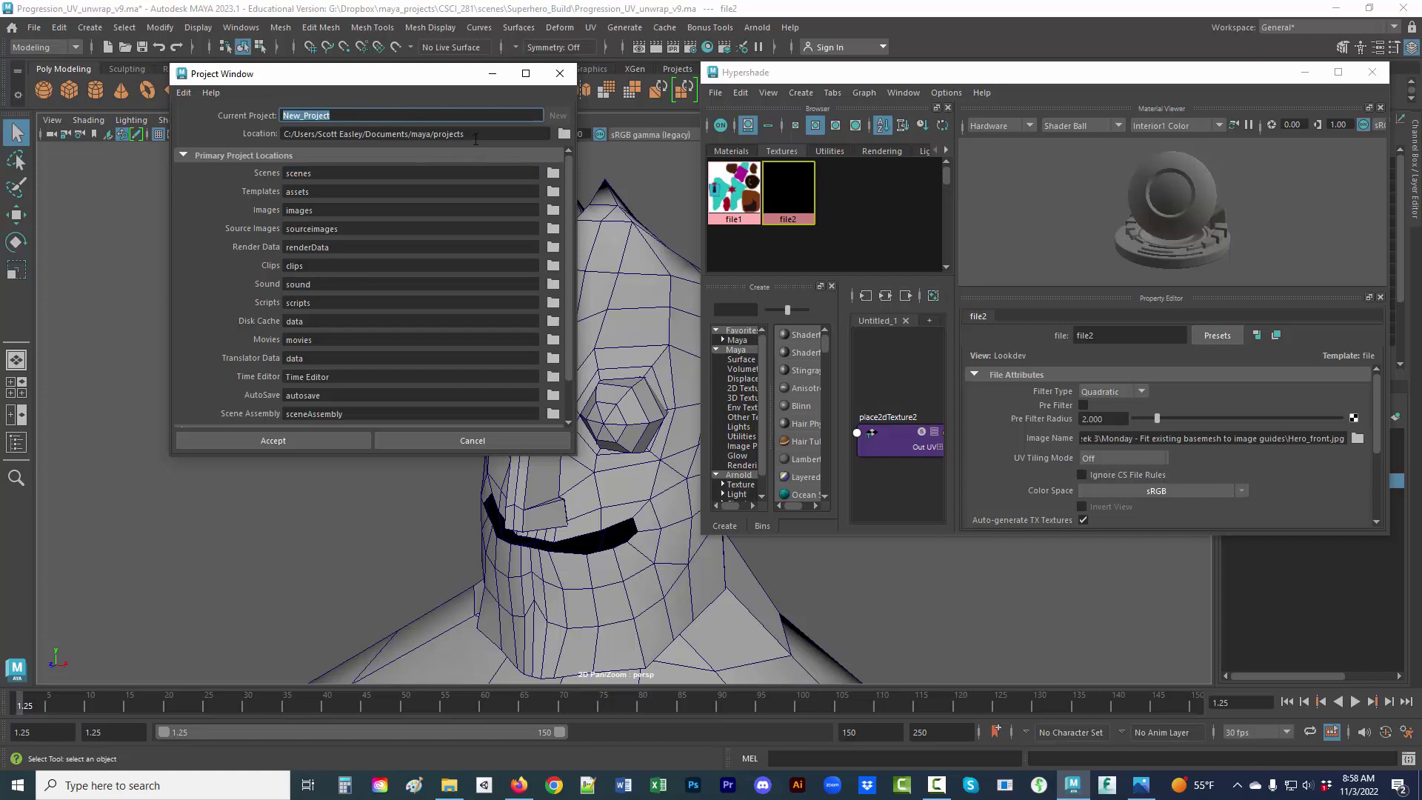
left_click_drag(465, 134, 281, 134)
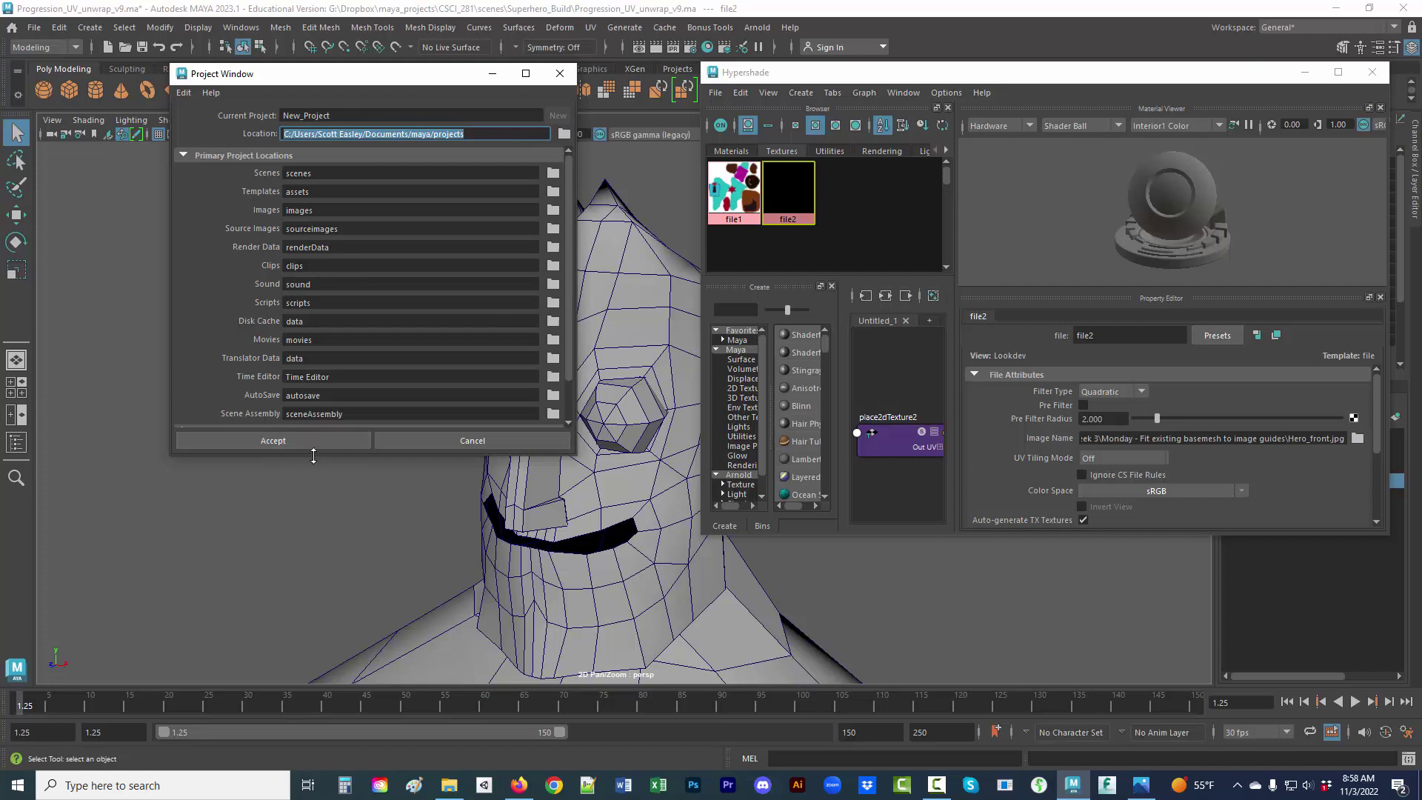
left_click_drag(313, 455, 314, 552)
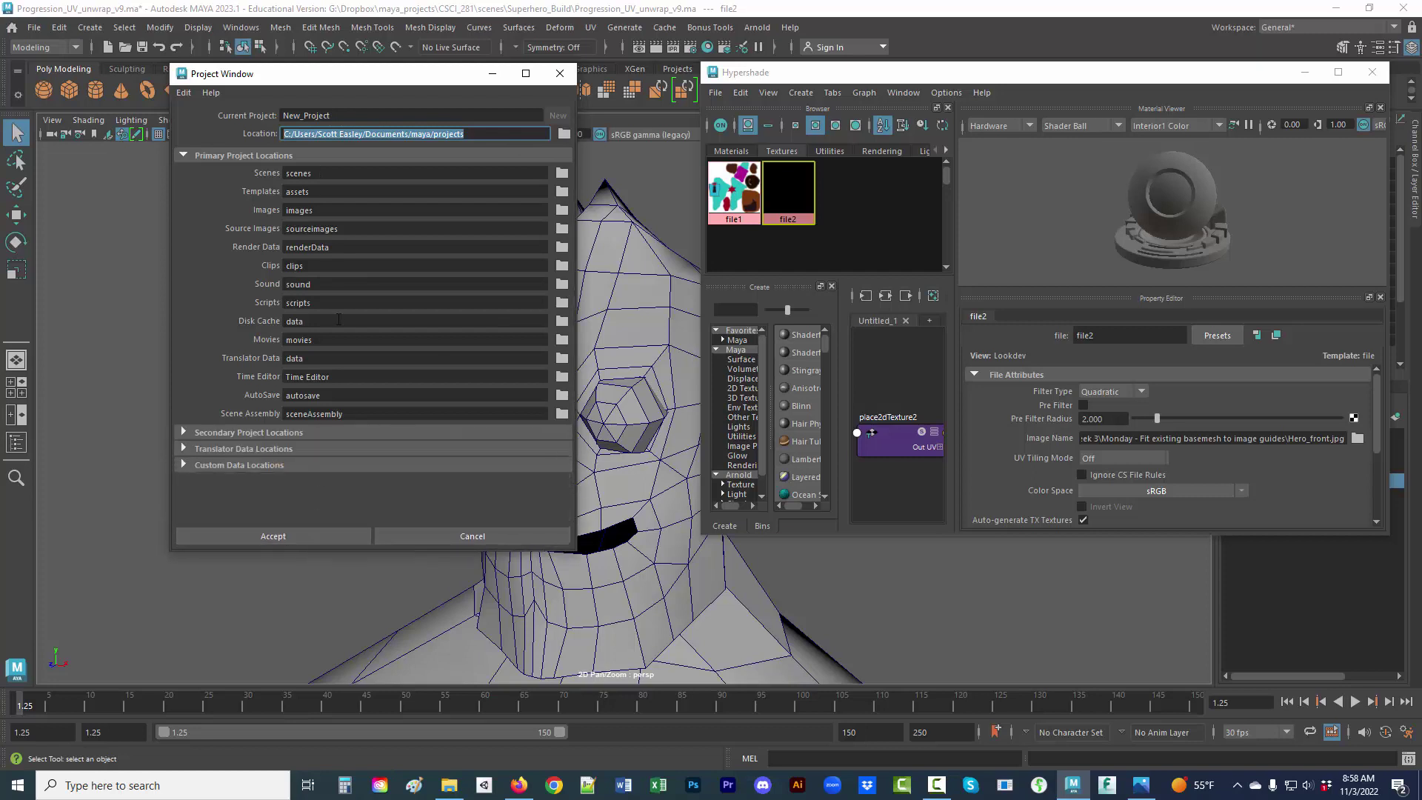
mouse_move(449, 786)
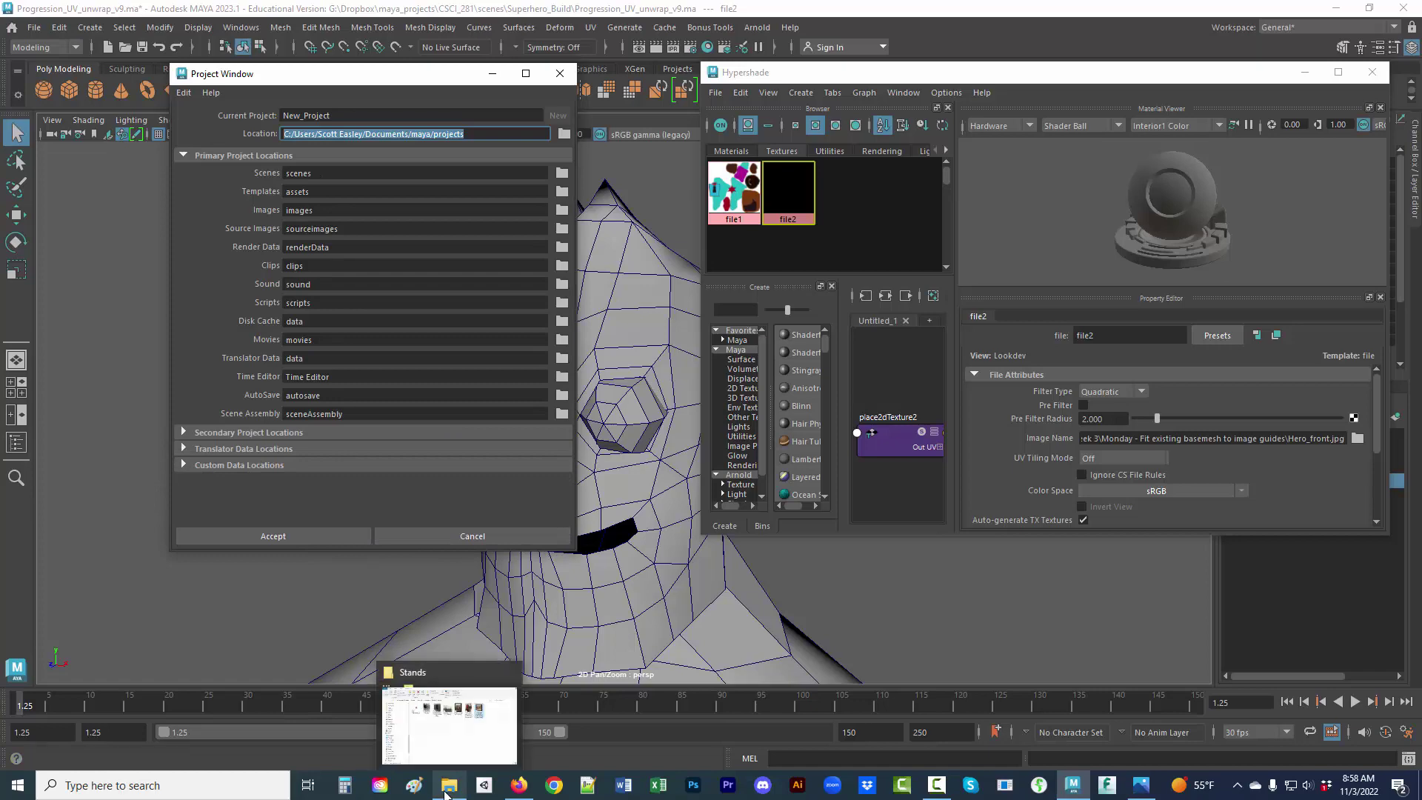
left_click(467, 753)
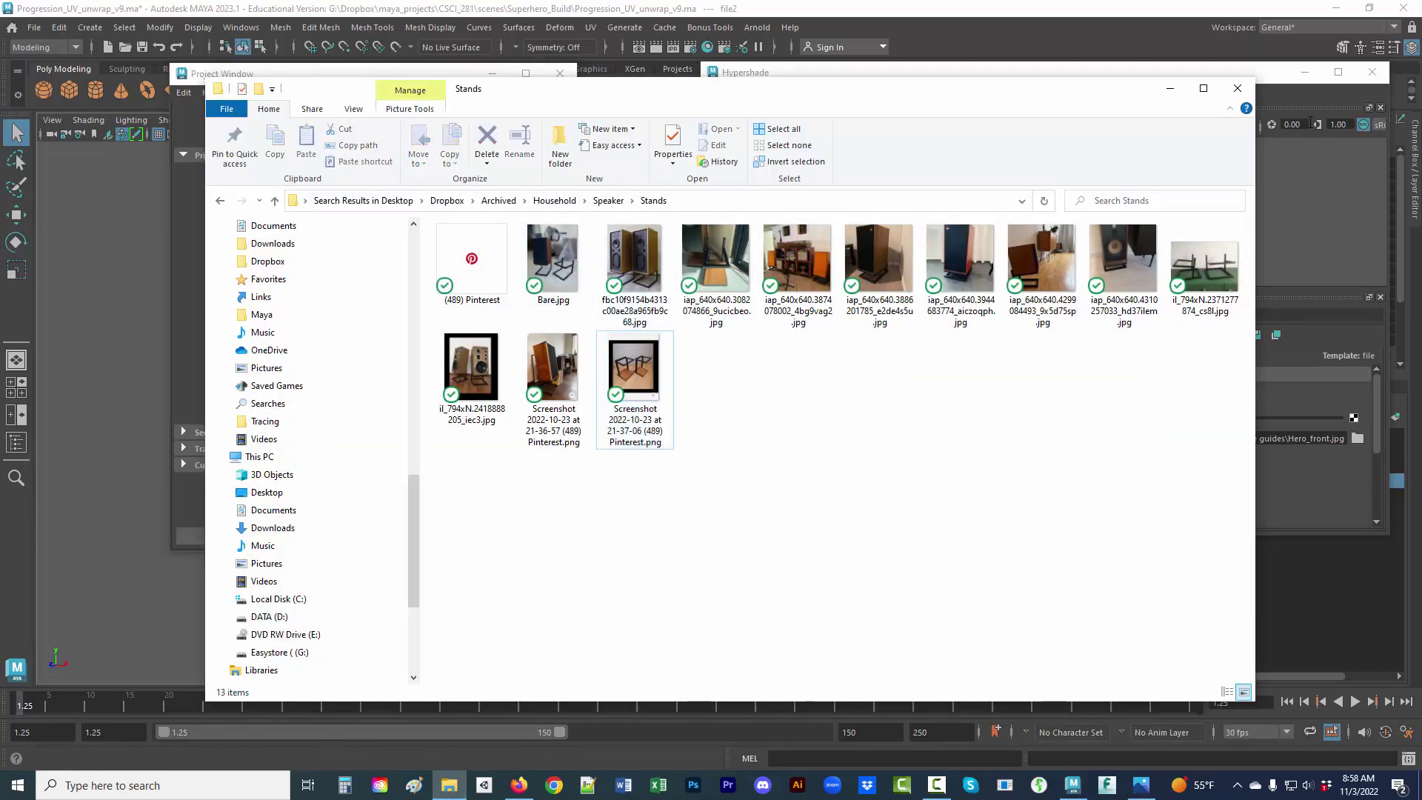
left_click(1237, 88)
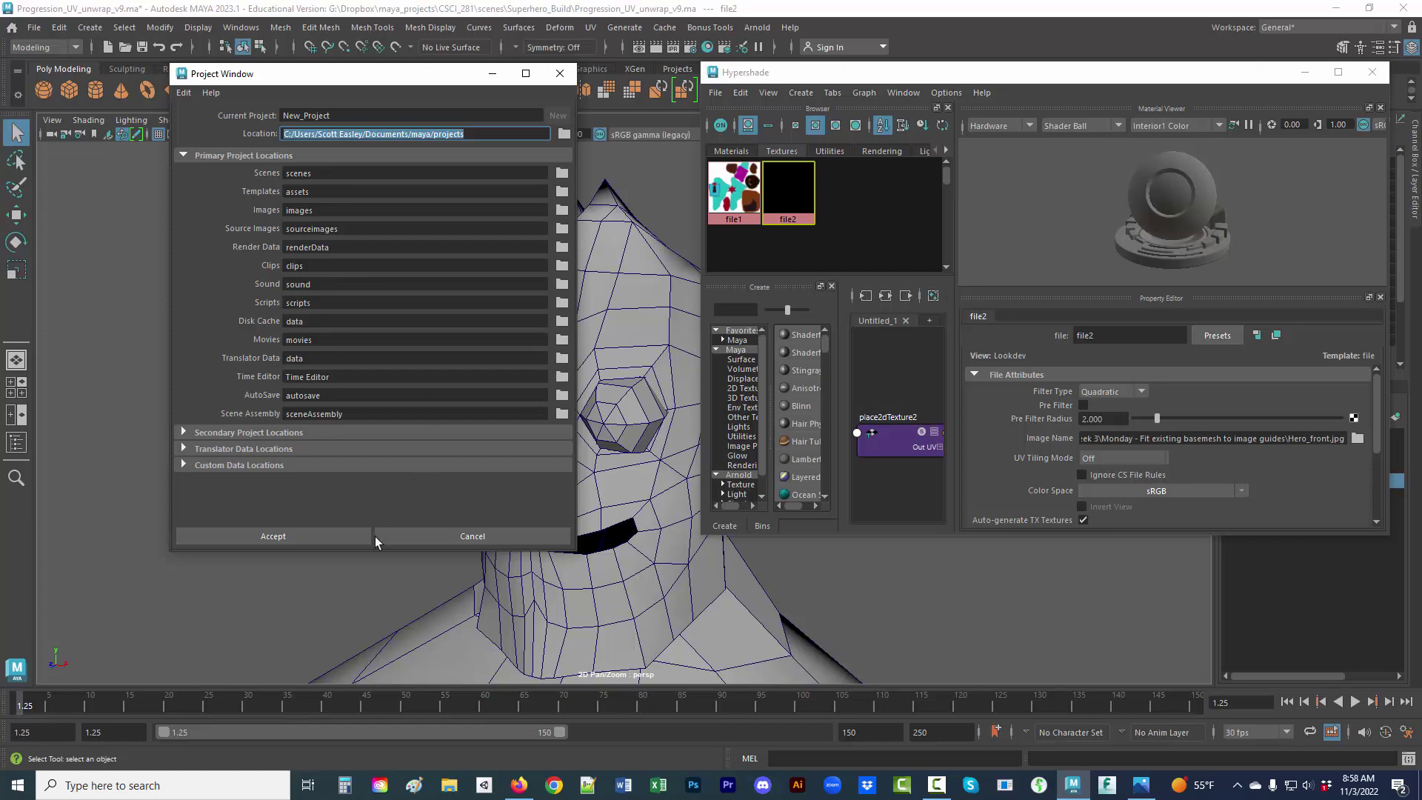
Step: Cancel the new project, reopen the Project Window and check the current project's location and name
left_click(420, 535)
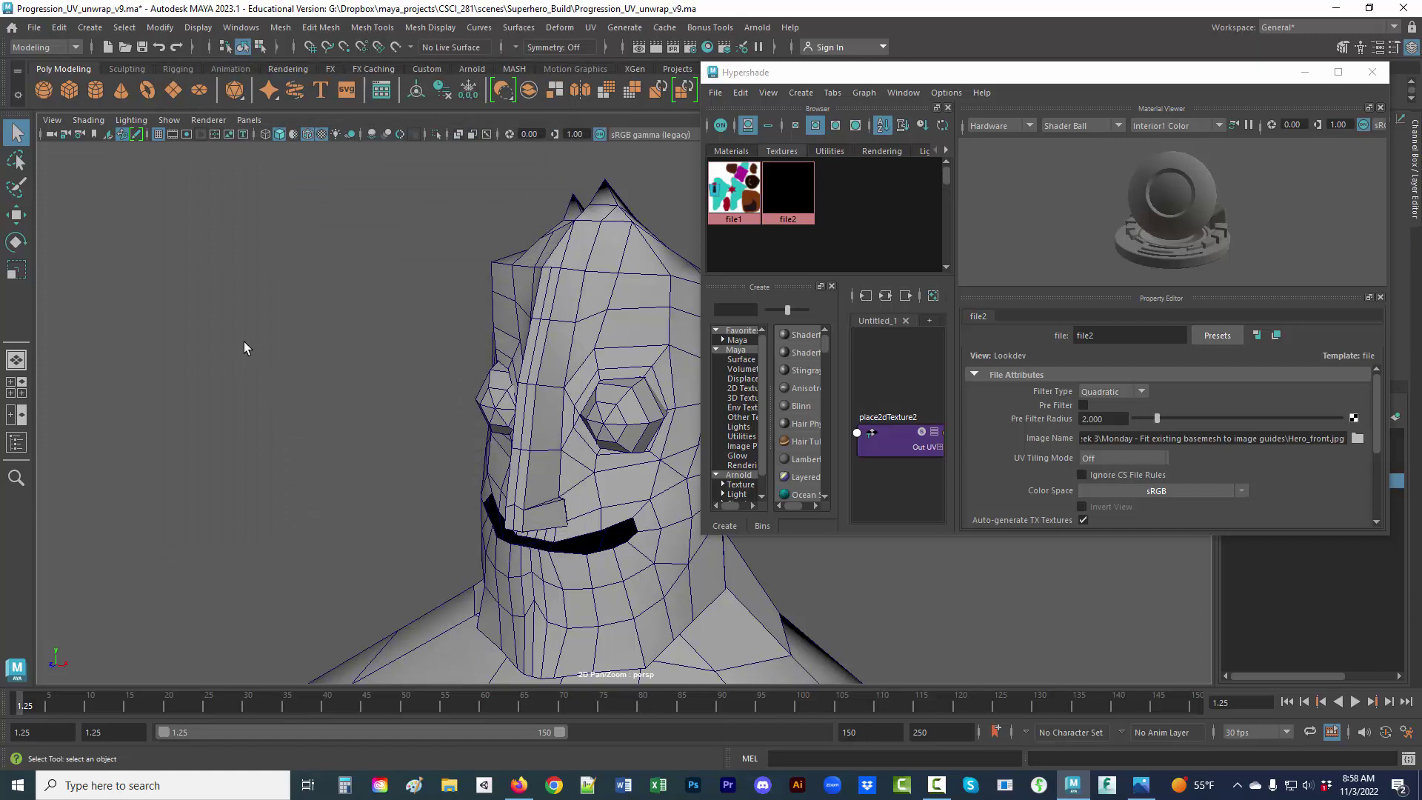
left_click(34, 27)
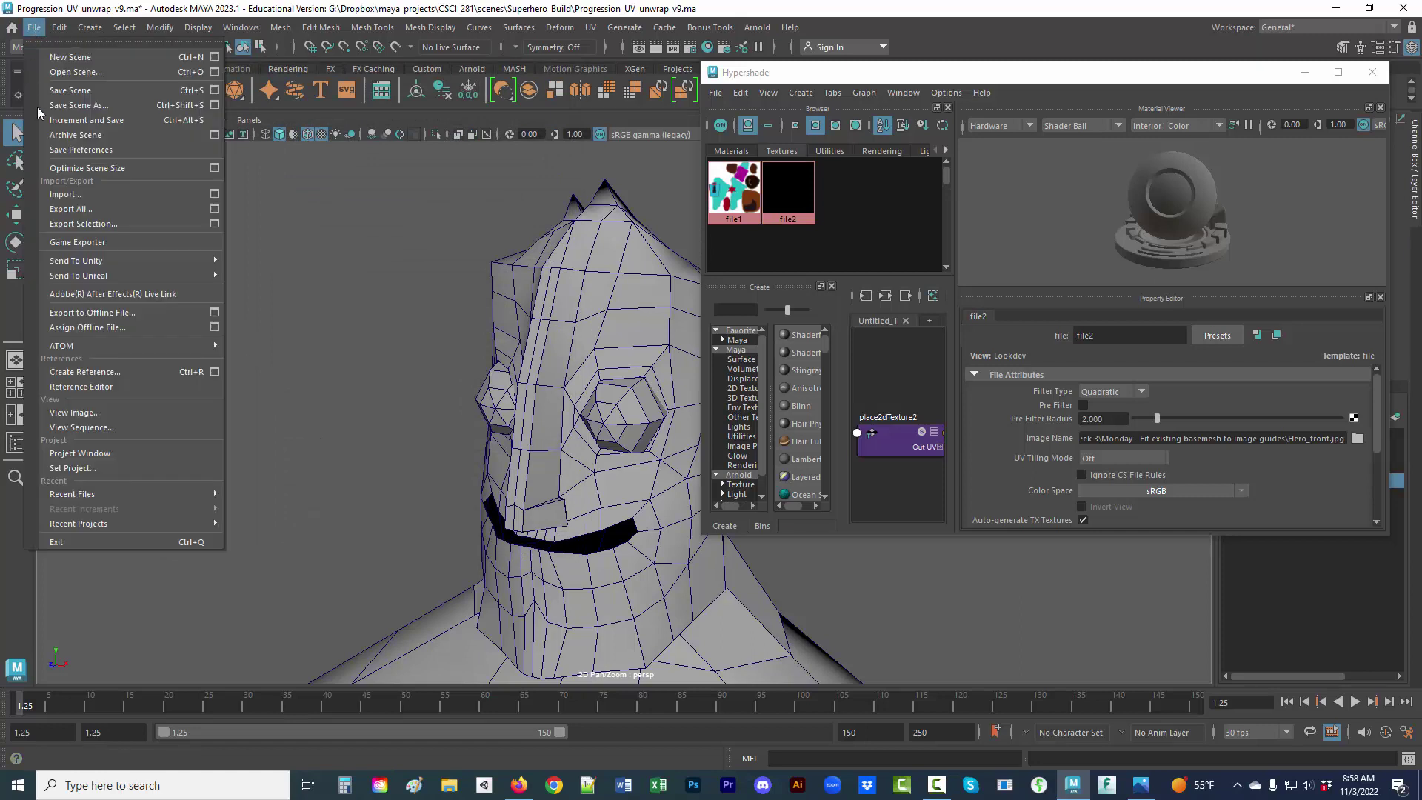
left_click(108, 454)
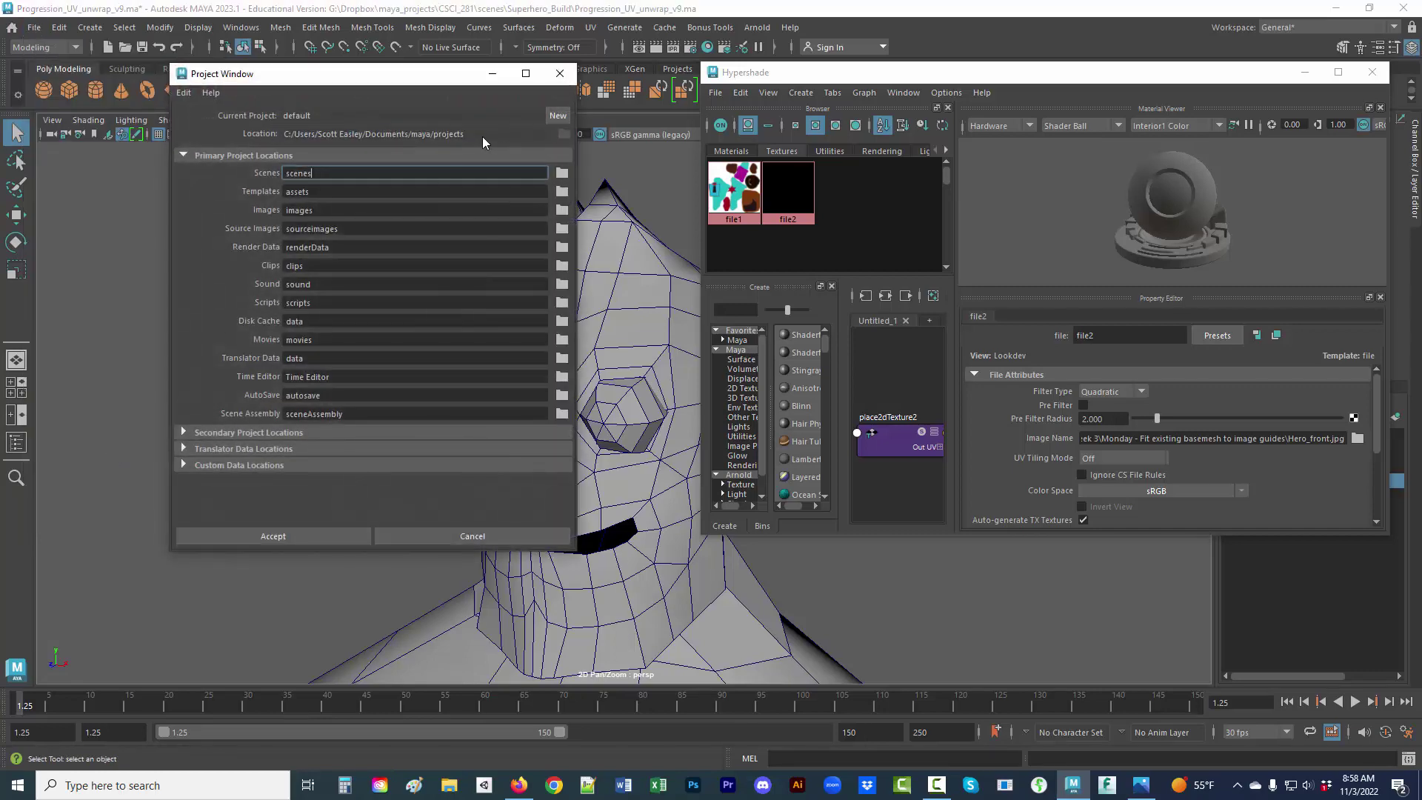
left_click(324, 134)
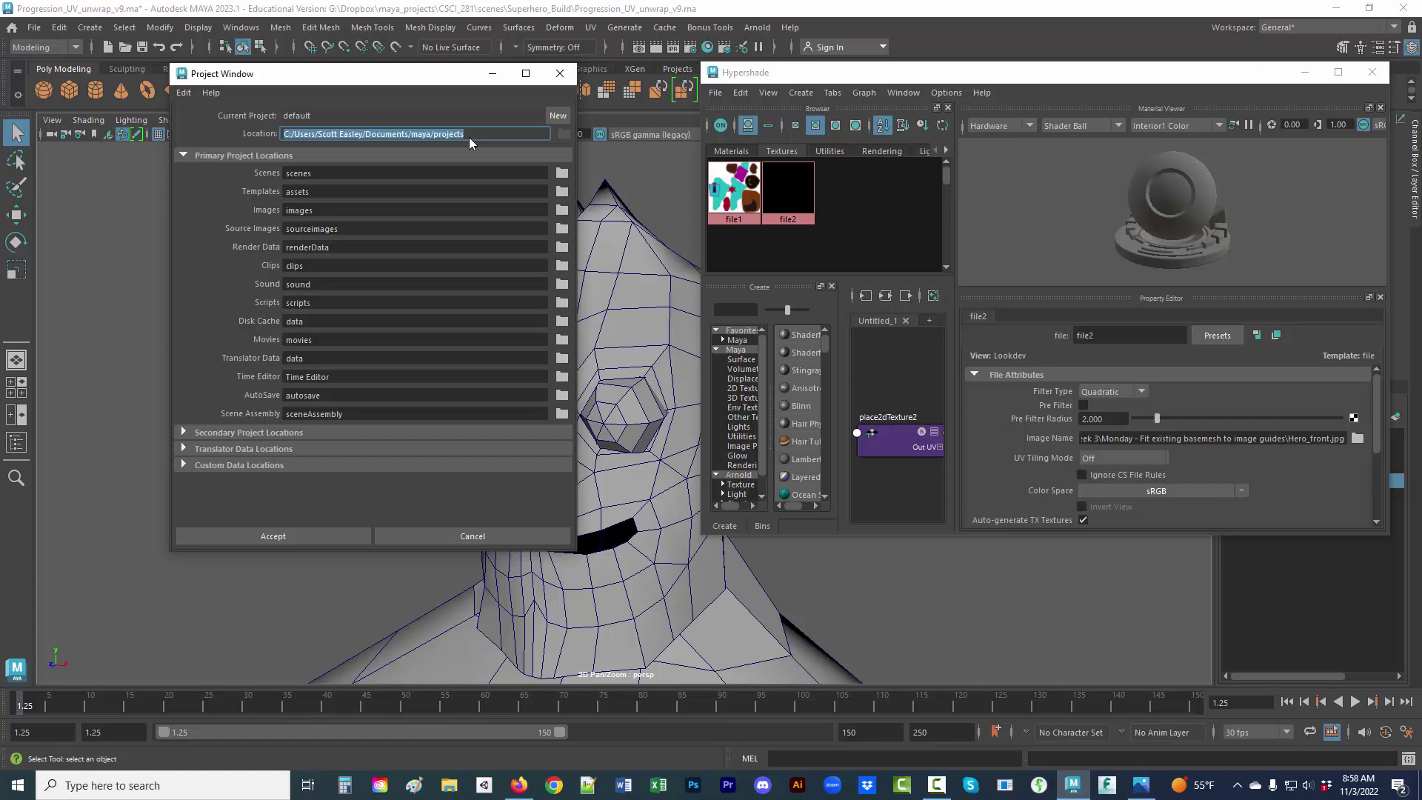
left_click(340, 115)
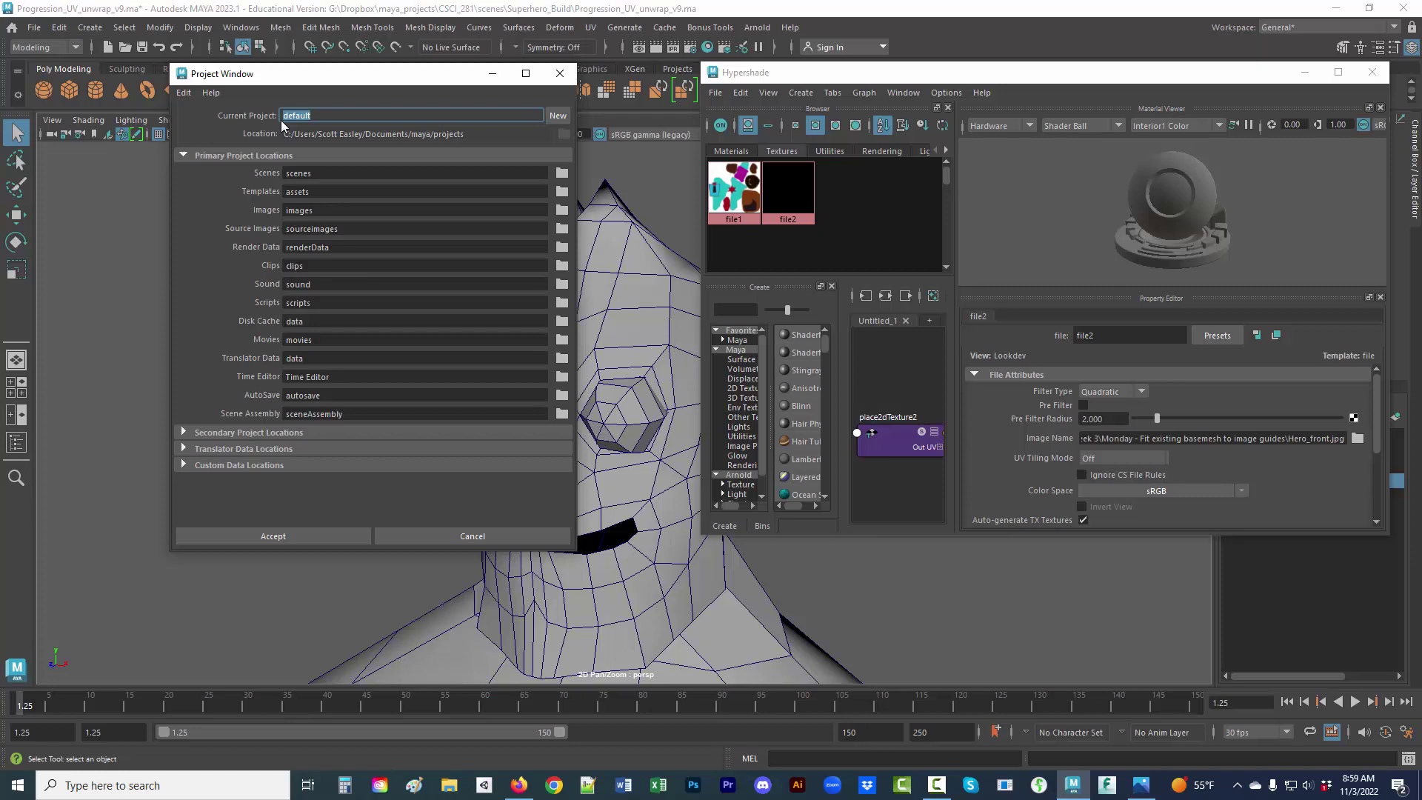
Step: Create a new project named ITP_215 in Documents/maya/projects with the standard subfolder locations
left_click(558, 116)
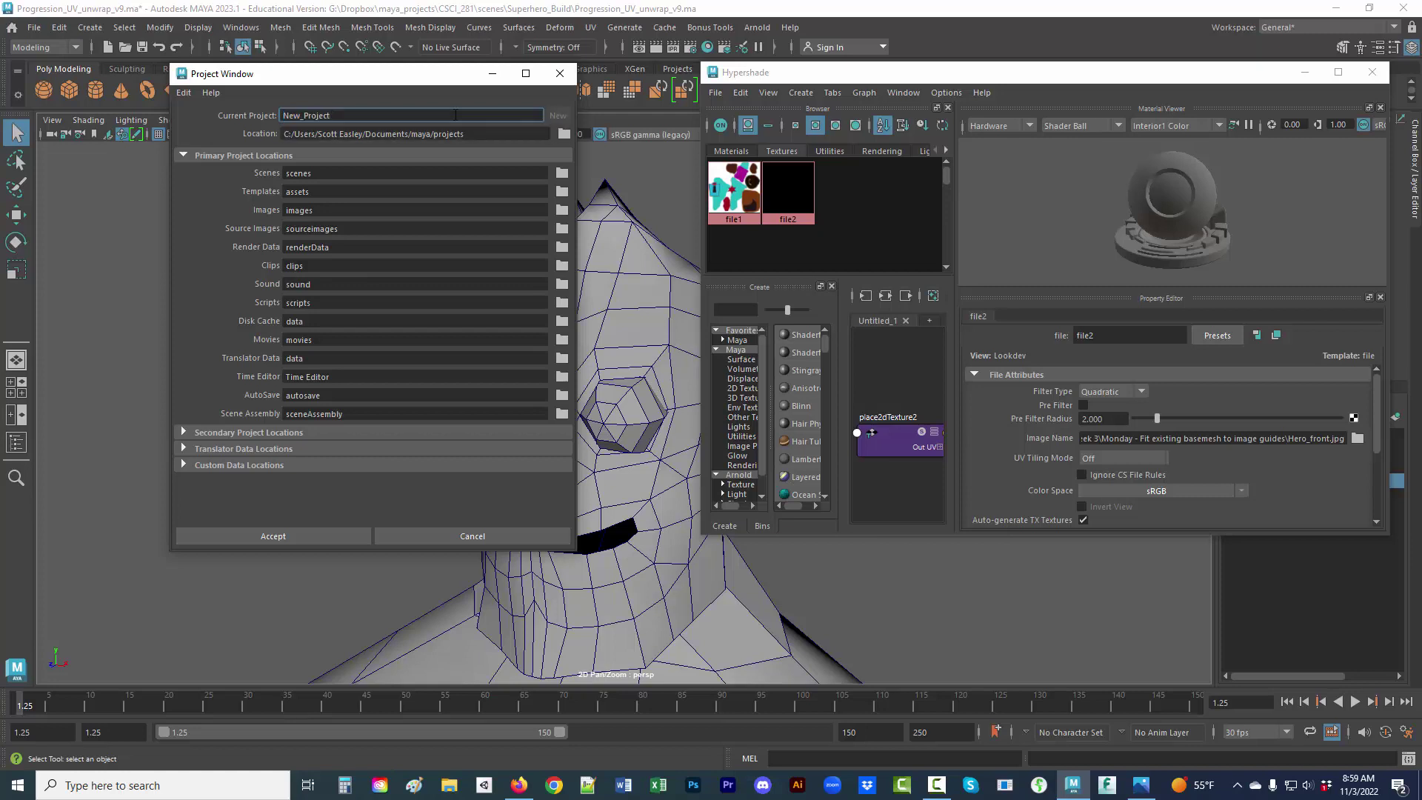
left_click_drag(382, 116, 284, 116)
type("IT")
type("P_215")
left_click_drag(465, 134, 272, 141)
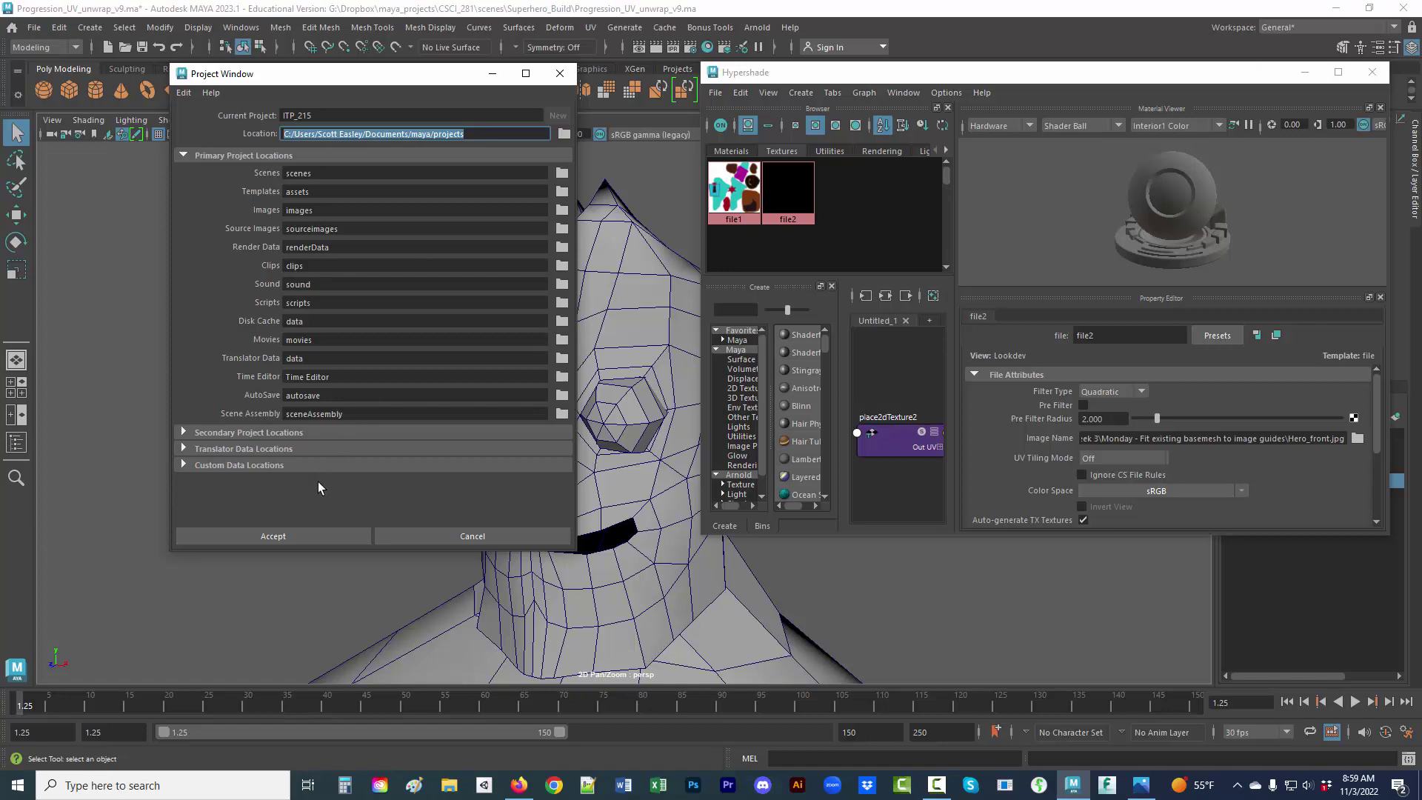
left_click(309, 539)
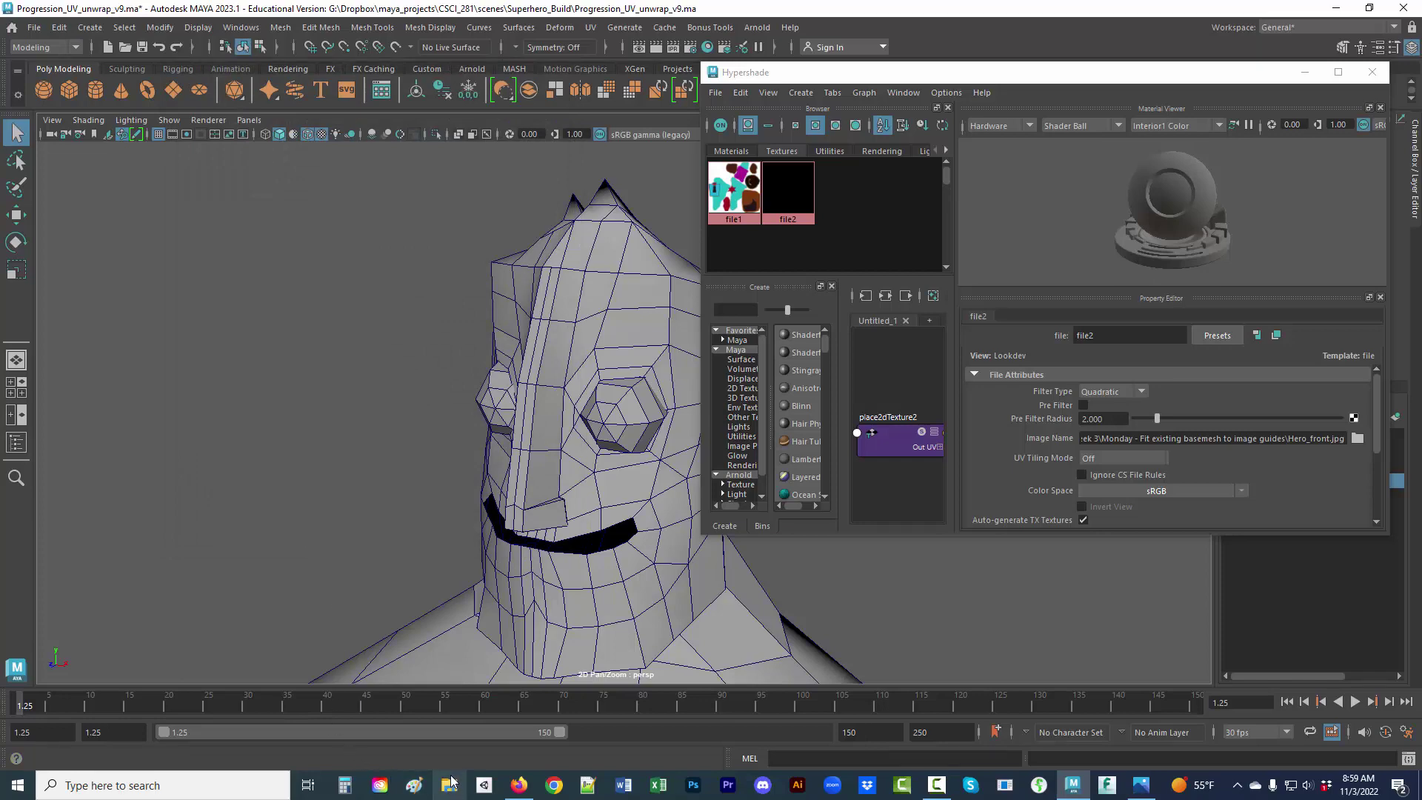
Step: Copy the ITP_215 project's location from the Project Window and open that projects folder in File Explorer
left_click(34, 27)
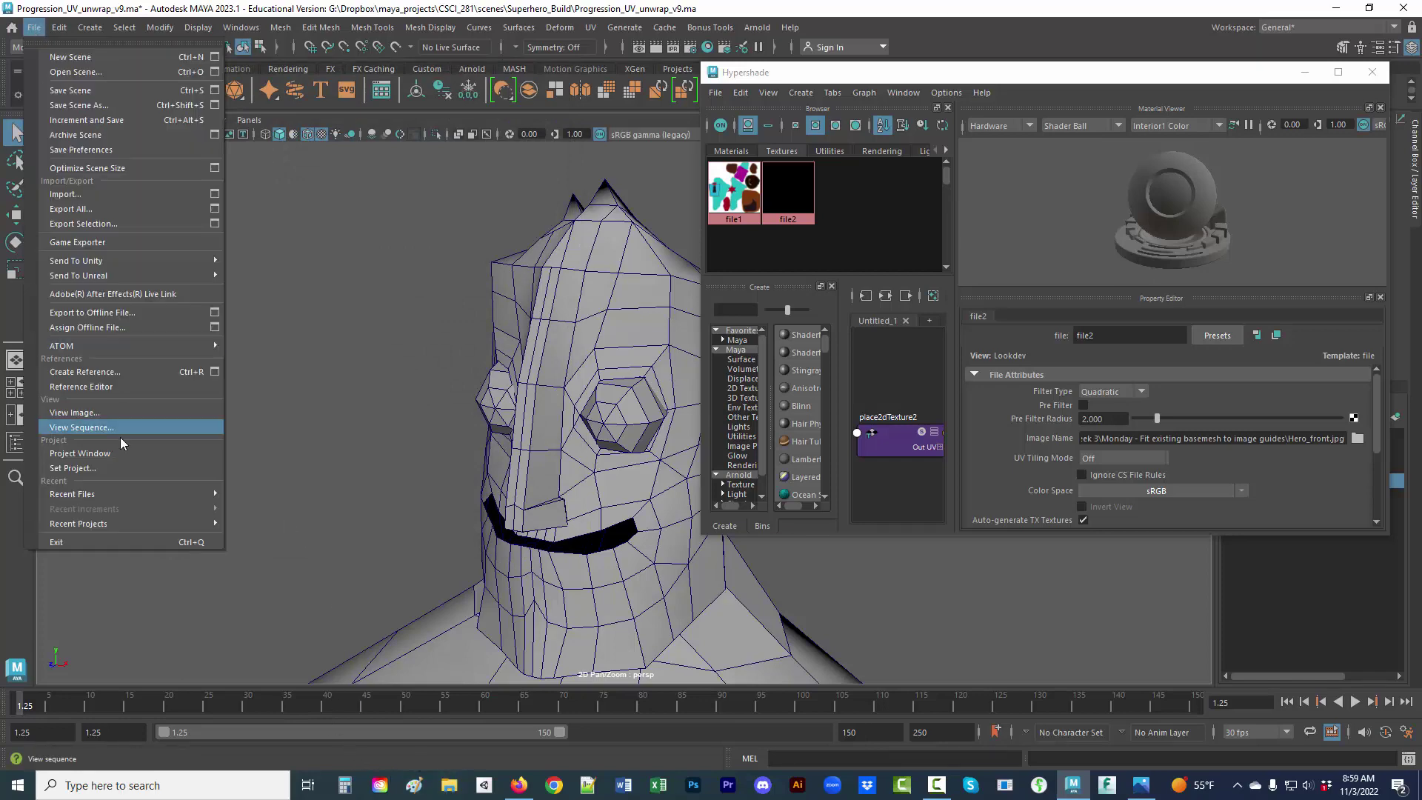
left_click(120, 457)
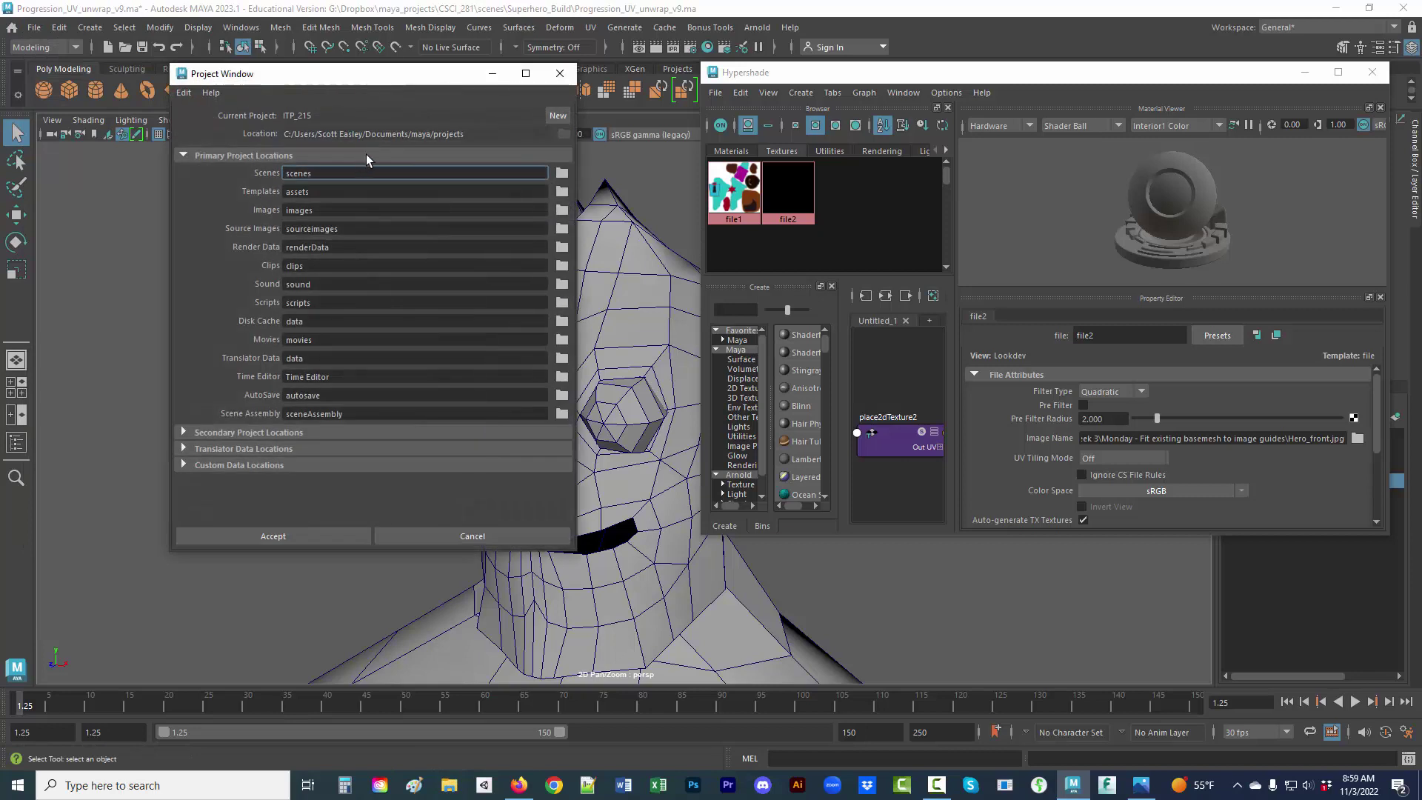
triple_click(426, 136)
key("ctrl+c")
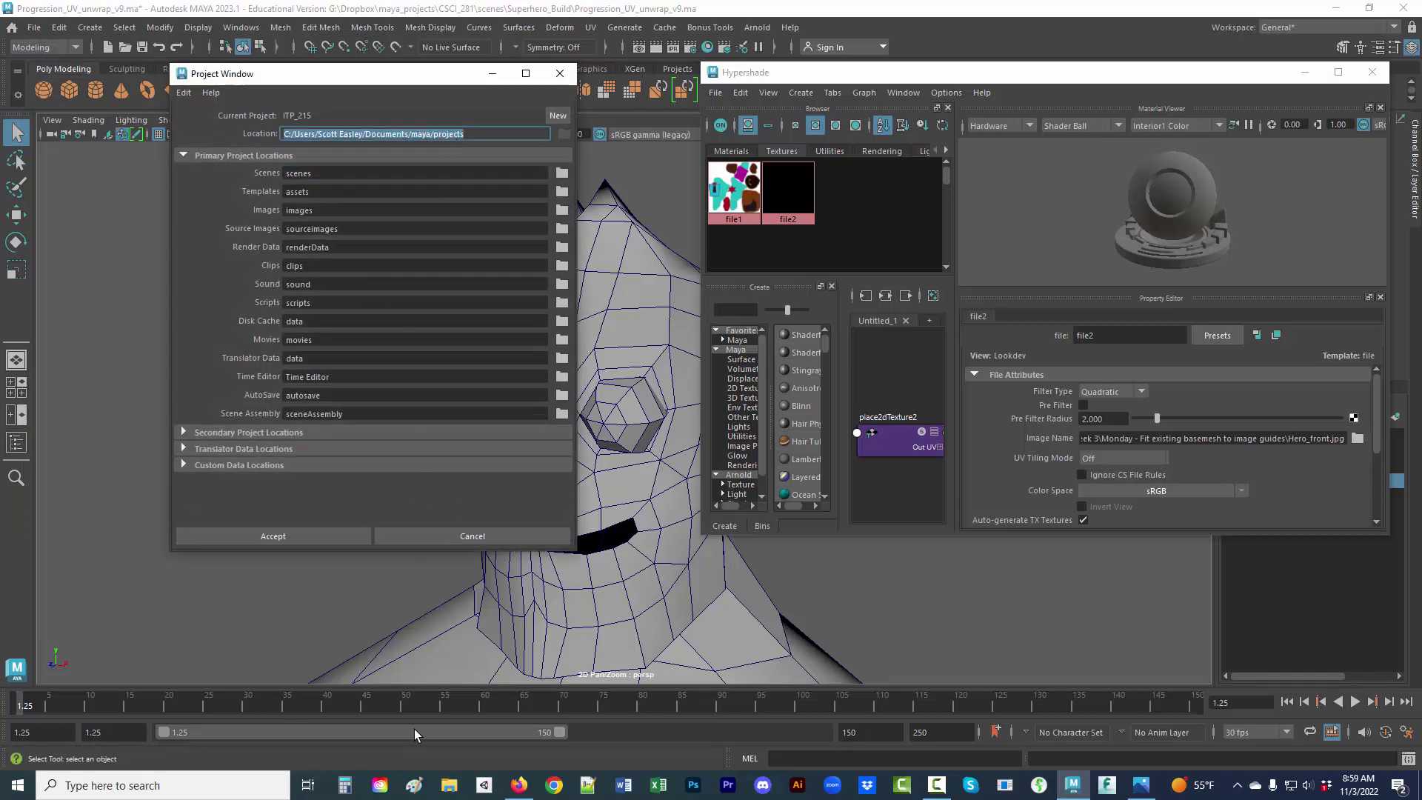
left_click(449, 785)
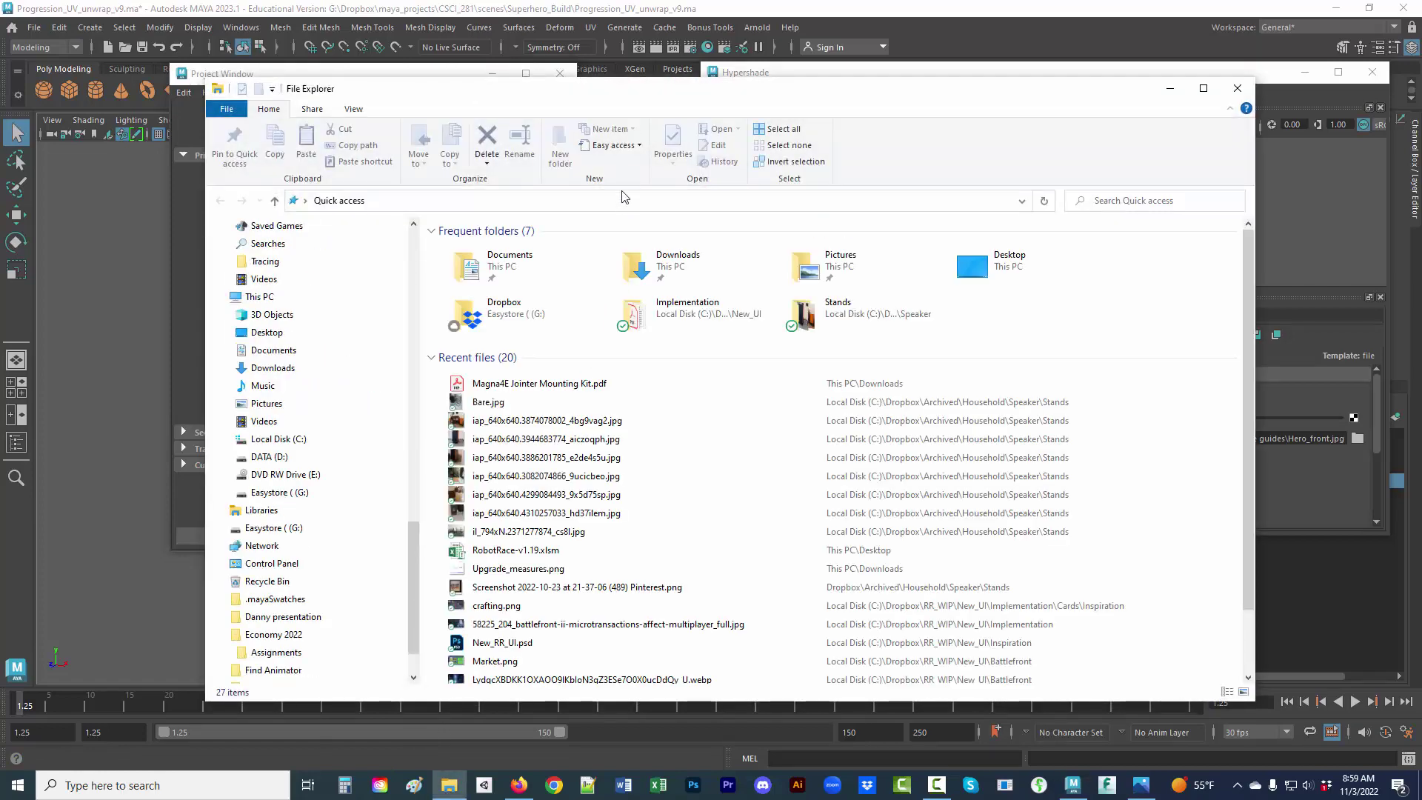
left_click(616, 206)
key("ctrl+v")
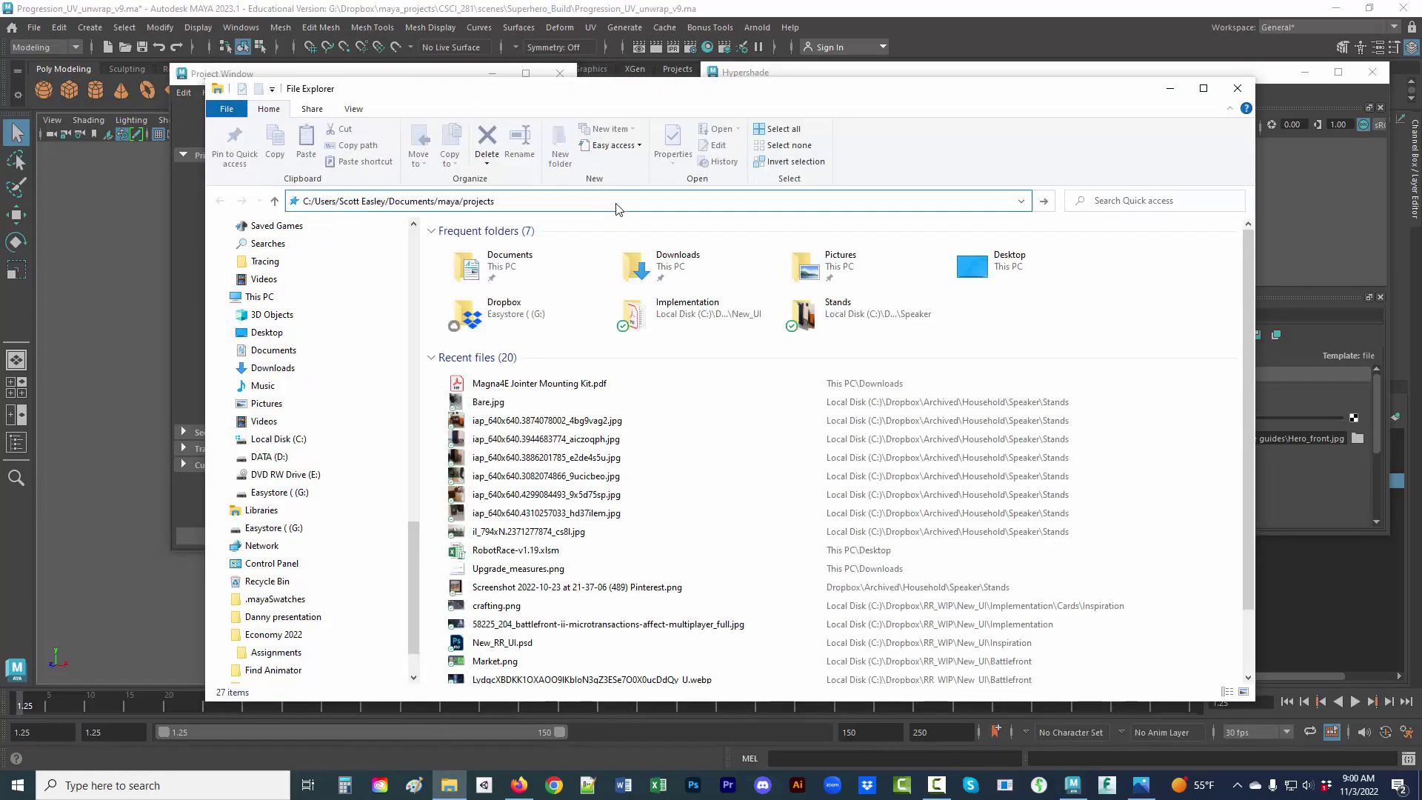
key("ctrl+a")
key("Return")
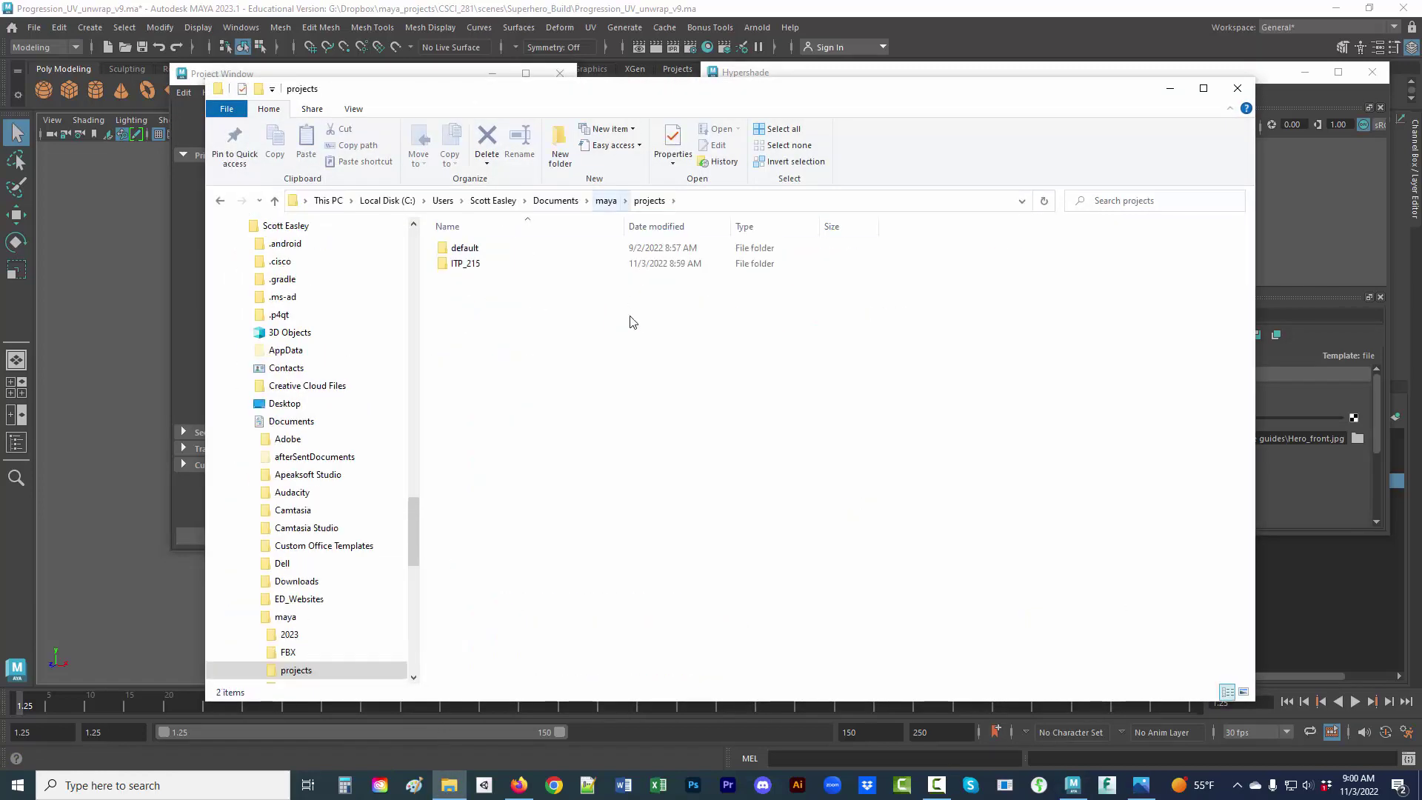
Step: Examine the subfolders generated inside the ITP_215 project folder
double_click(473, 266)
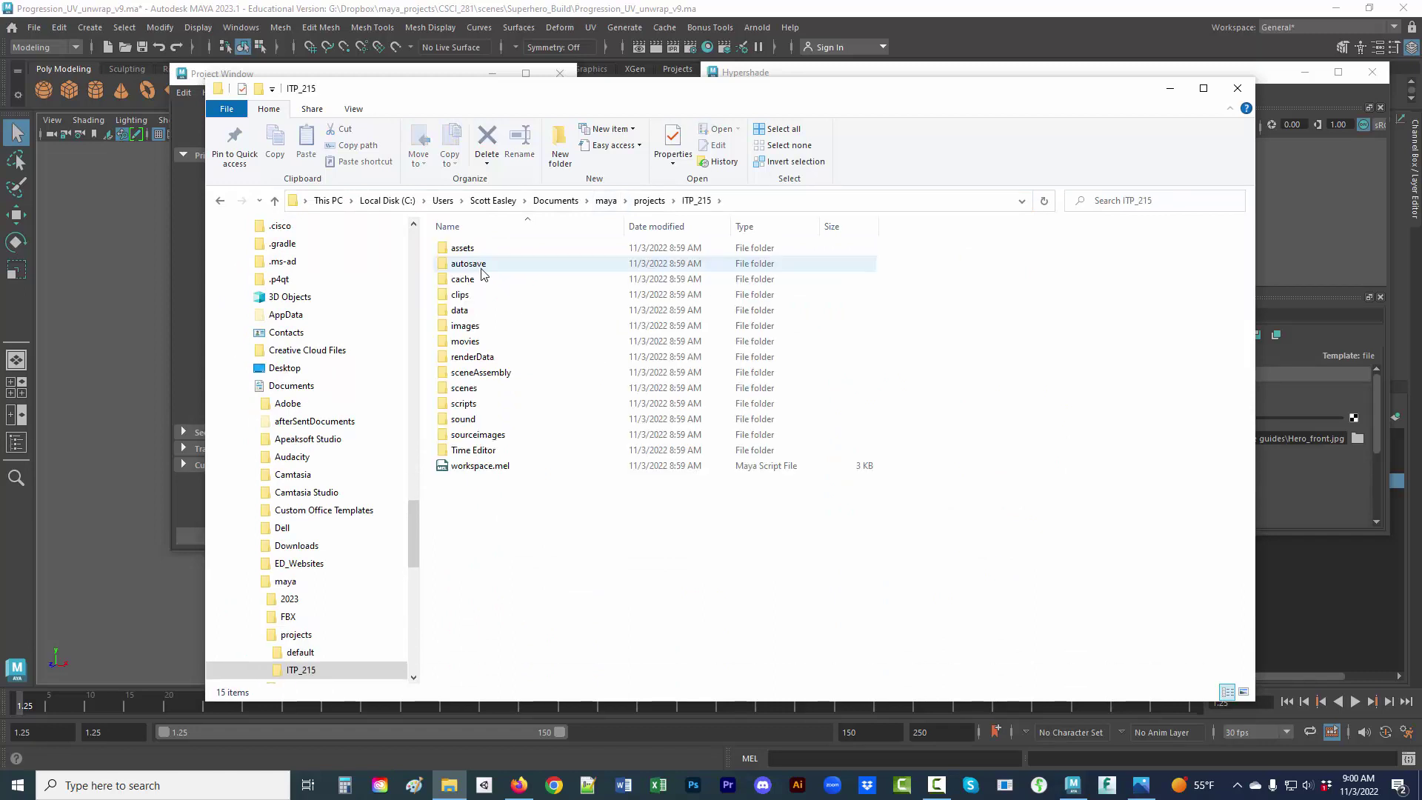
left_click(655, 203)
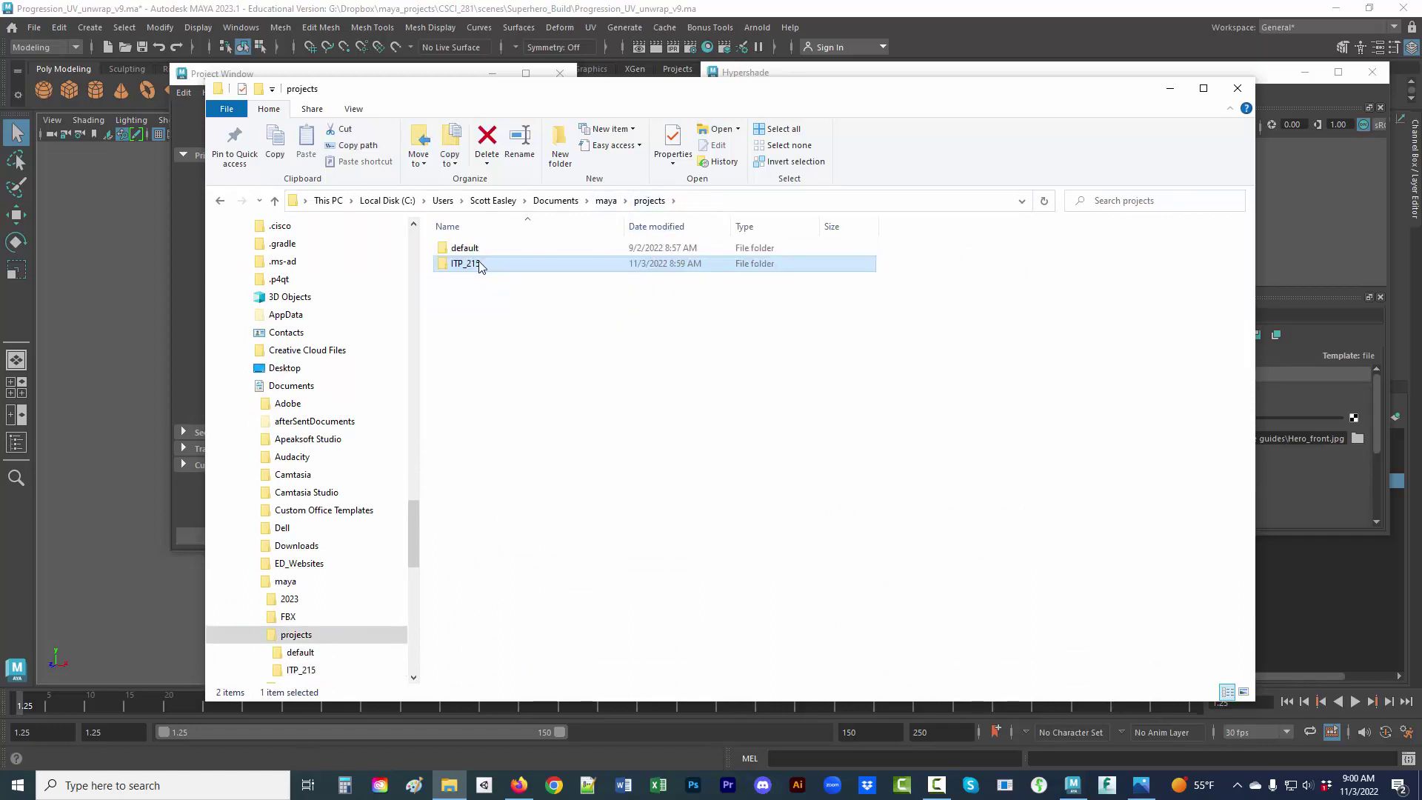
double_click(474, 265)
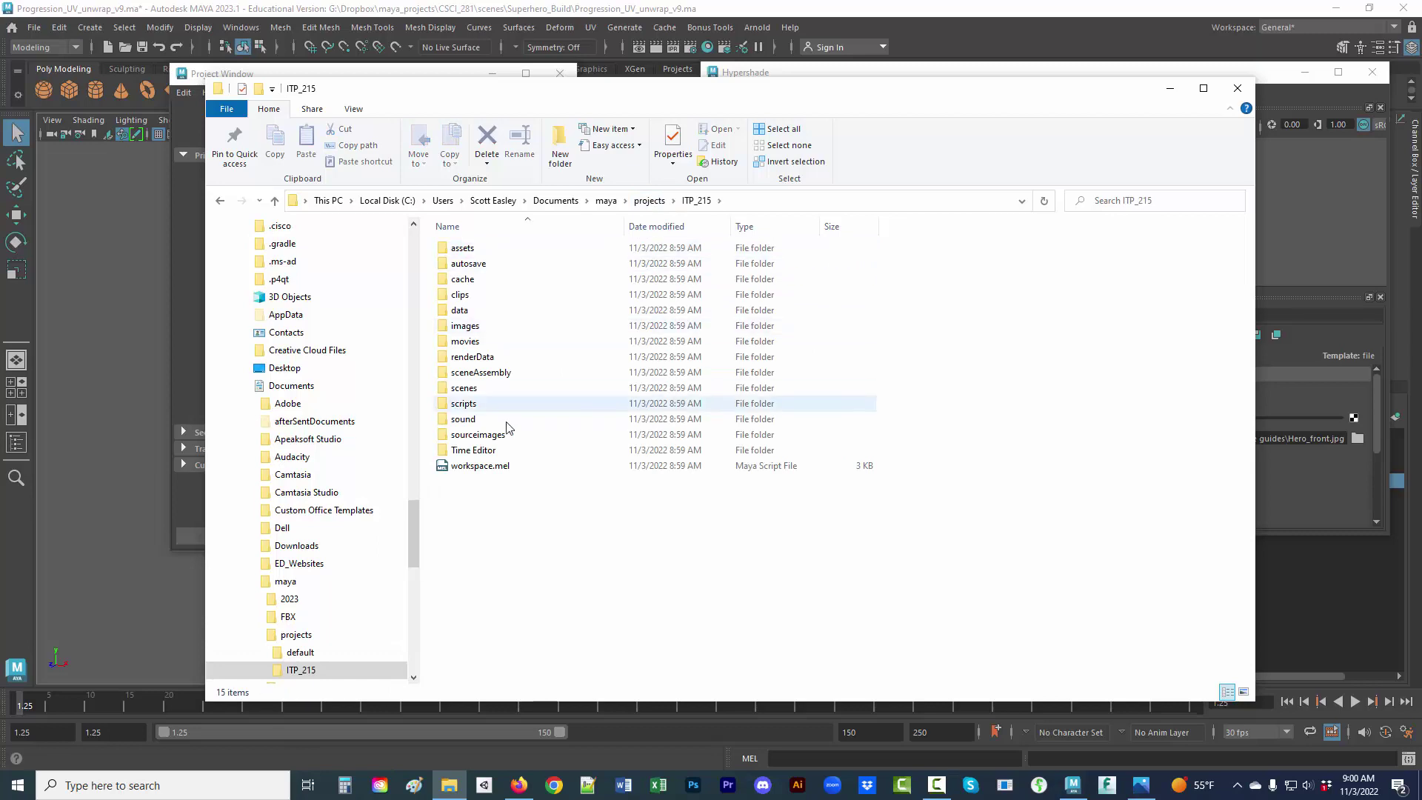
Step: Delete the ITP_215 folder from the projects folder and switch back to Maya
left_click(646, 200)
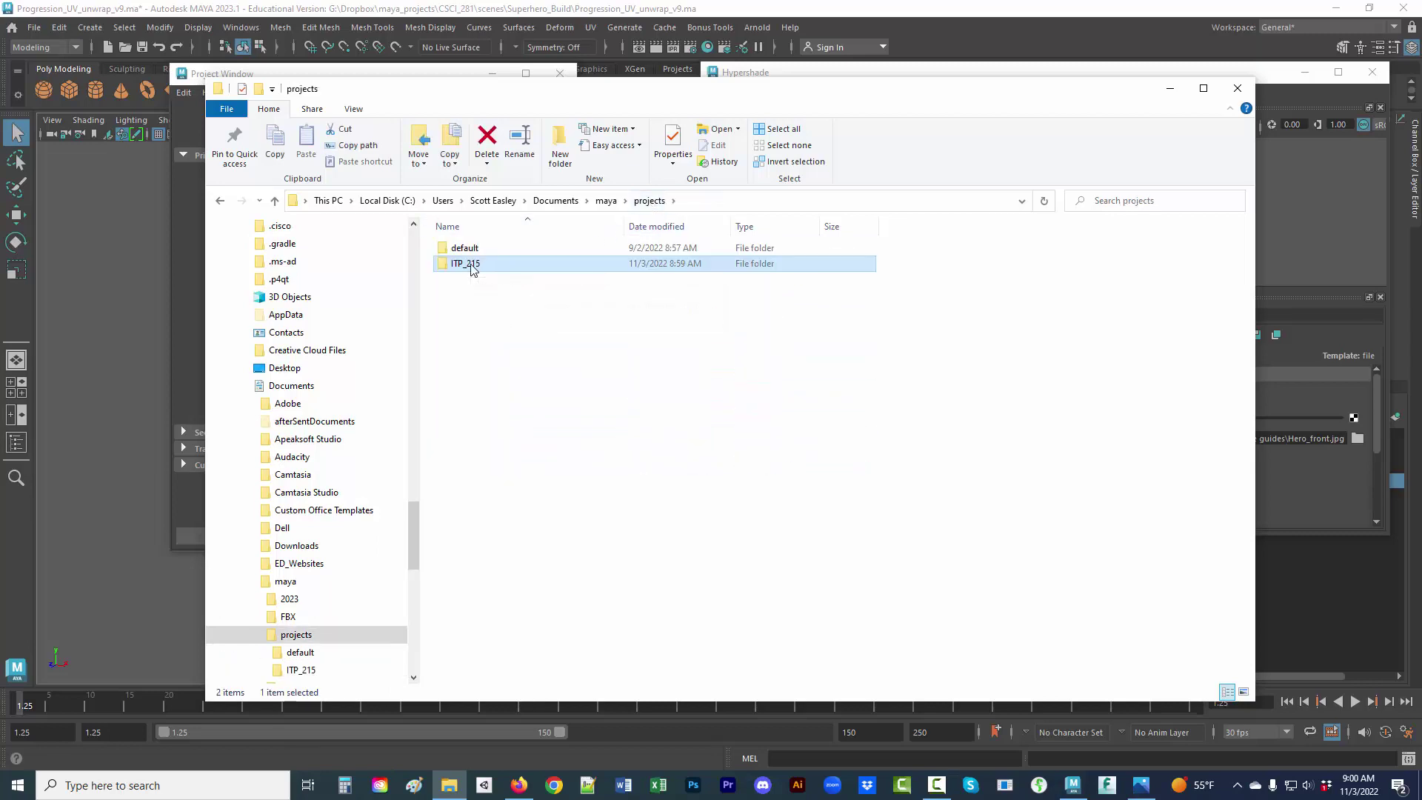
key("Delete")
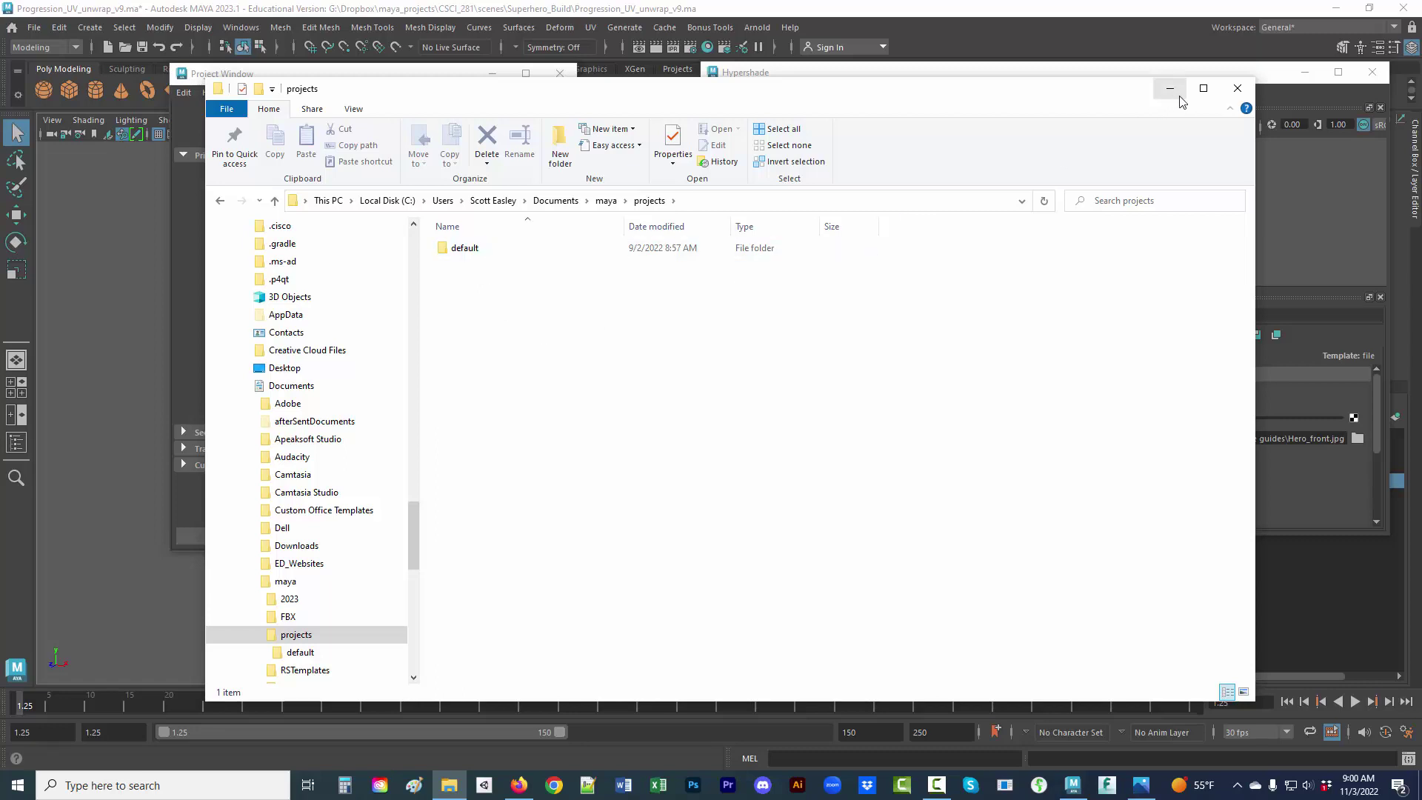
left_click(1053, 14)
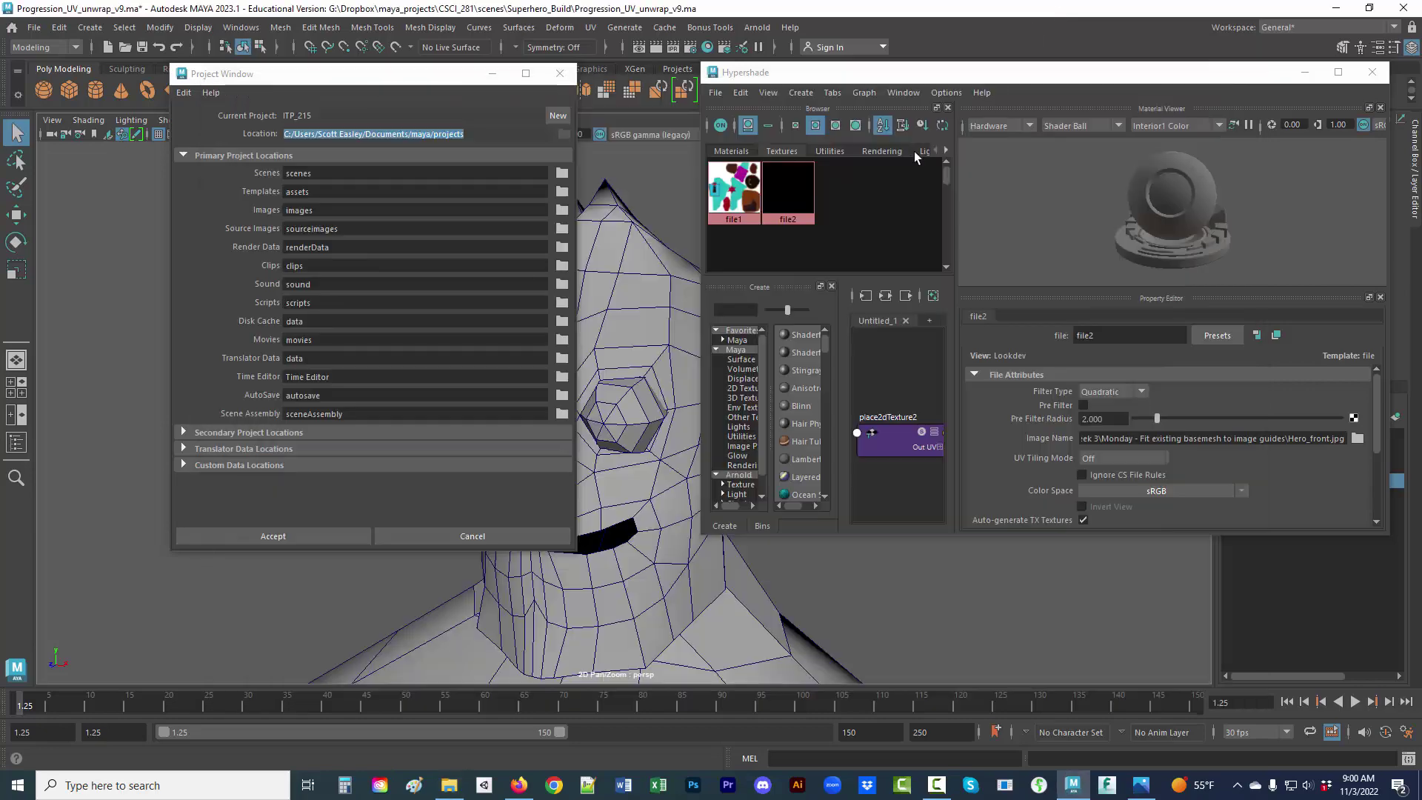
Step: Close and reopen the Project Window to check the current project, then cancel it
left_click(560, 74)
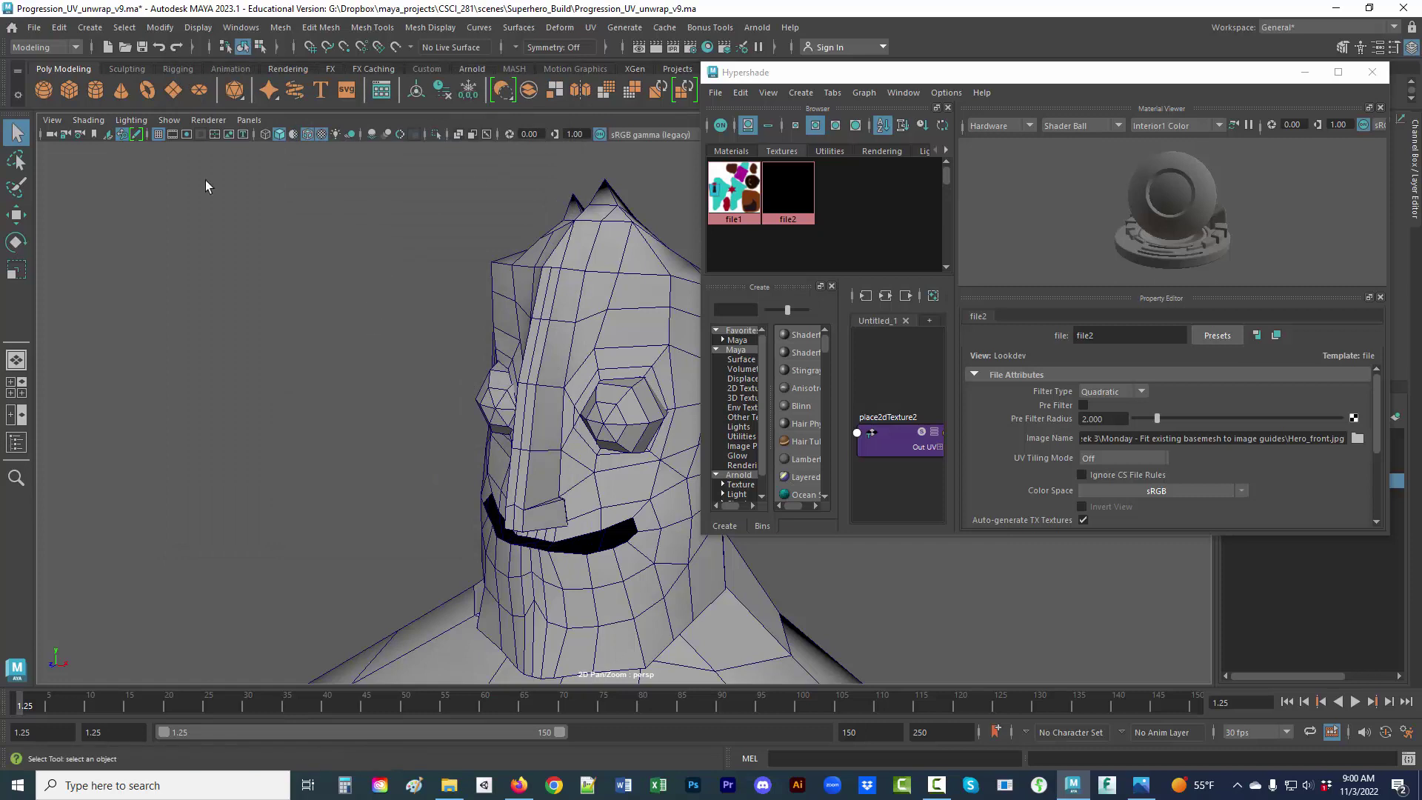
left_click(34, 27)
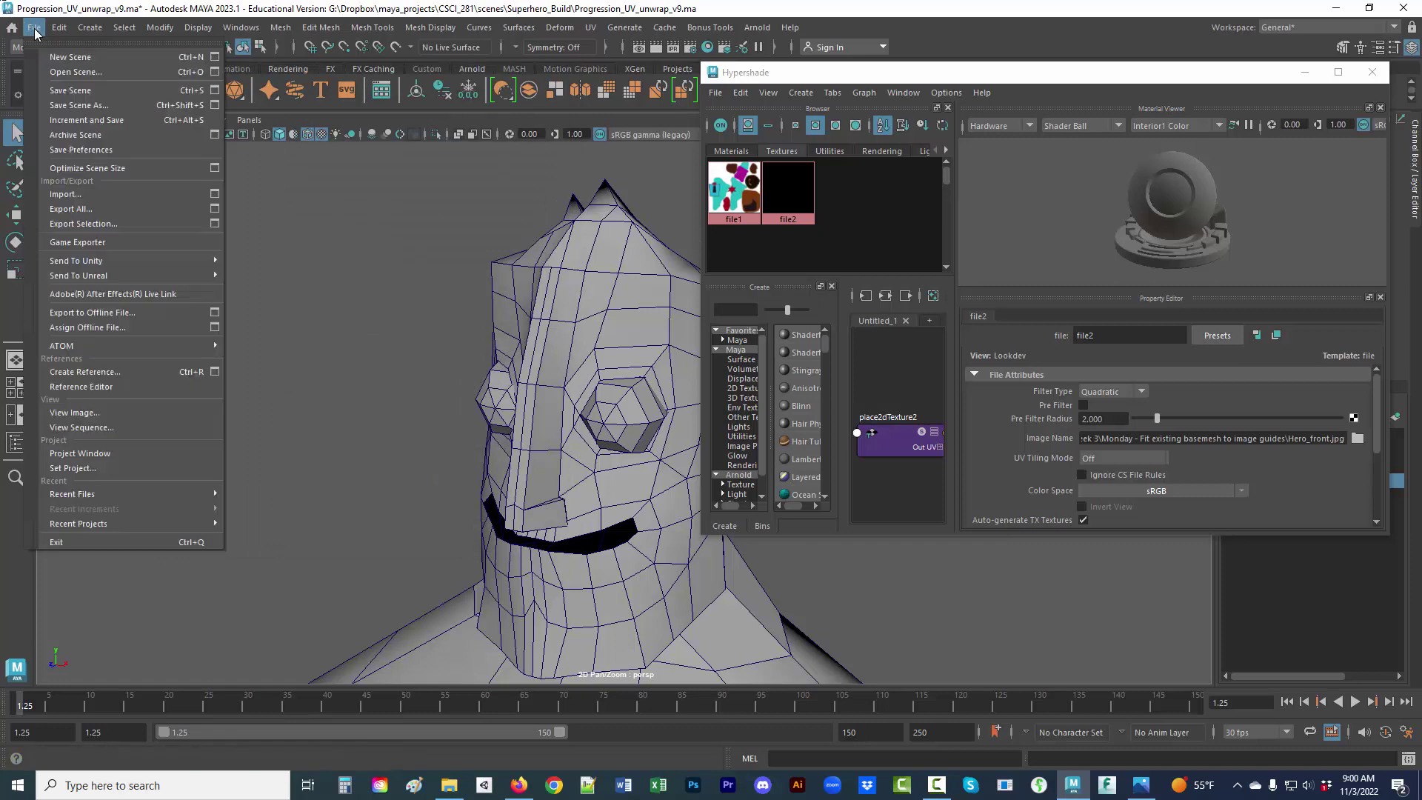
left_click(90, 454)
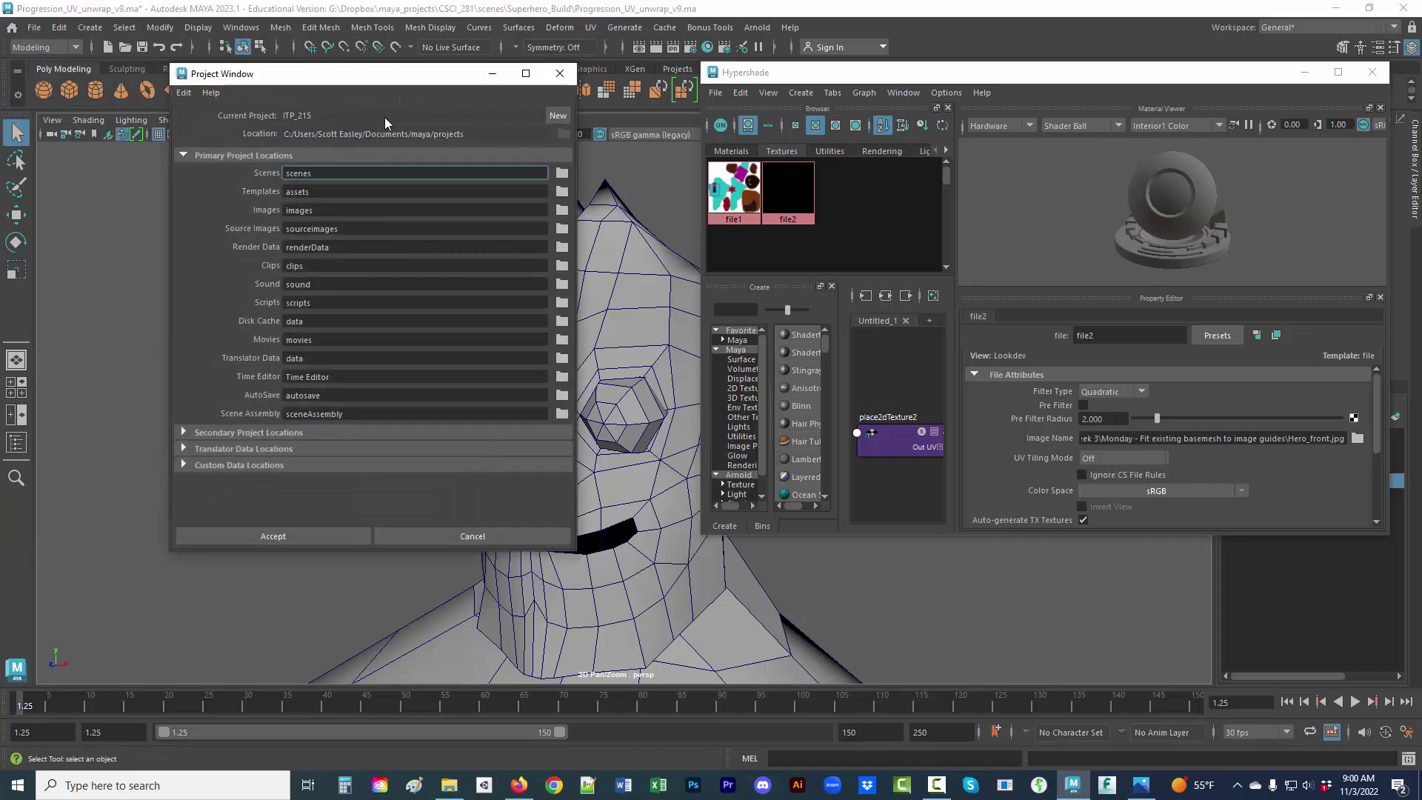
left_click(438, 534)
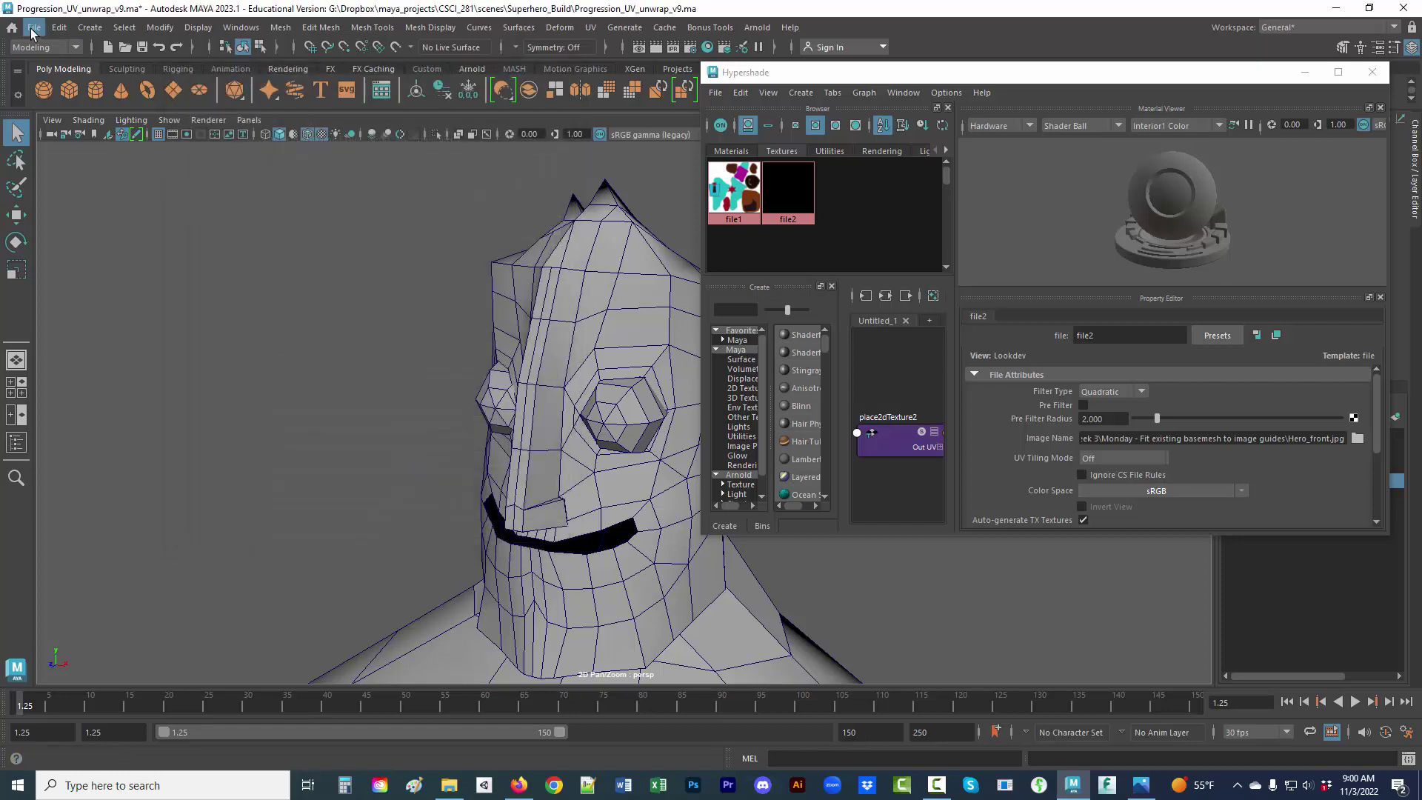
Step: Set the current project to the default folder in Documents\maya\projects
left_click(34, 28)
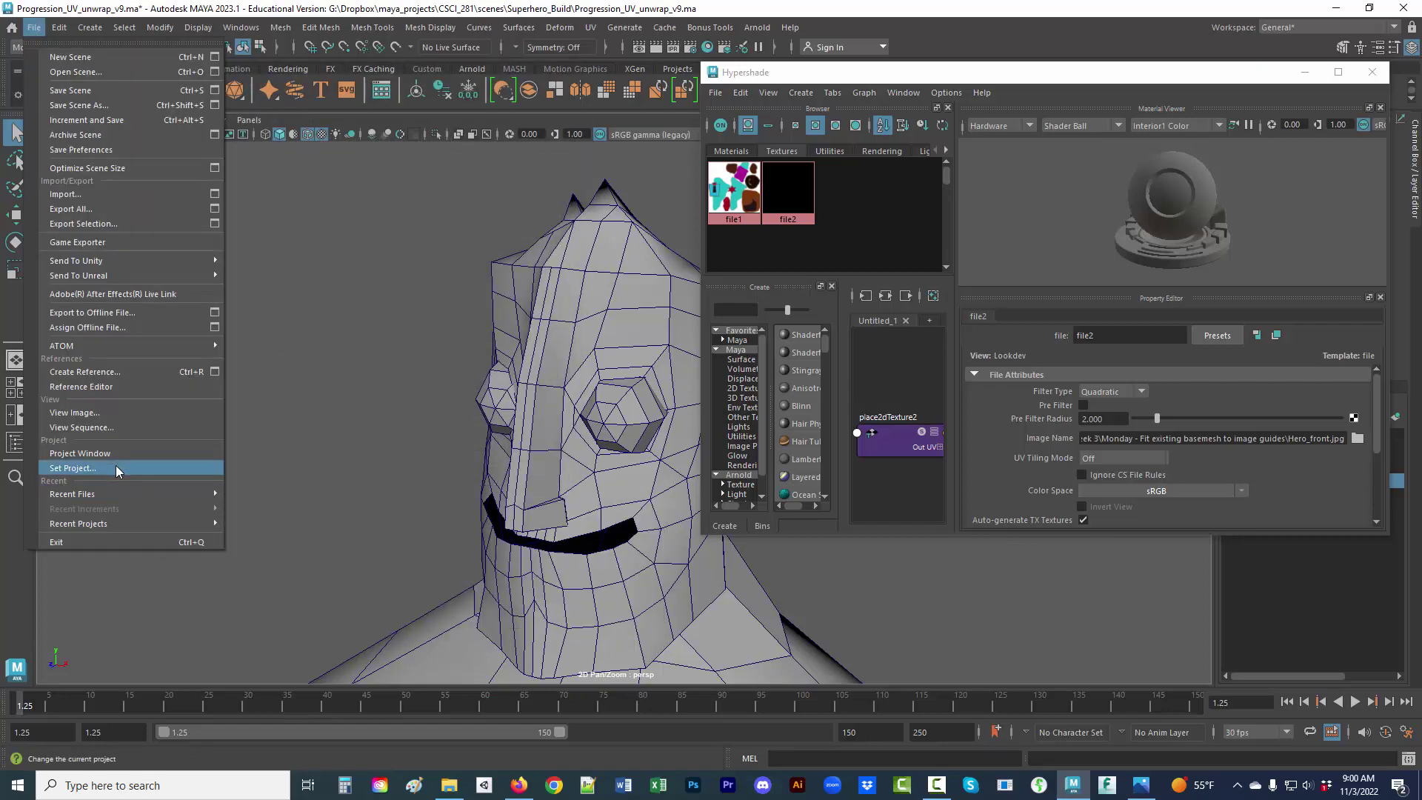
left_click(116, 467)
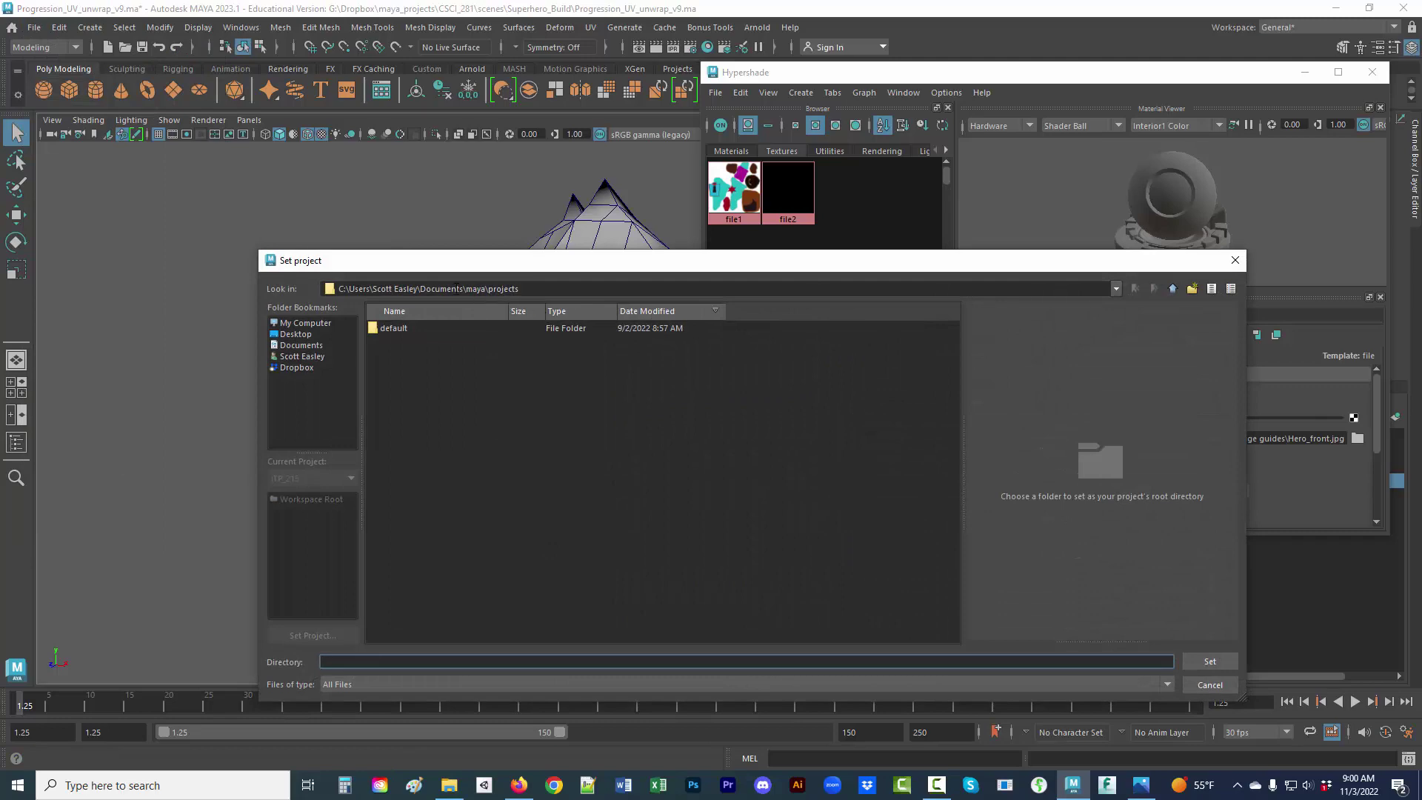
left_click(406, 334)
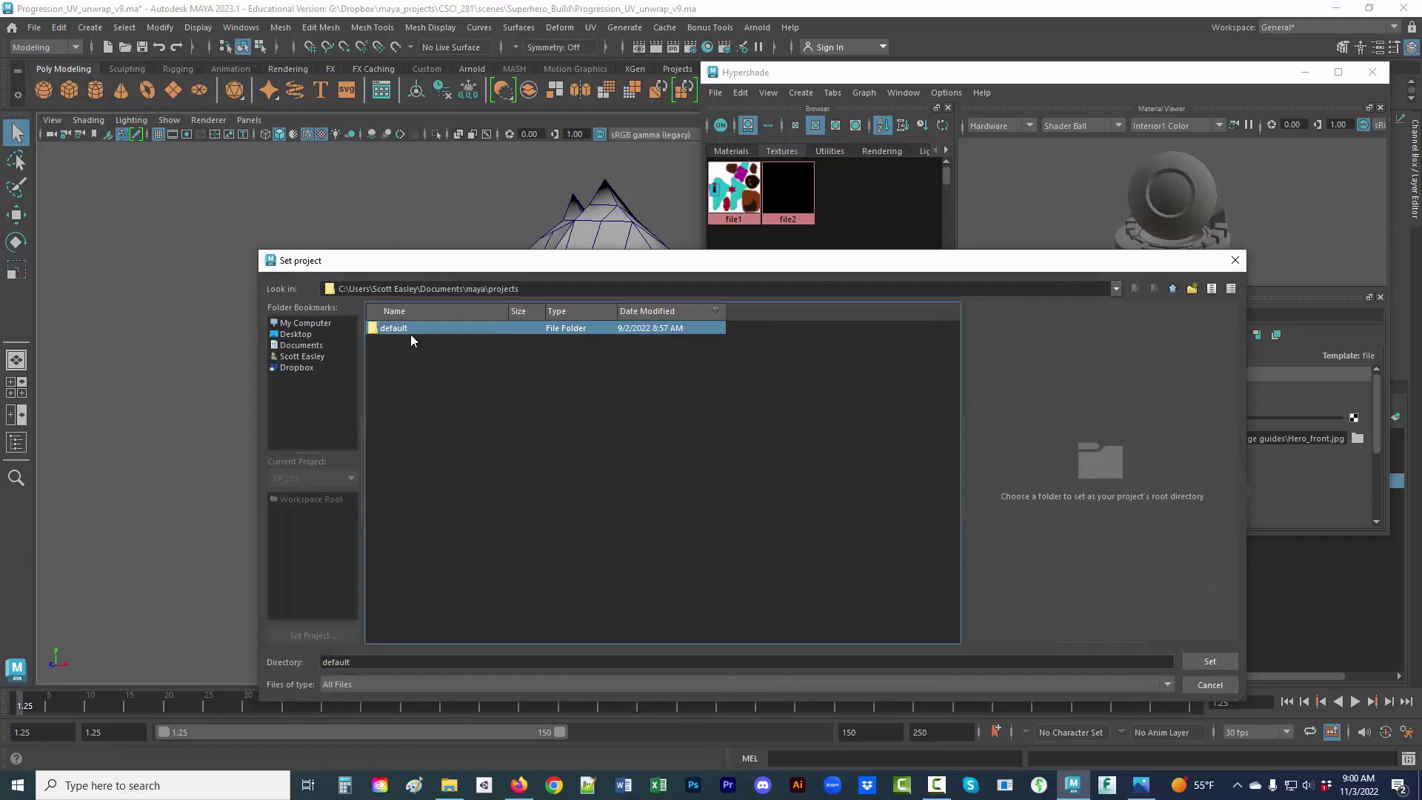
left_click(1222, 663)
Step: Bring up the Open Scene dialog and check which project folder it starts in
left_click(34, 28)
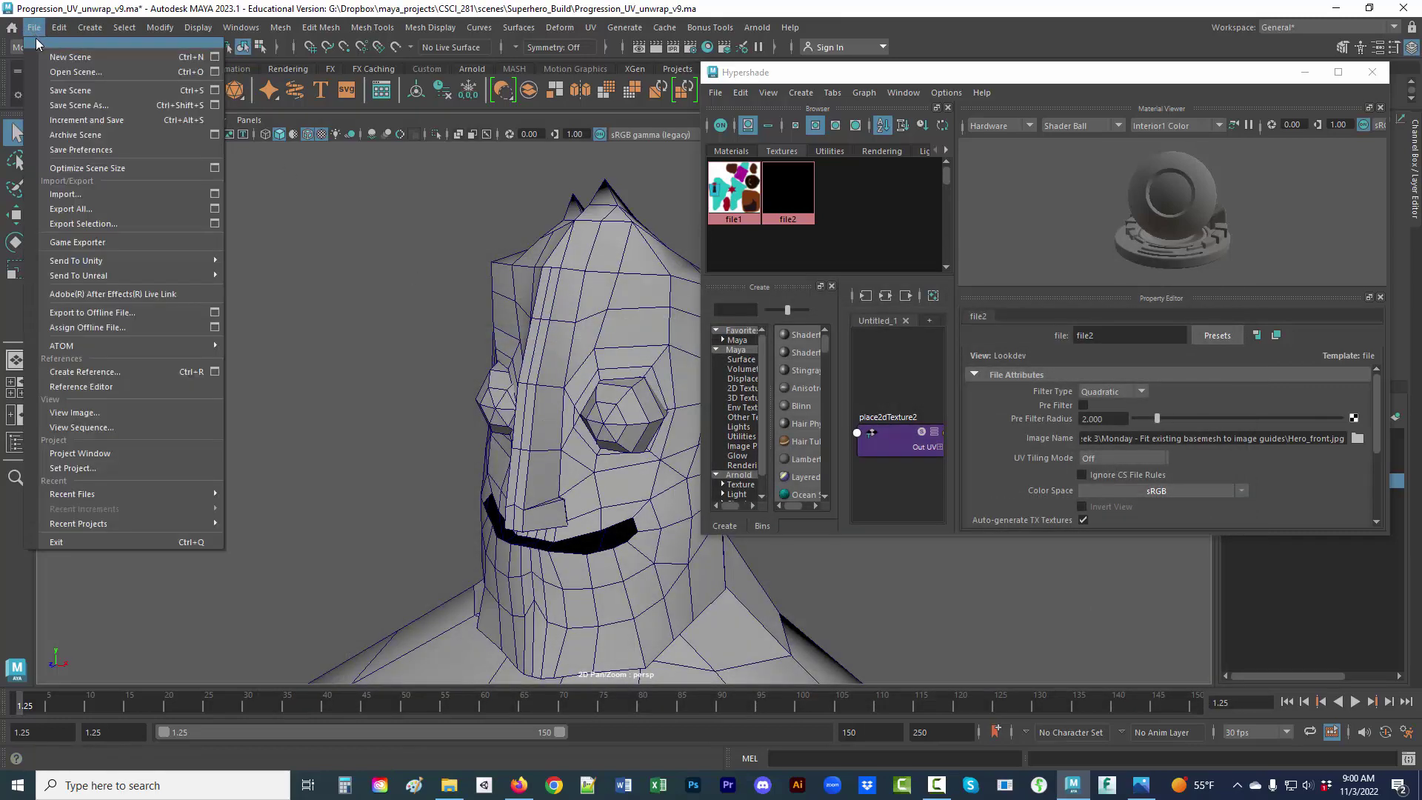
left_click(100, 73)
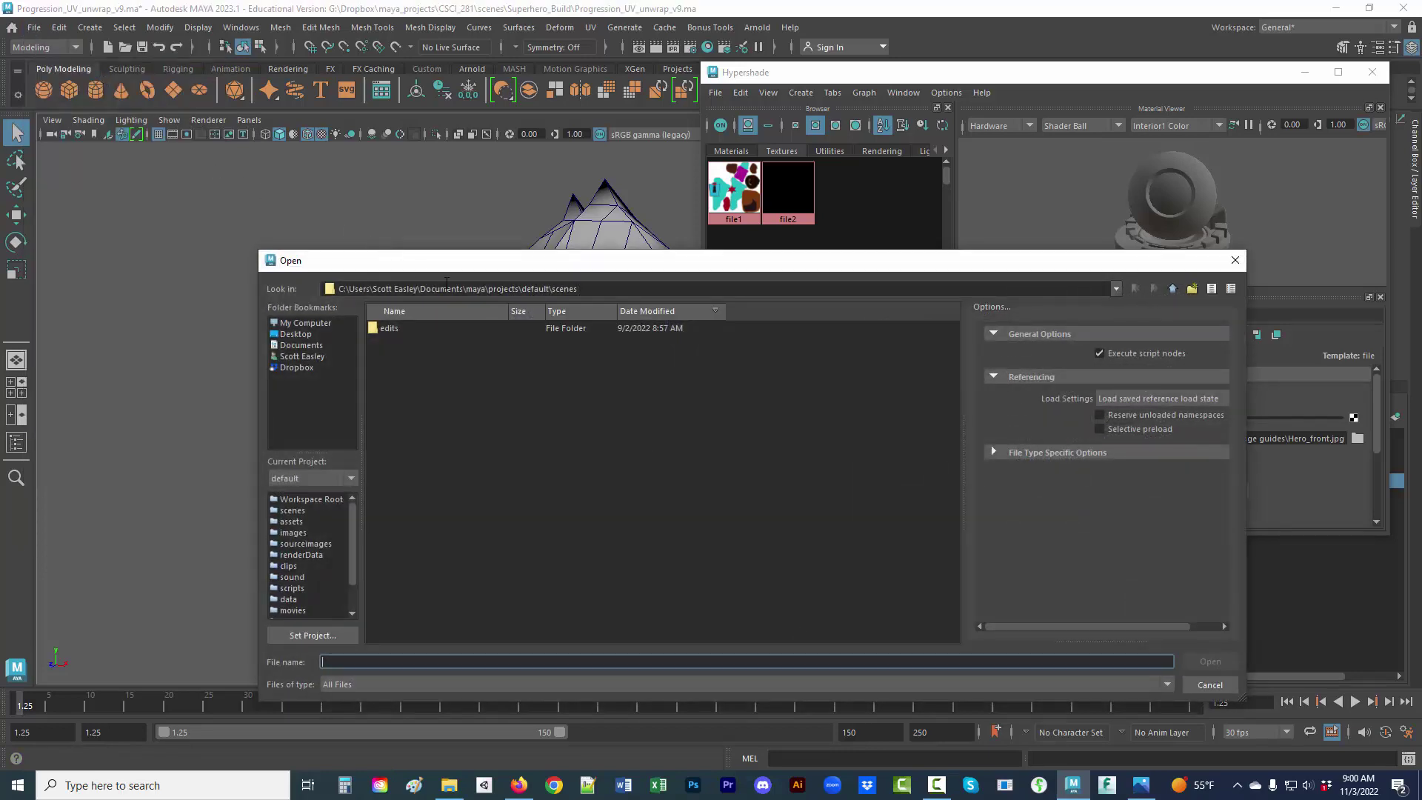
double_click(571, 289)
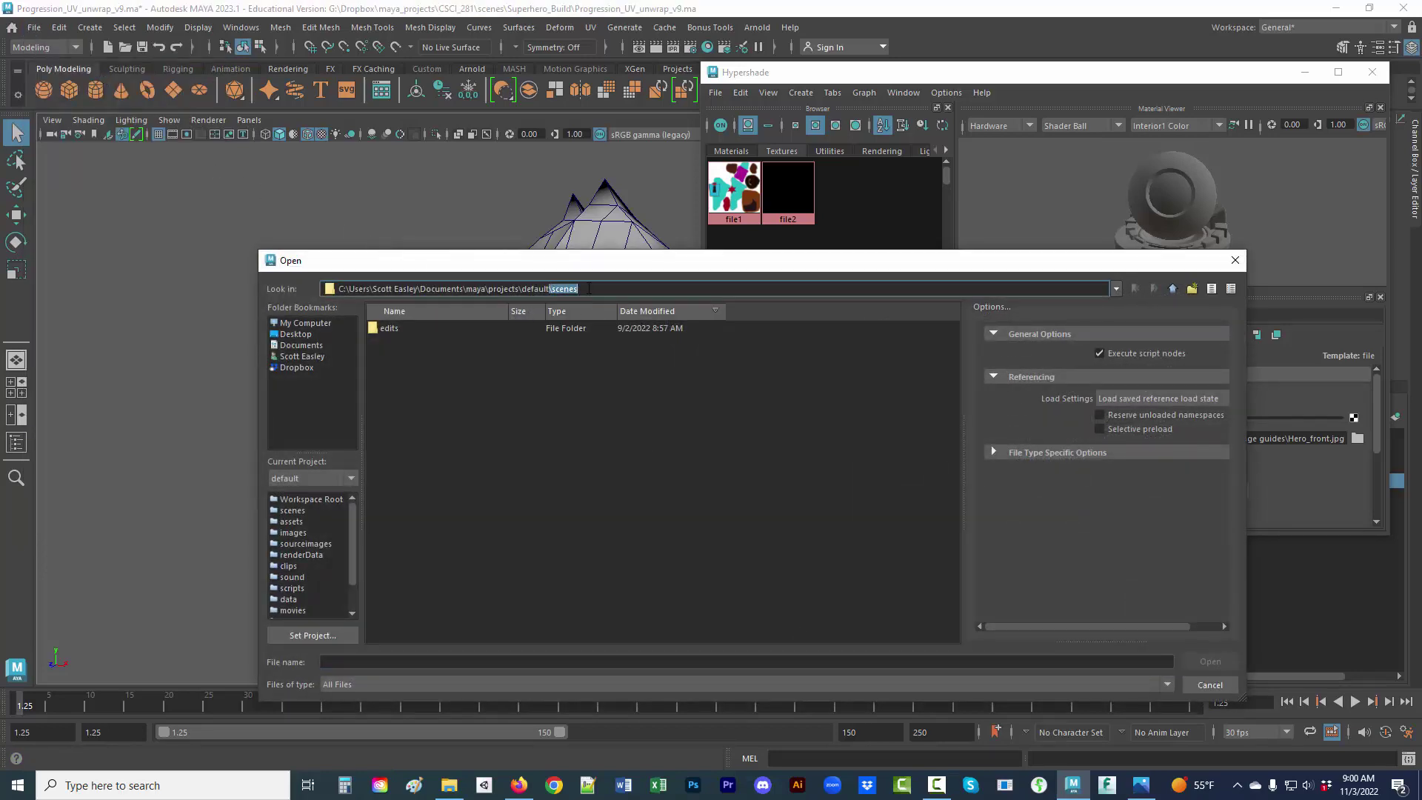
Step: Locate the default project's scenes folder in File Explorer, then return to Maya and cancel the Open dialog
left_click(449, 785)
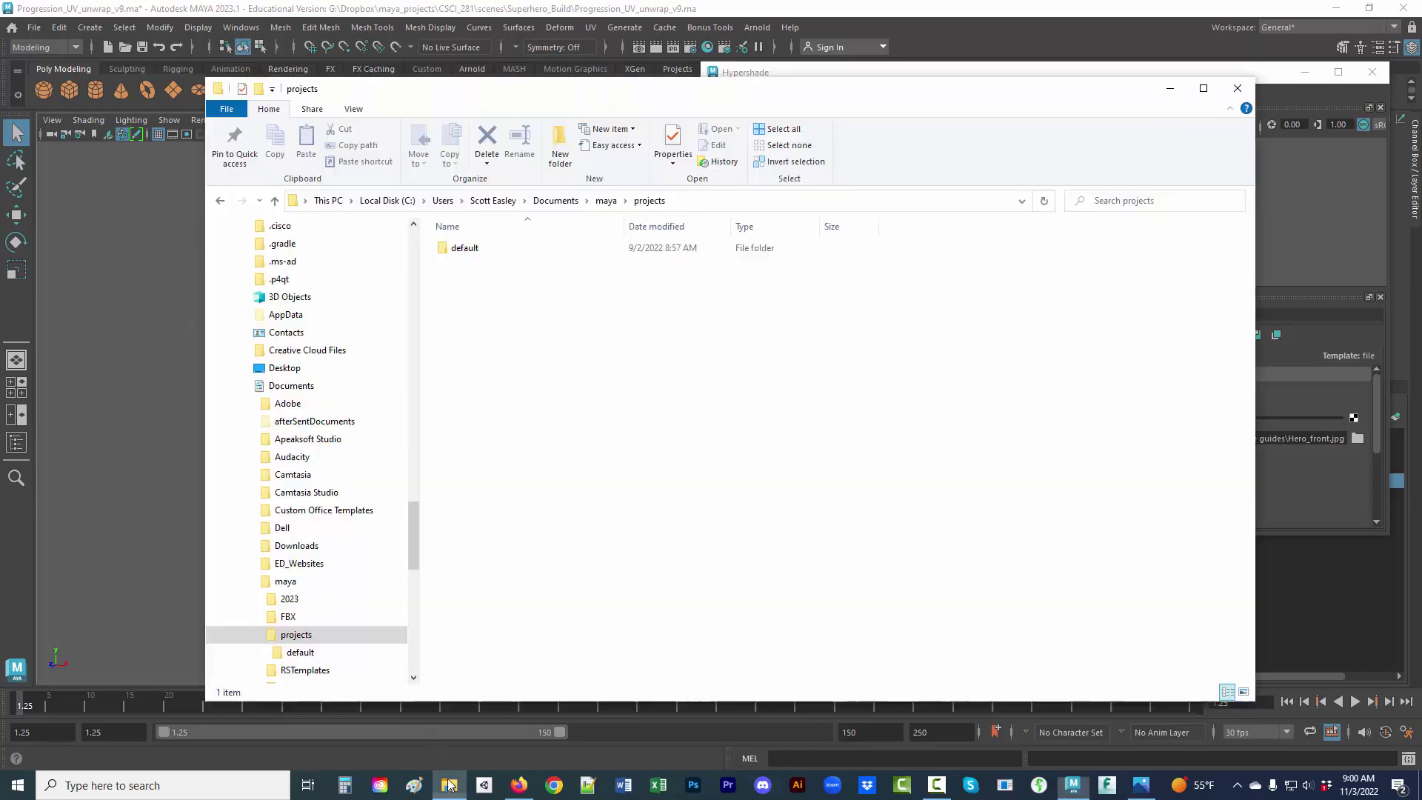
double_click(491, 254)
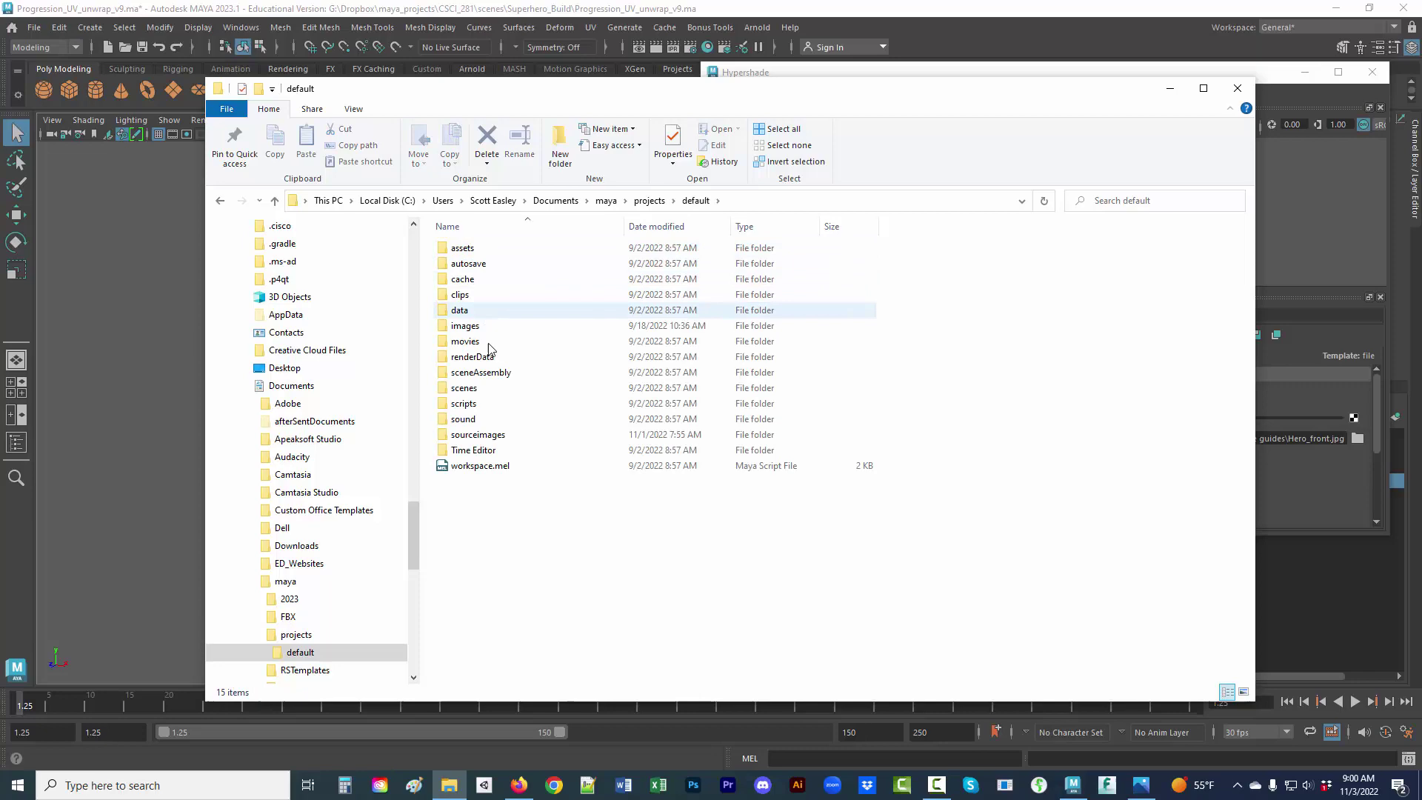
left_click(474, 388)
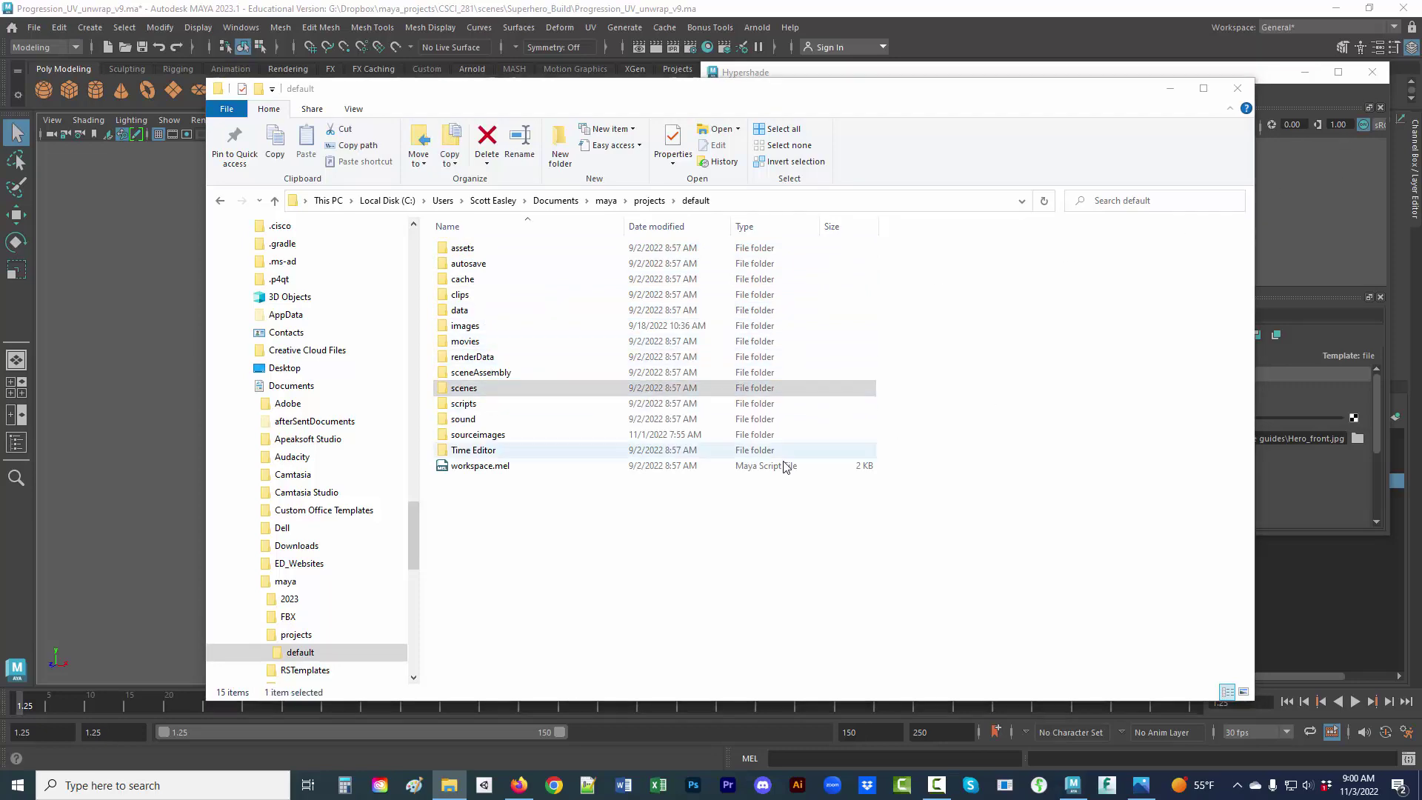
left_click(159, 267)
left_click(590, 474)
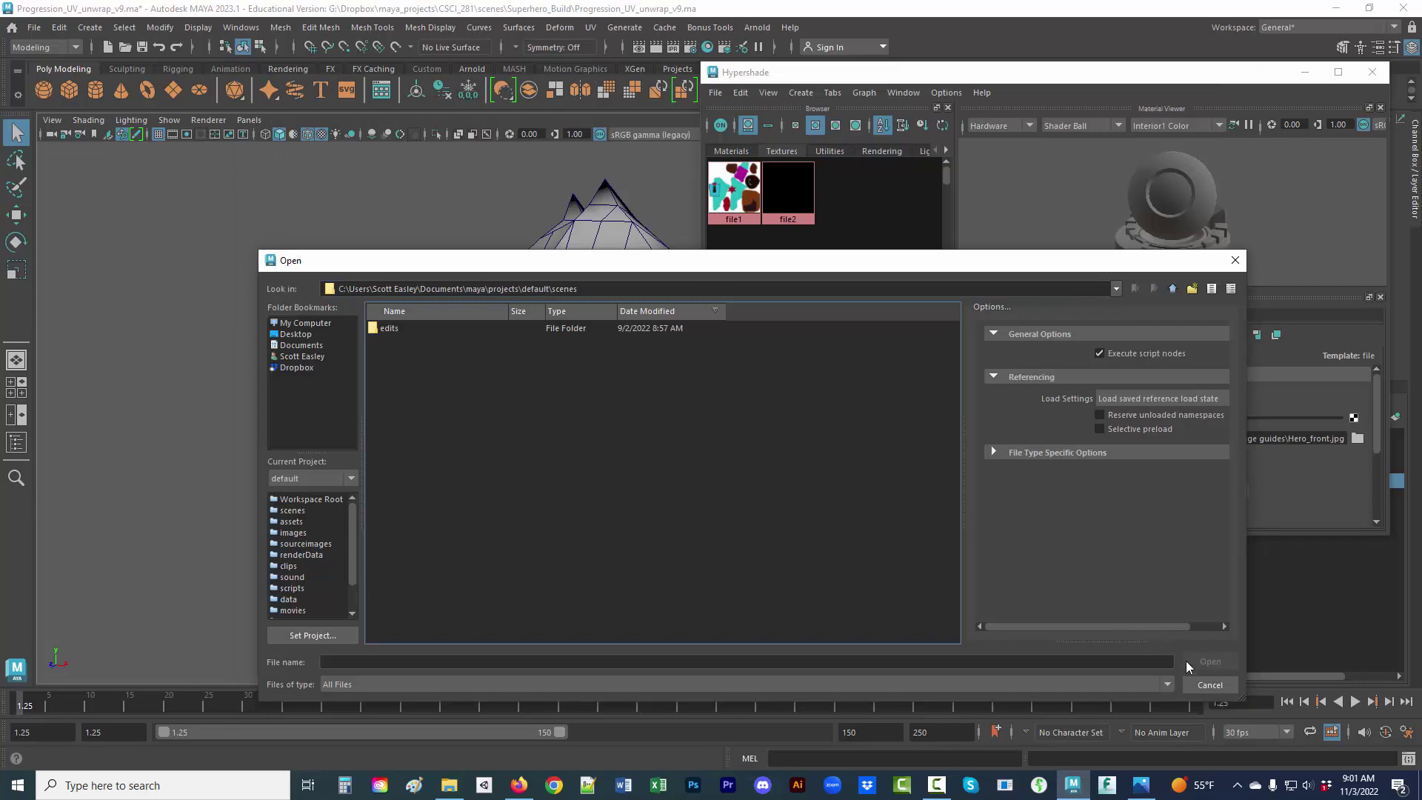
left_click(1200, 681)
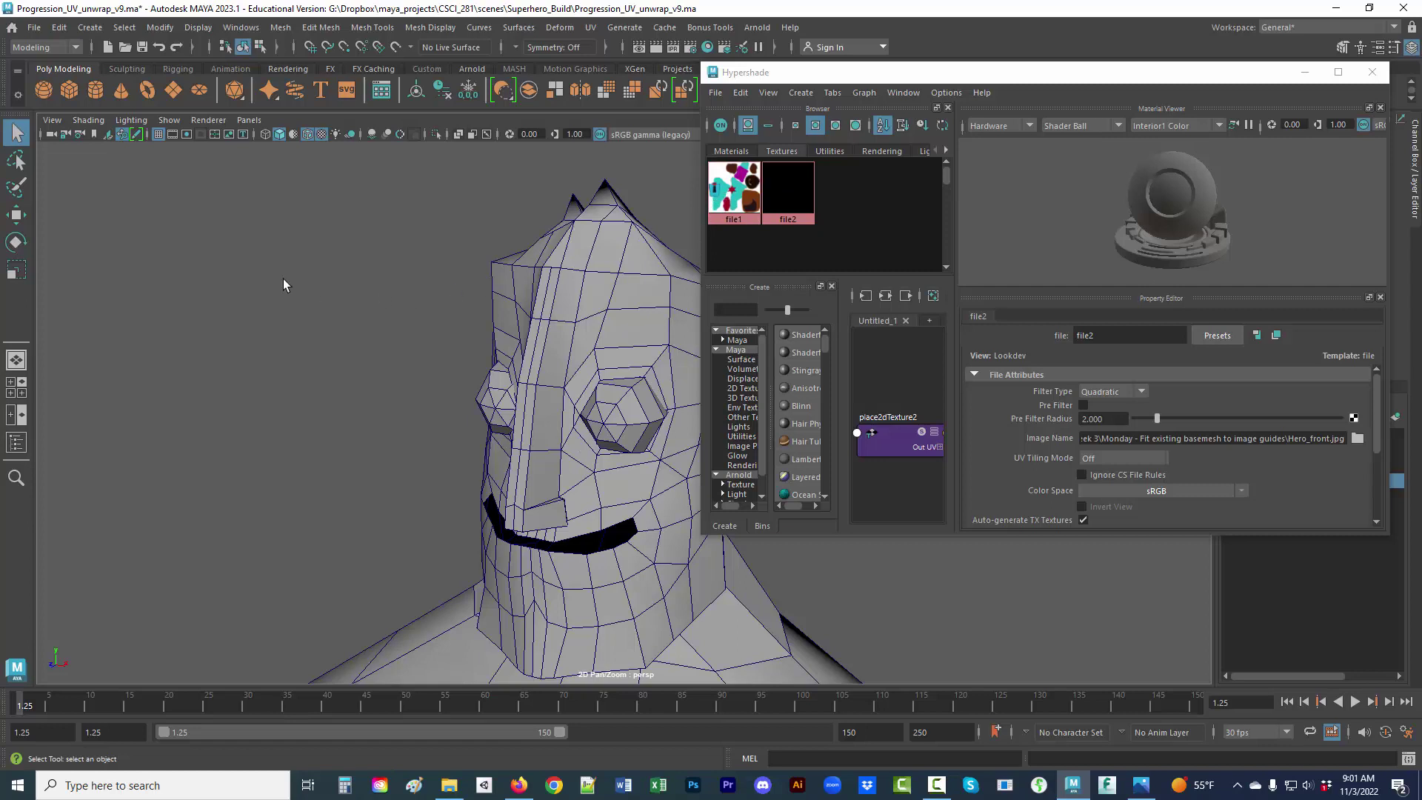
Step: Set the current project to the CSCI_281 folder in G:\Dropbox\maya_projects
left_click(35, 28)
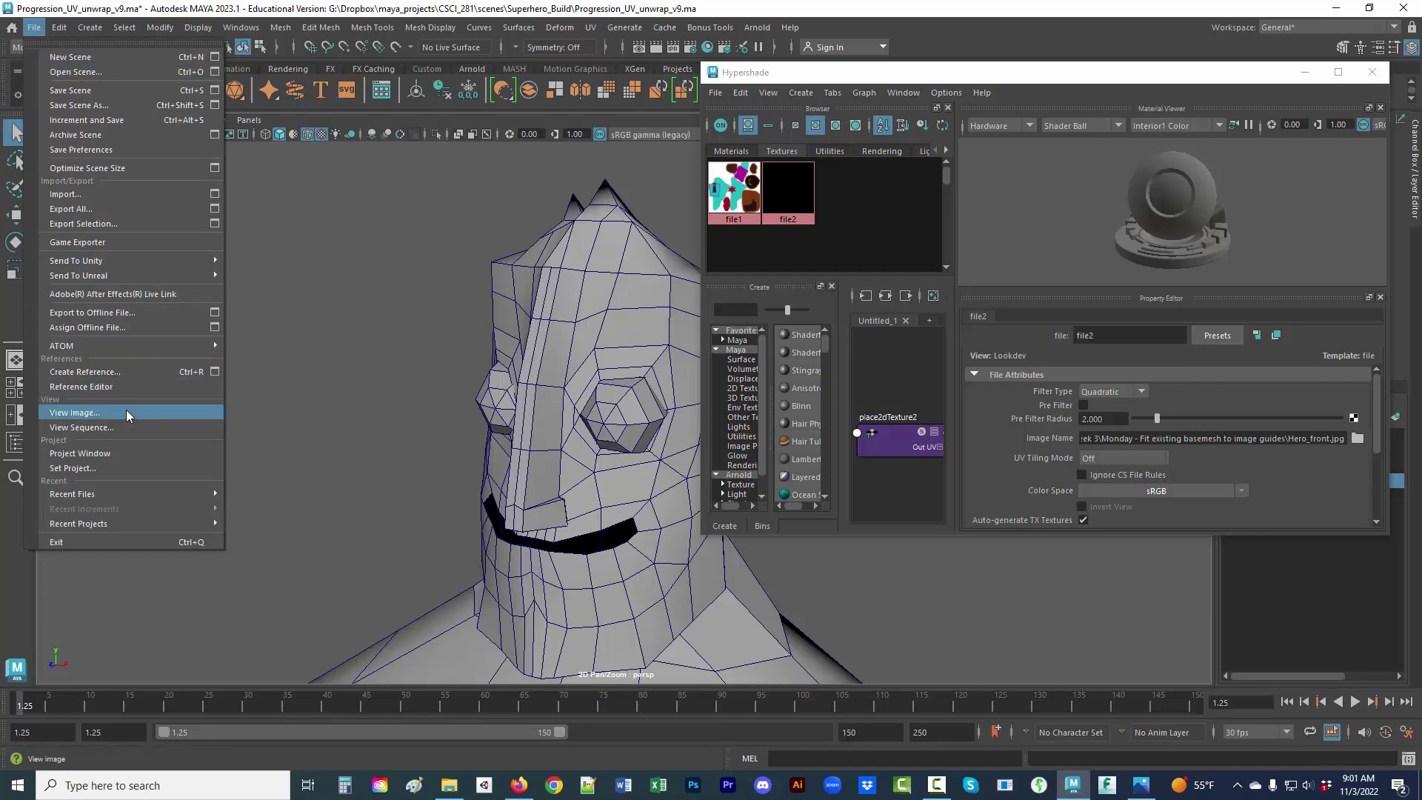
left_click(122, 468)
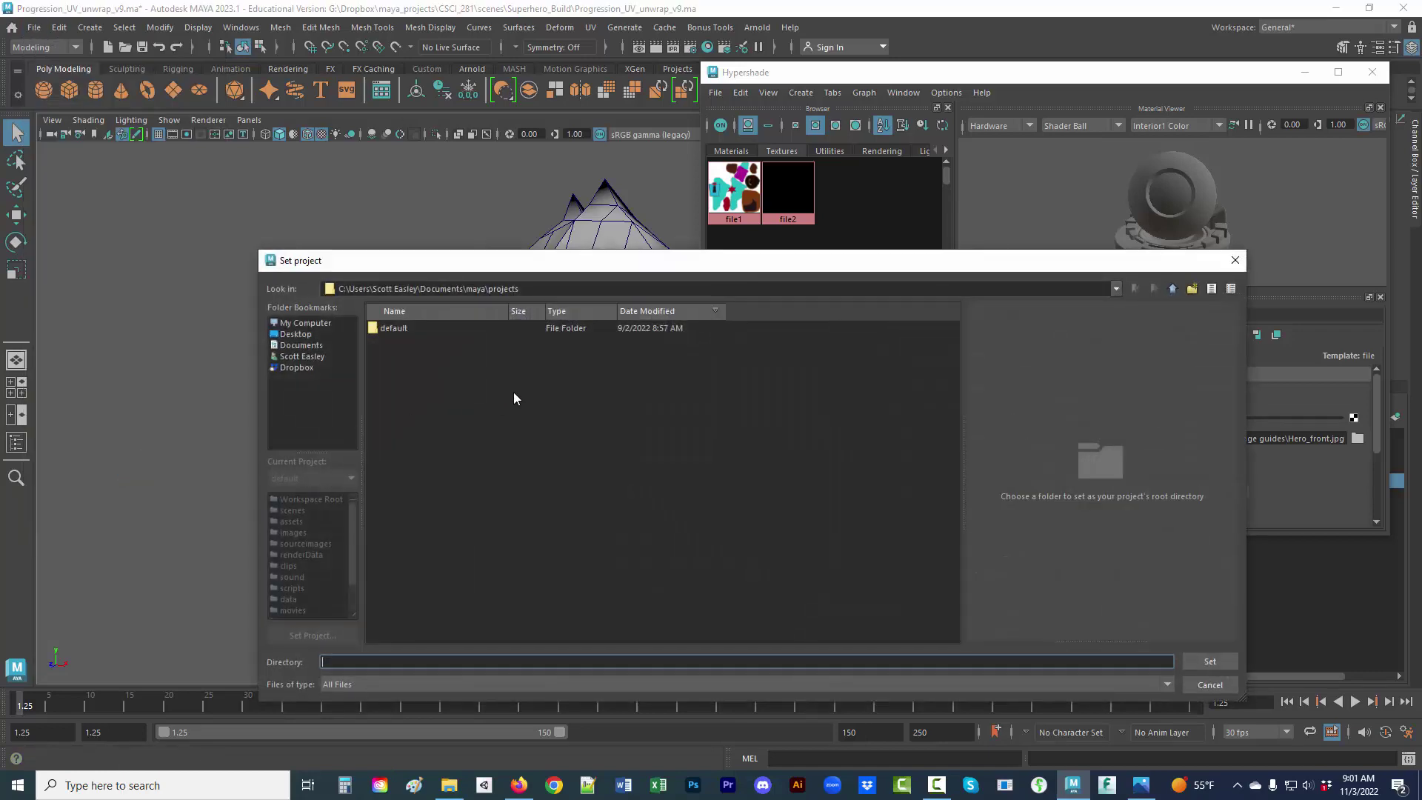
left_click(296, 367)
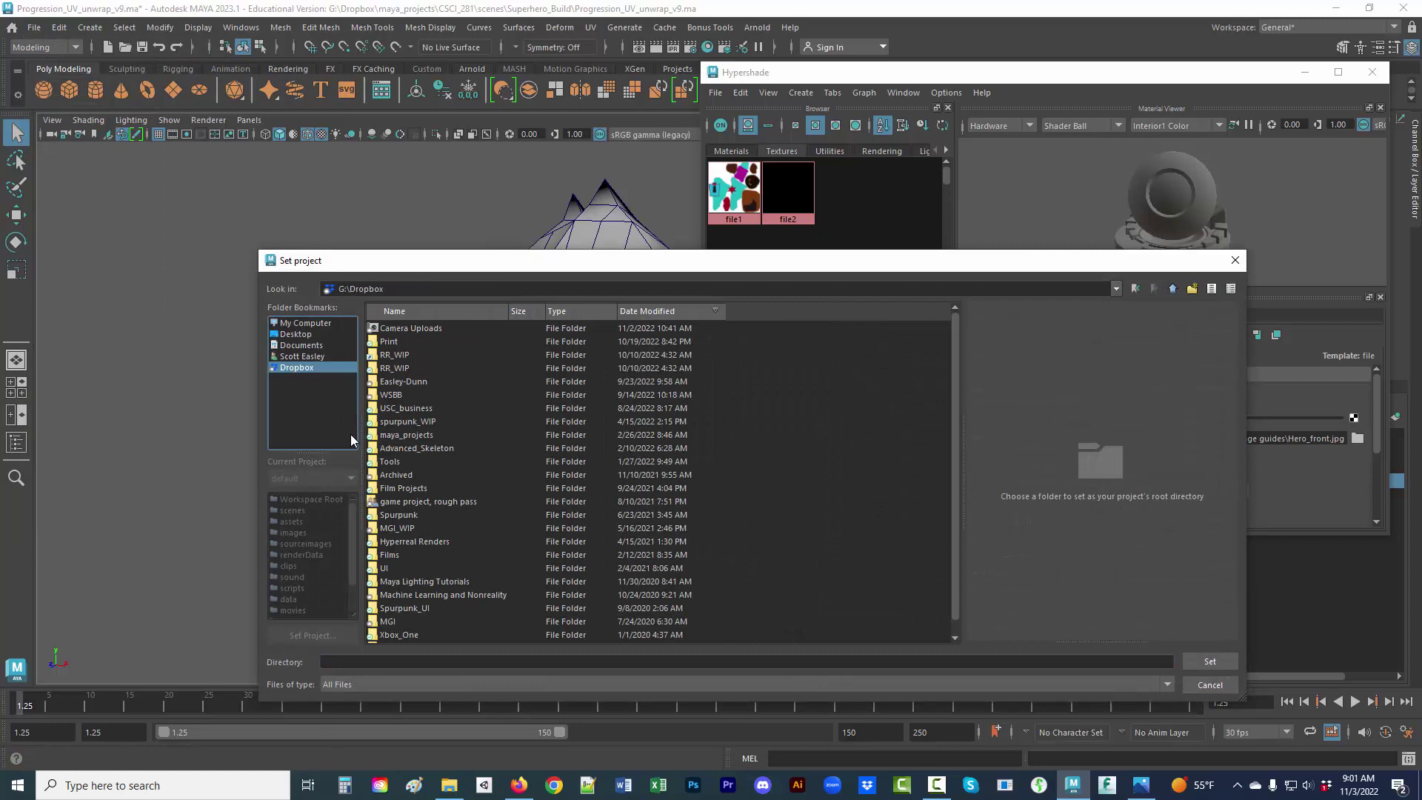
double_click(411, 434)
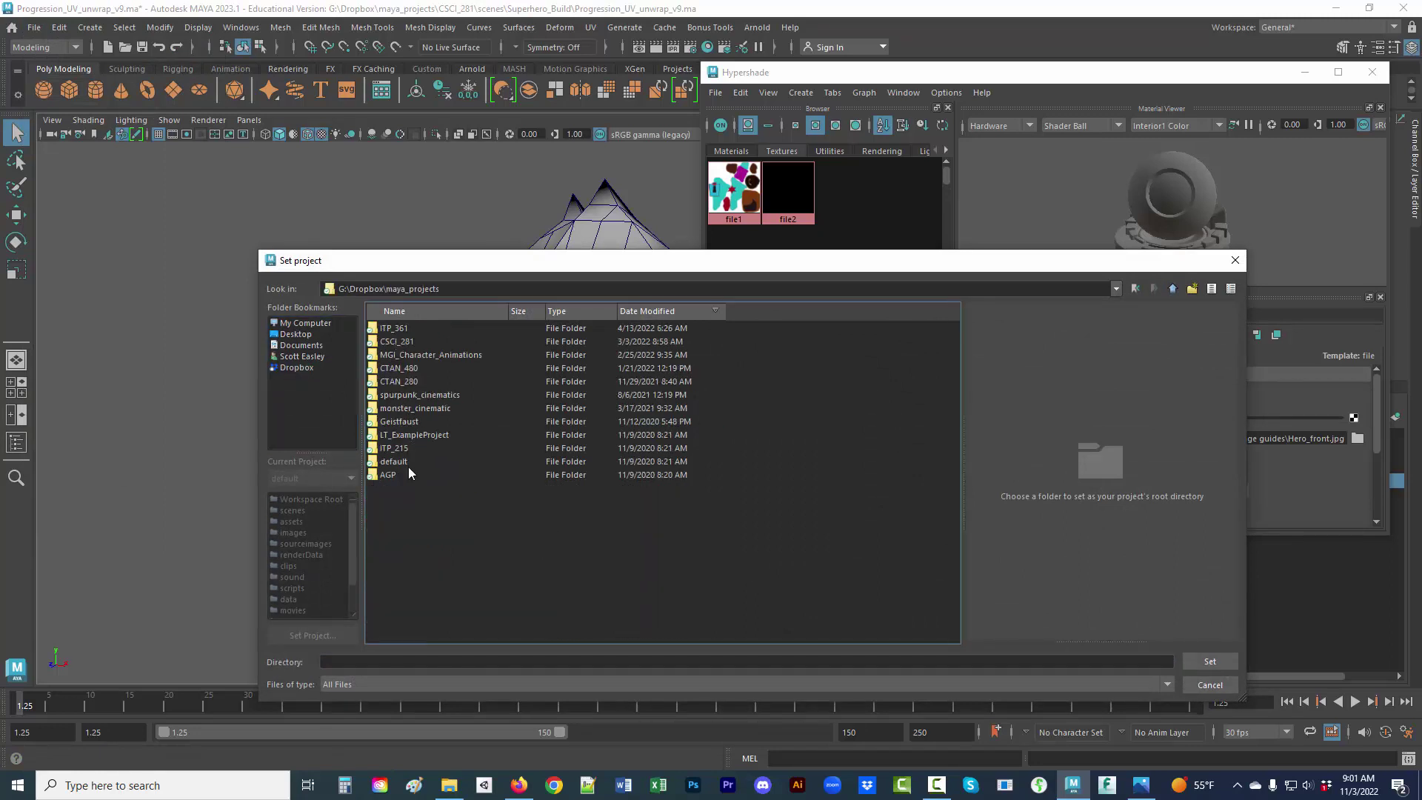
left_click(396, 338)
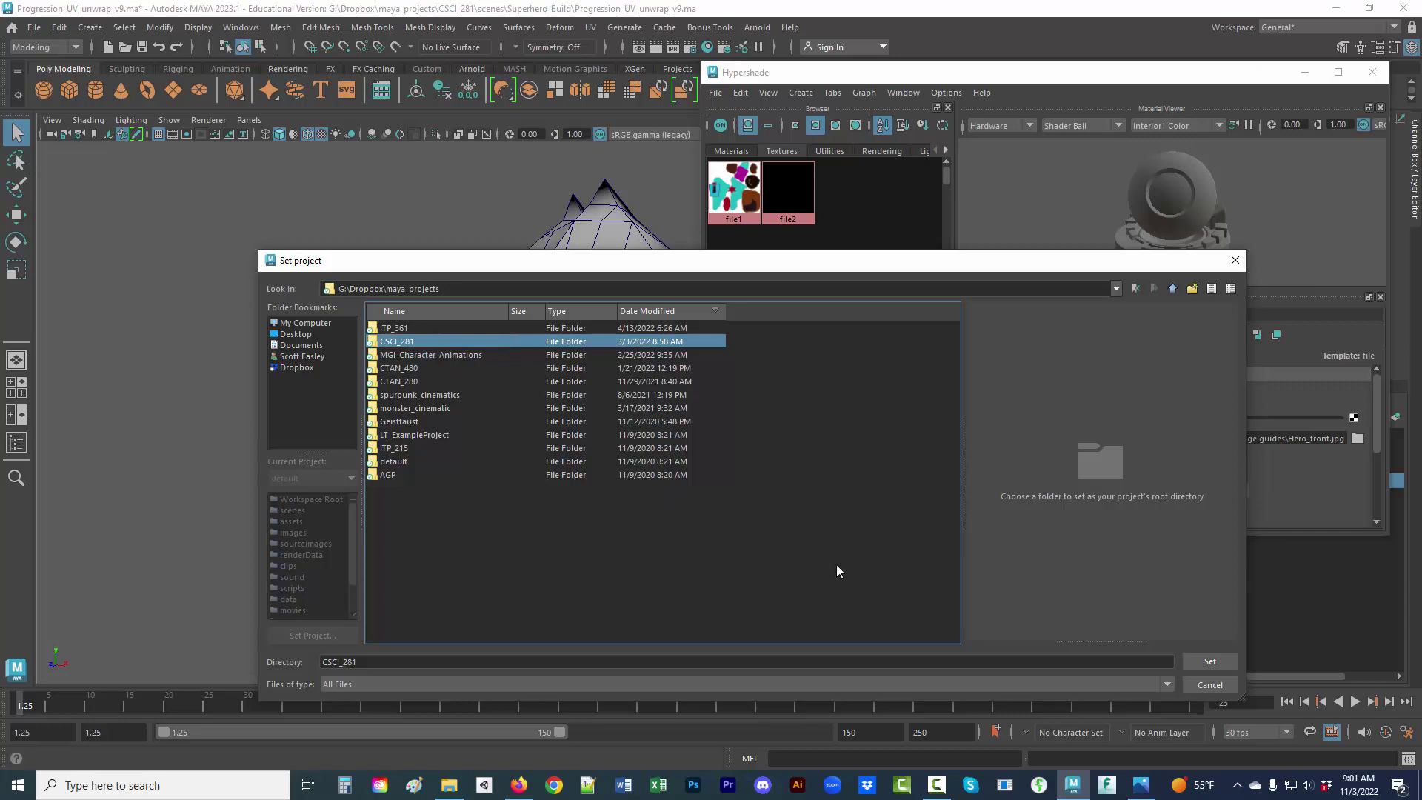
left_click(1209, 662)
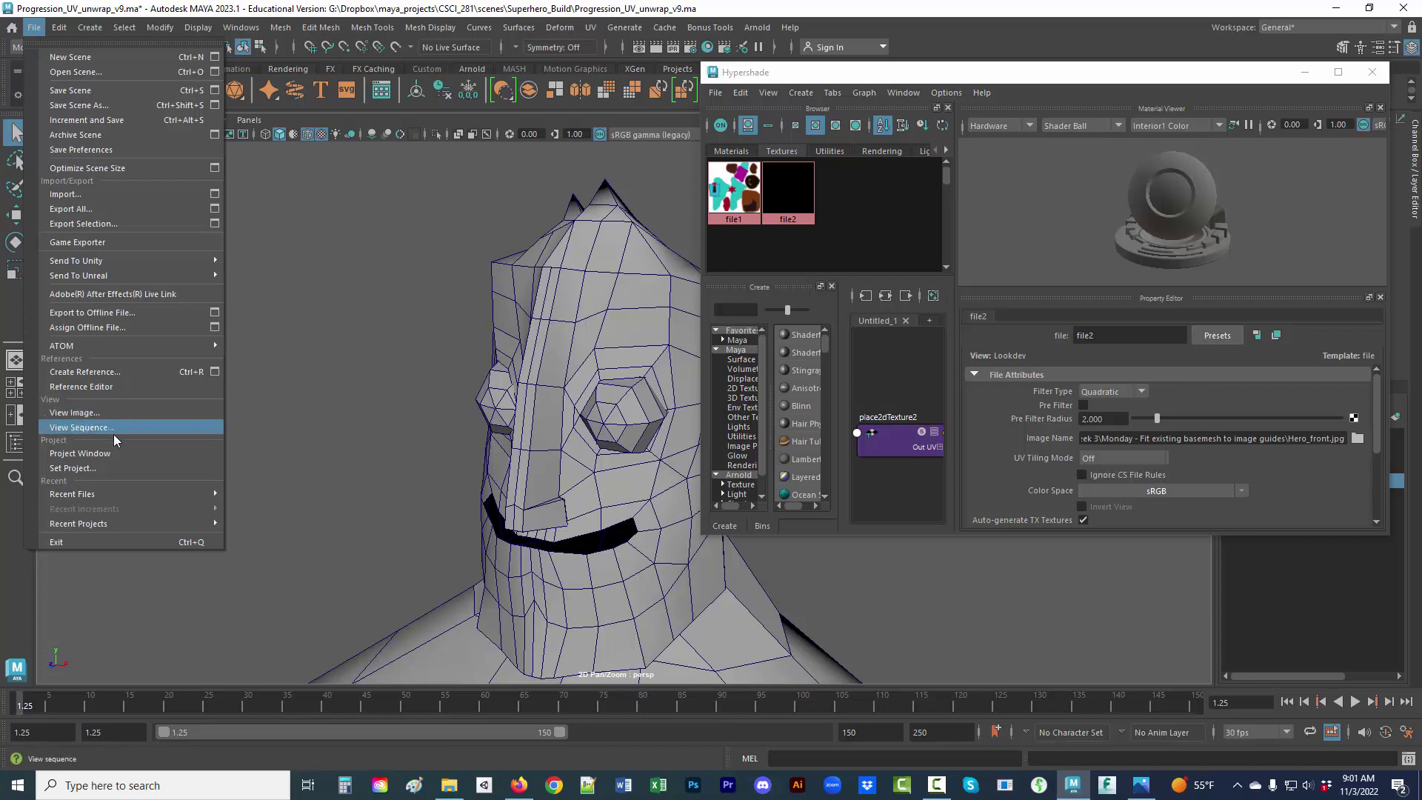
Step: Check the current project's location in the Set Project dialog and its name in the Project Window, cancelling both
left_click(113, 466)
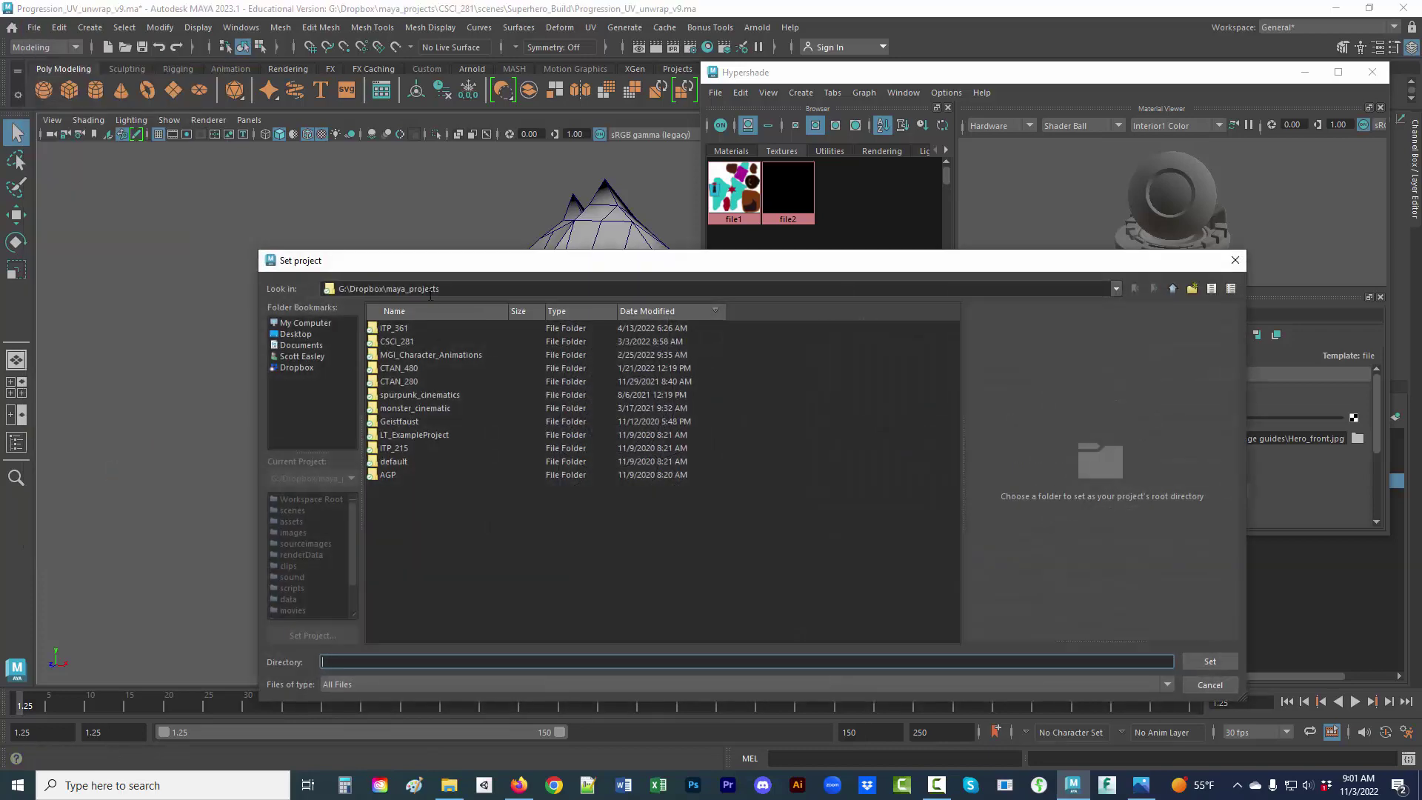
left_click(1208, 686)
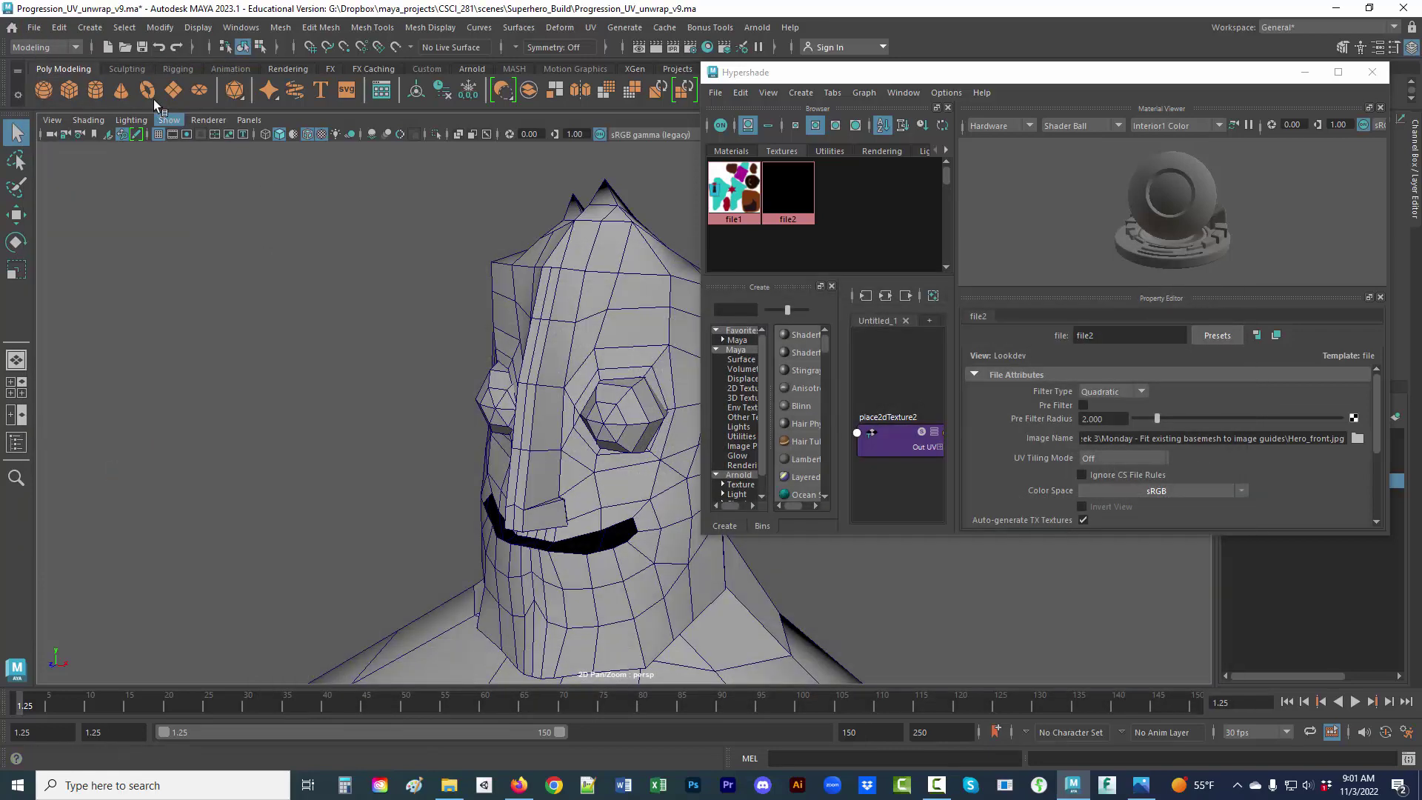
left_click(35, 28)
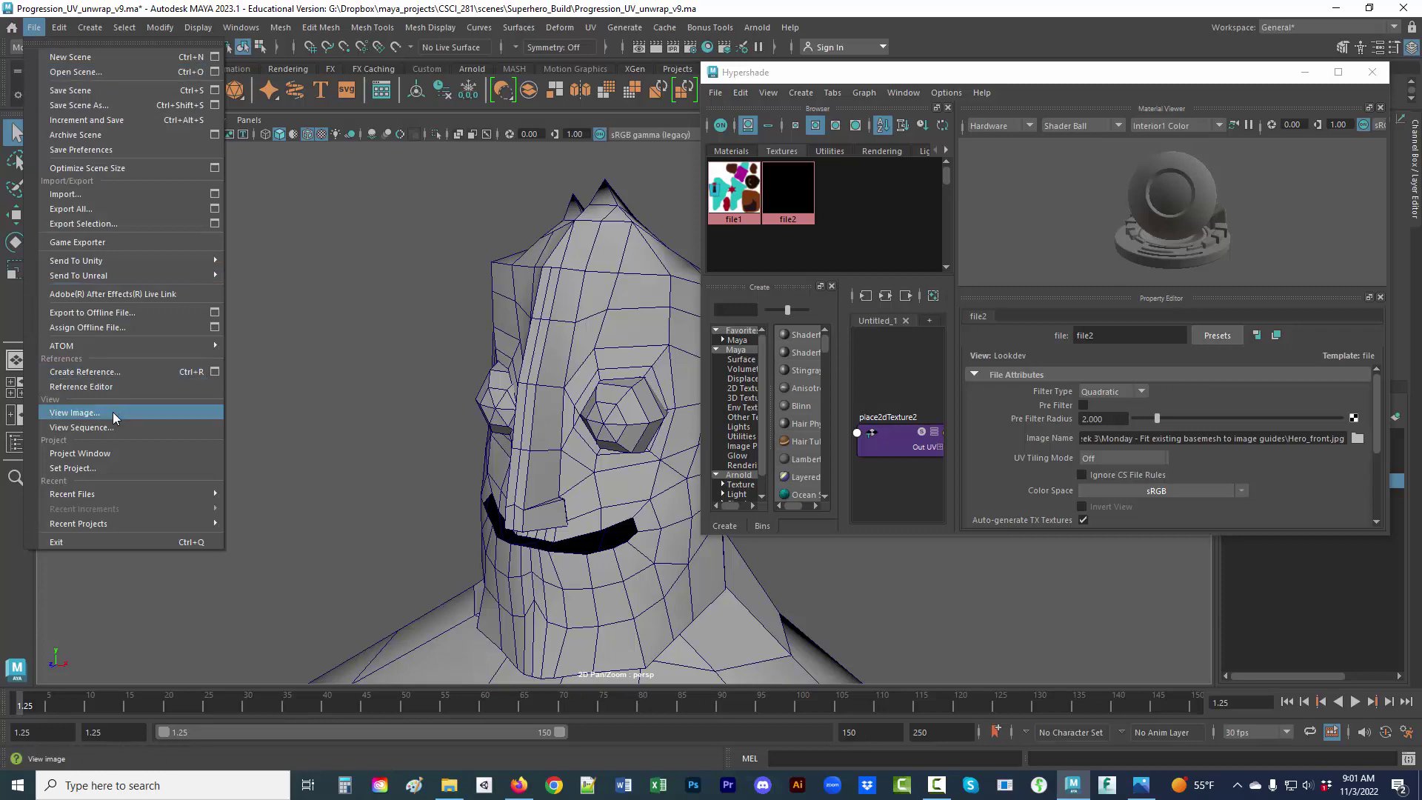
left_click(117, 452)
double_click(326, 115)
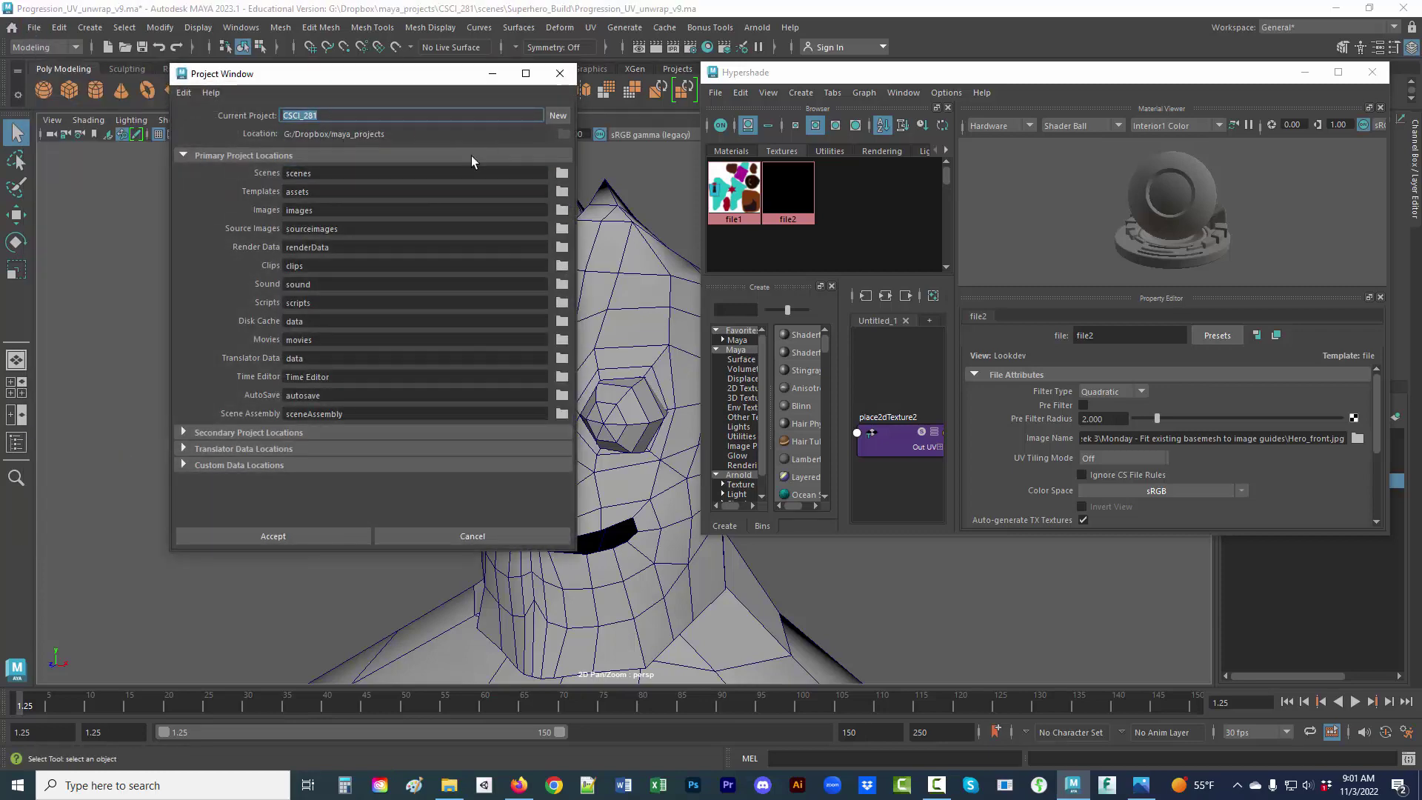
left_click(393, 534)
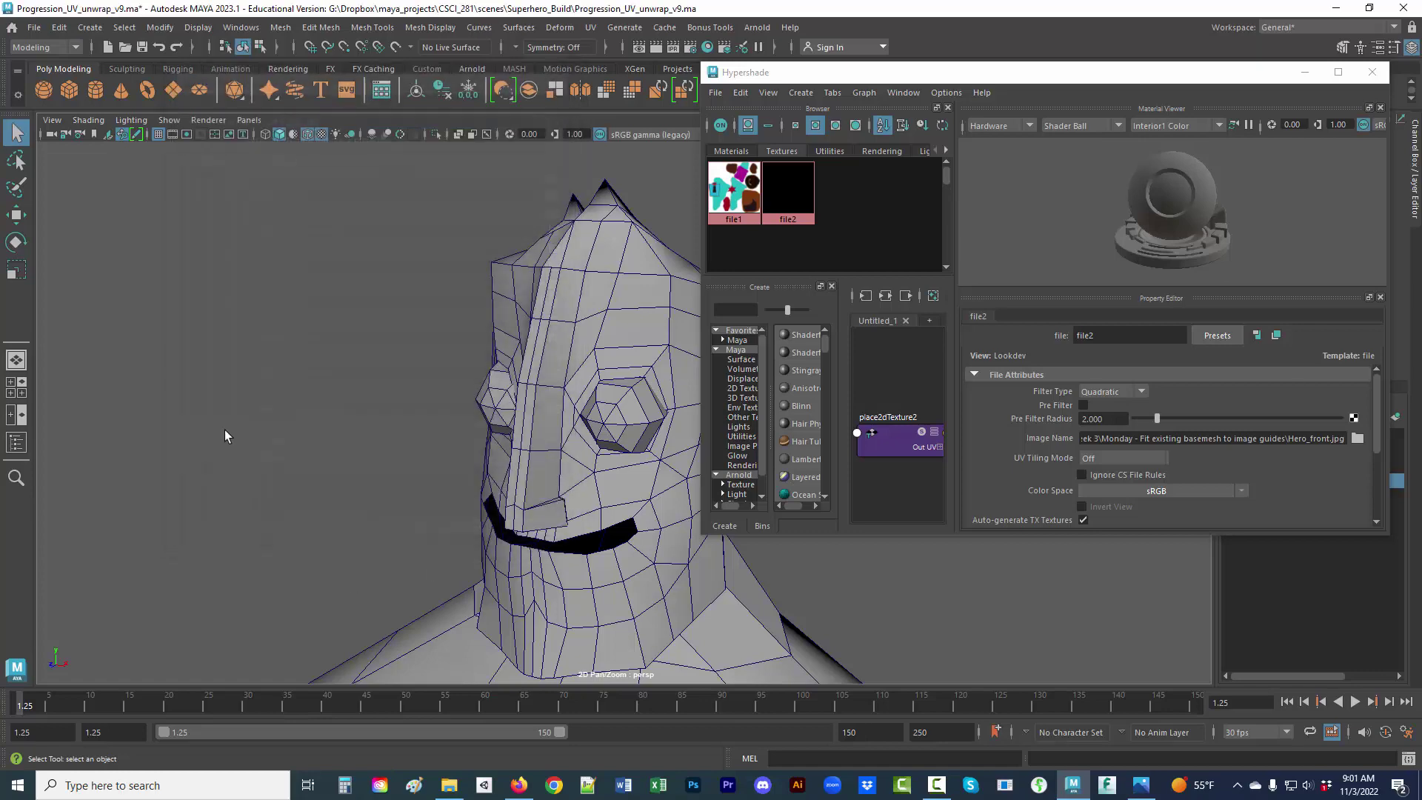
Step: Bring up the Open Scene dialog, check the project and scenes part of its starting path, and close it
left_click(32, 25)
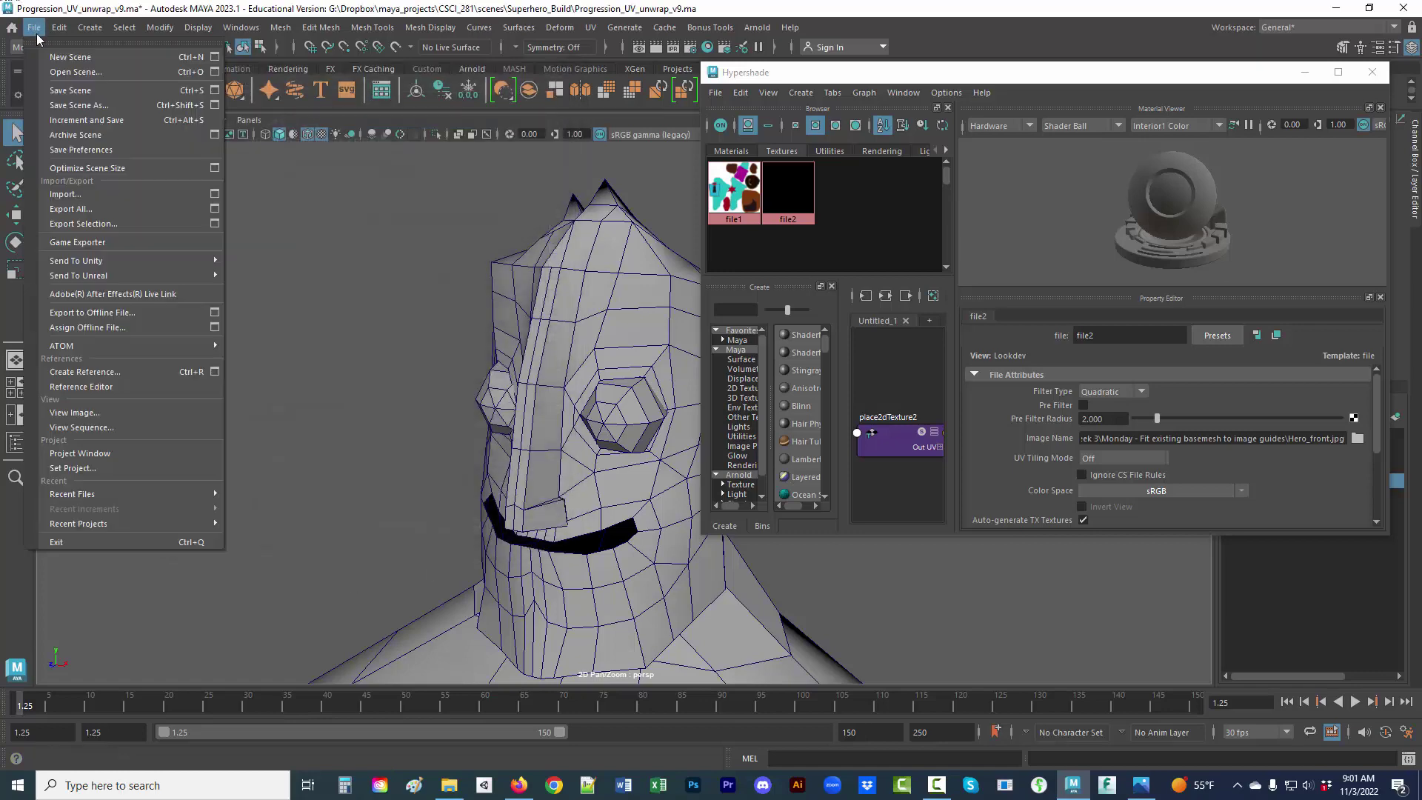
left_click(77, 72)
left_click_drag(447, 289, 491, 289)
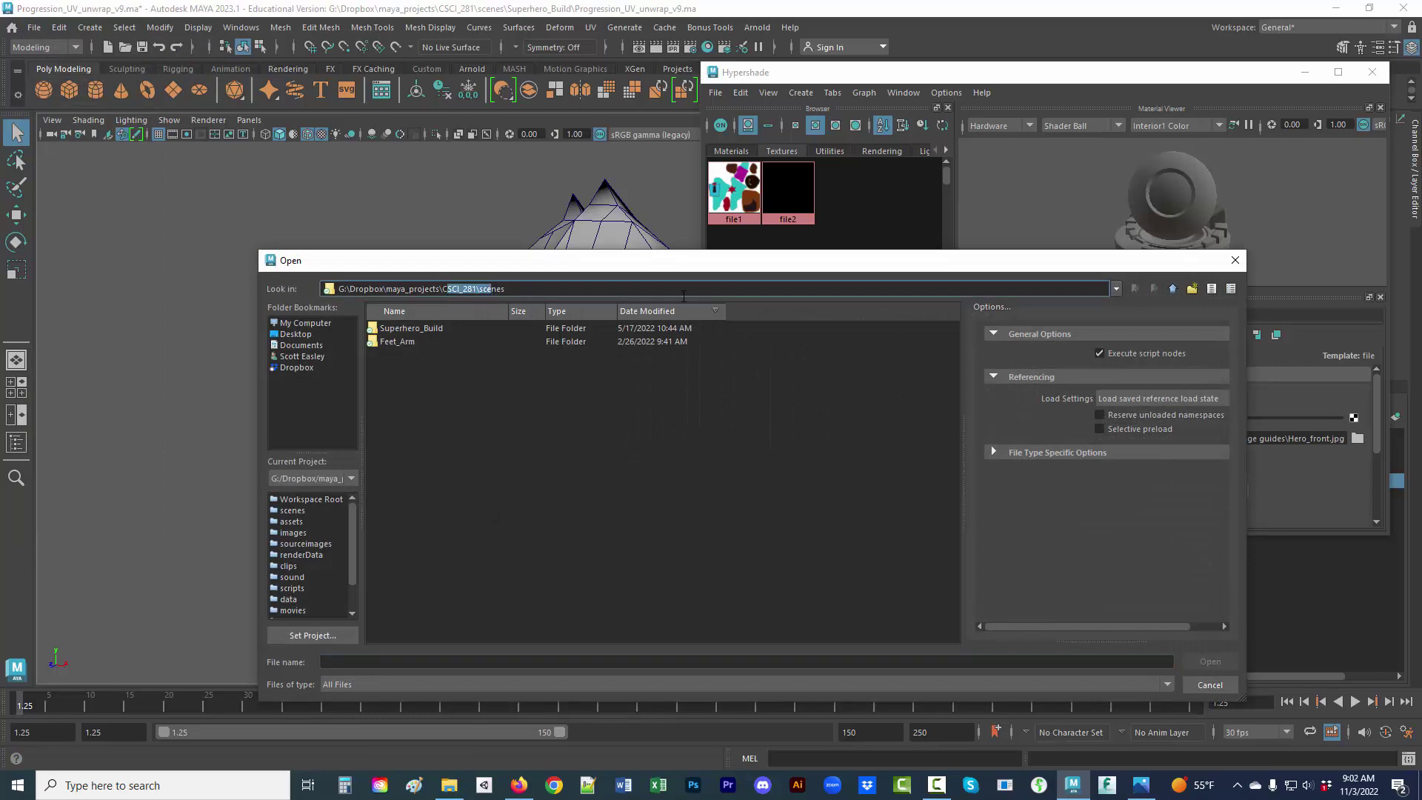
left_click(1235, 262)
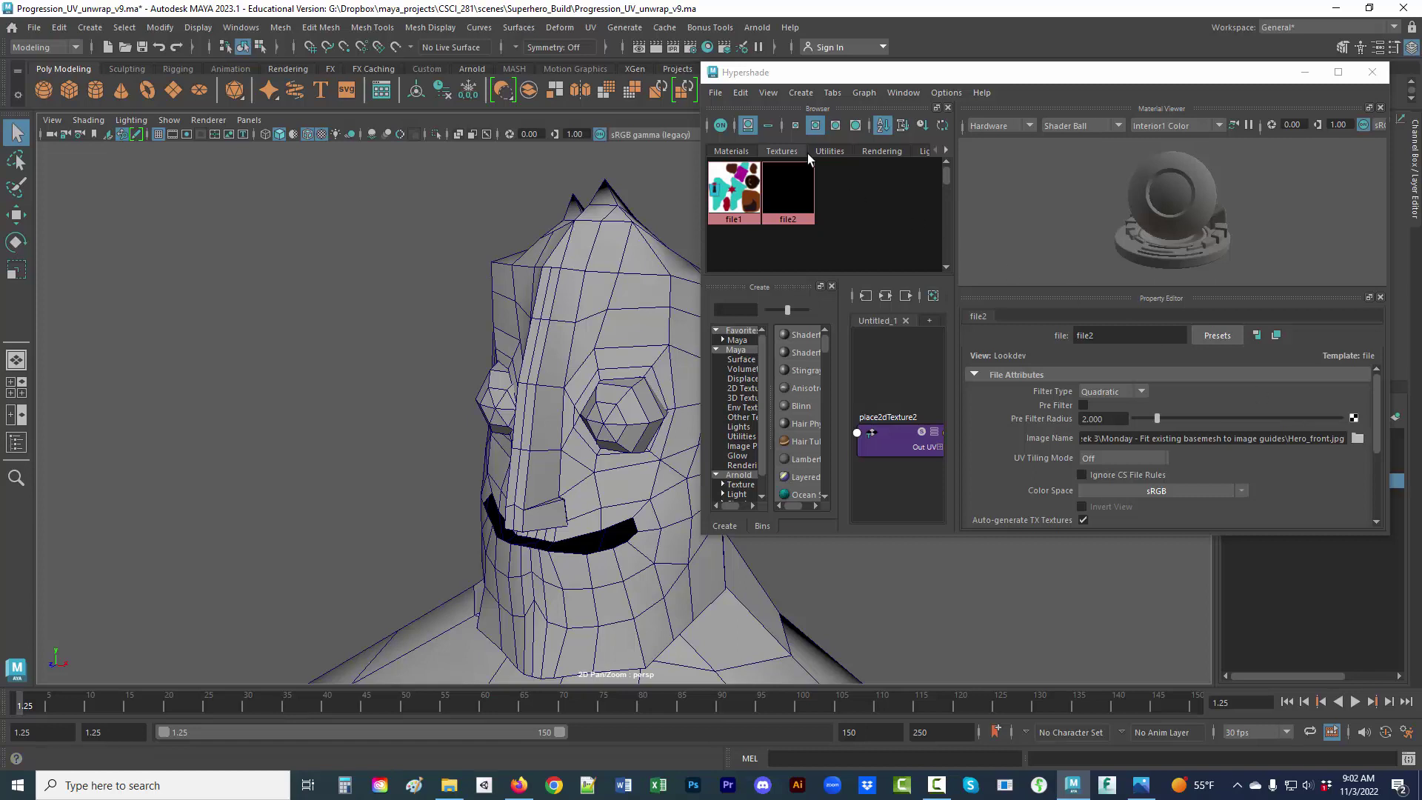
Step: Reassign Superhero_Texture.png from the project's scenes\Superhero_Build folder as the image of the file1 texture in Hypershade
left_click(743, 153)
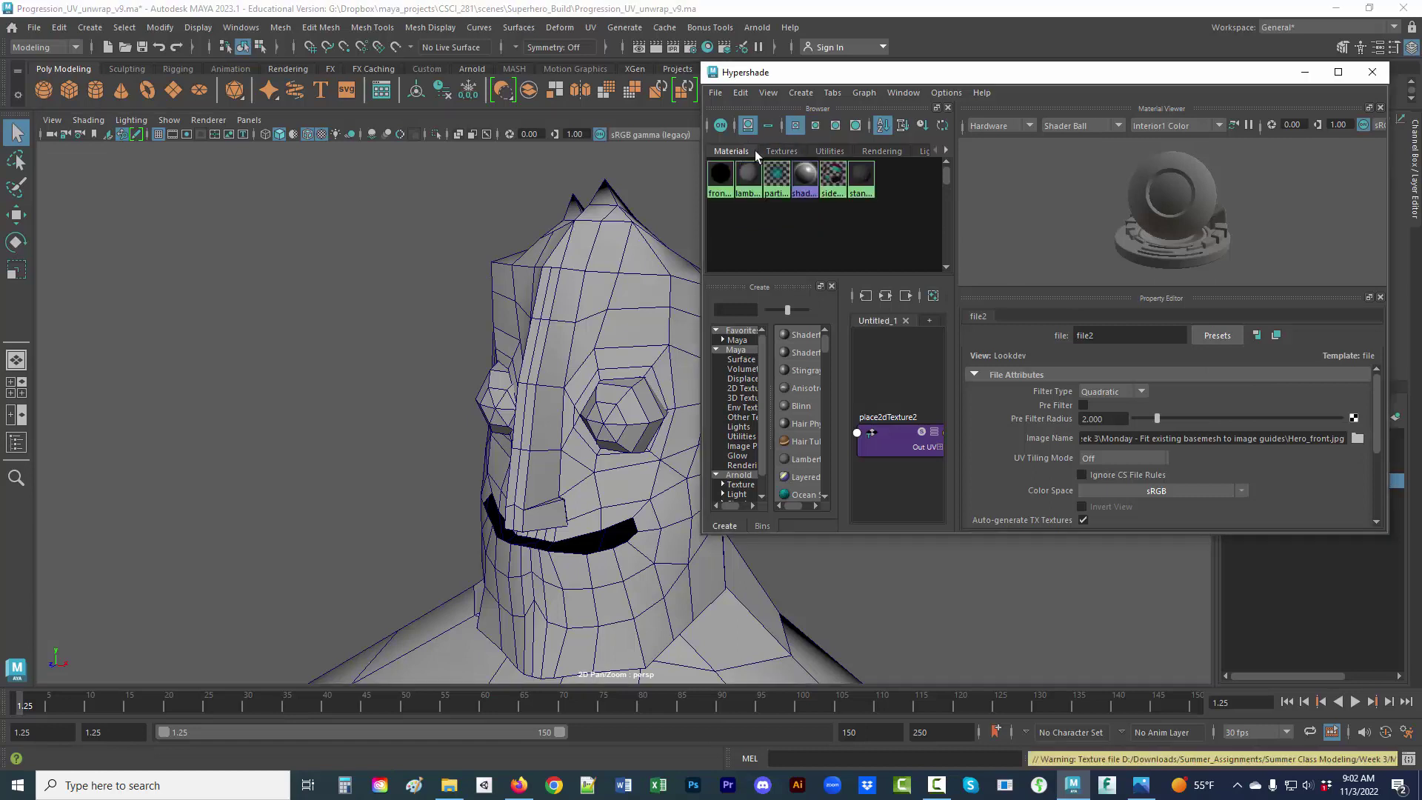
left_click(780, 151)
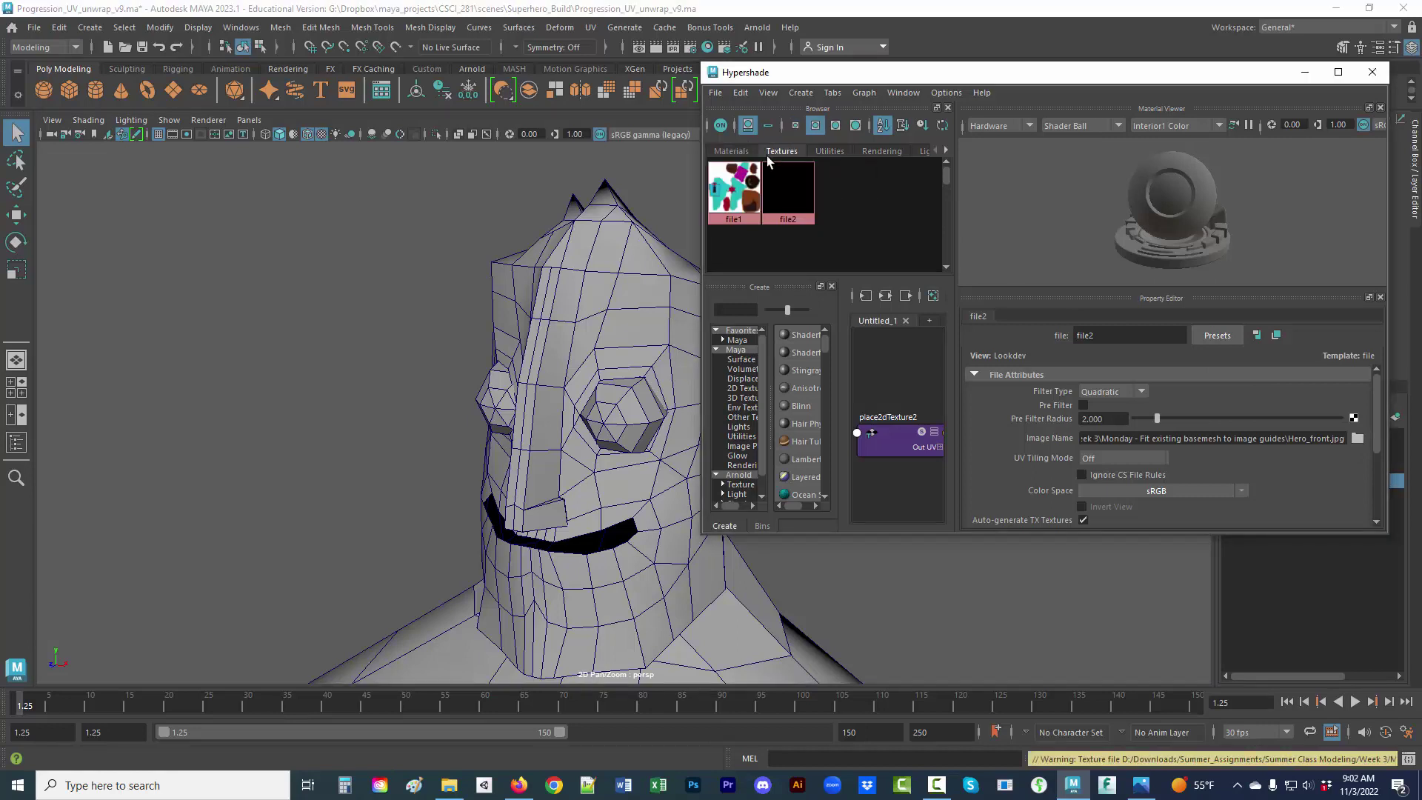
left_click(732, 190)
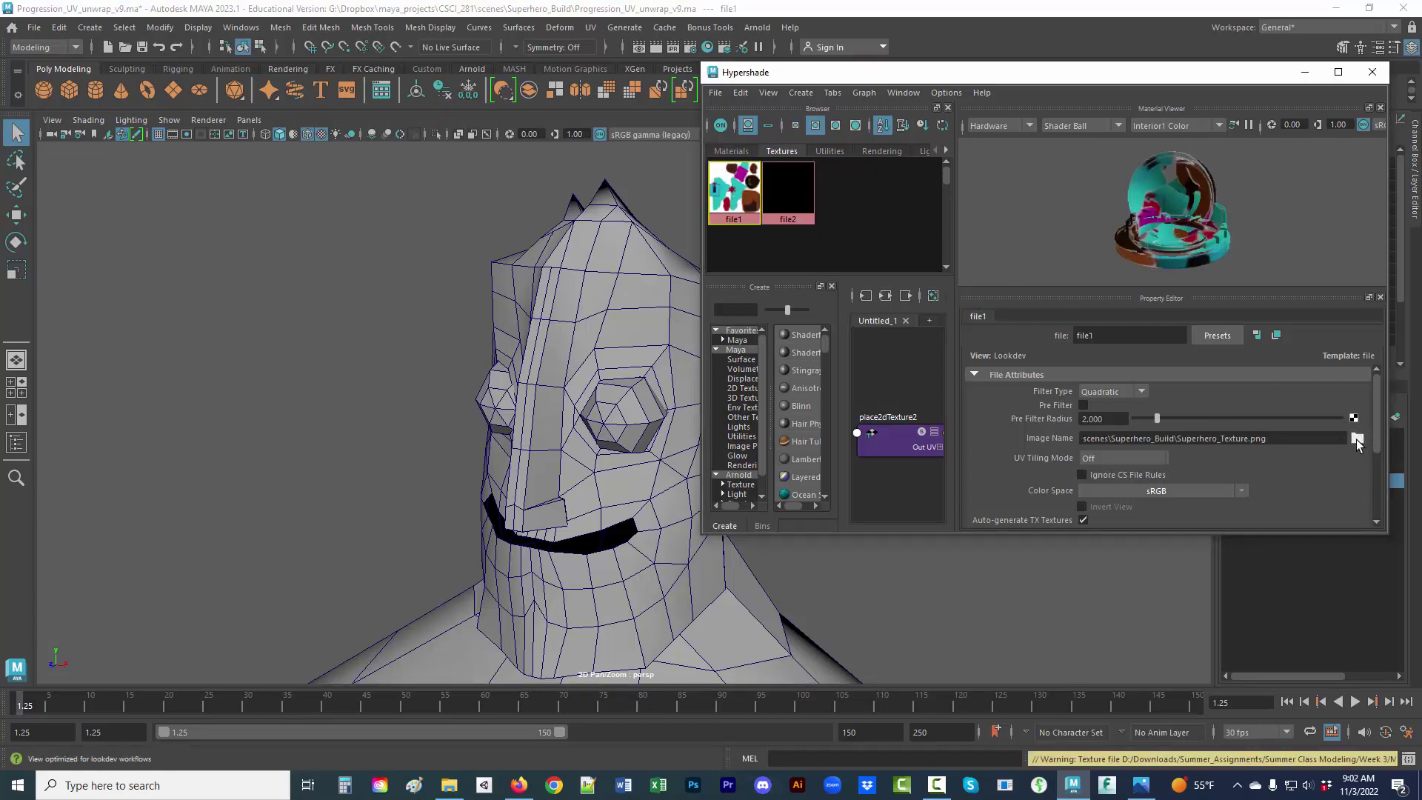
left_click(1357, 438)
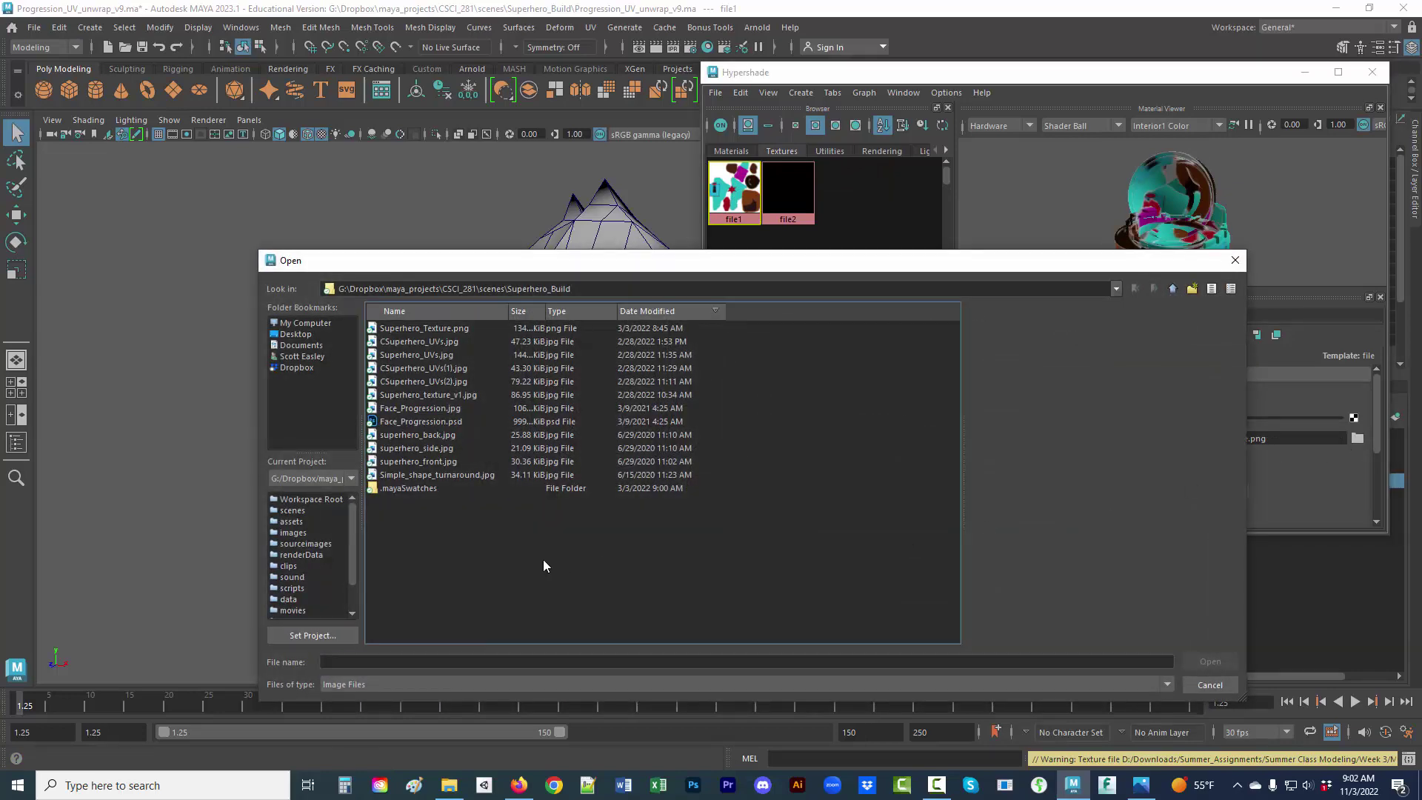
left_click(444, 329)
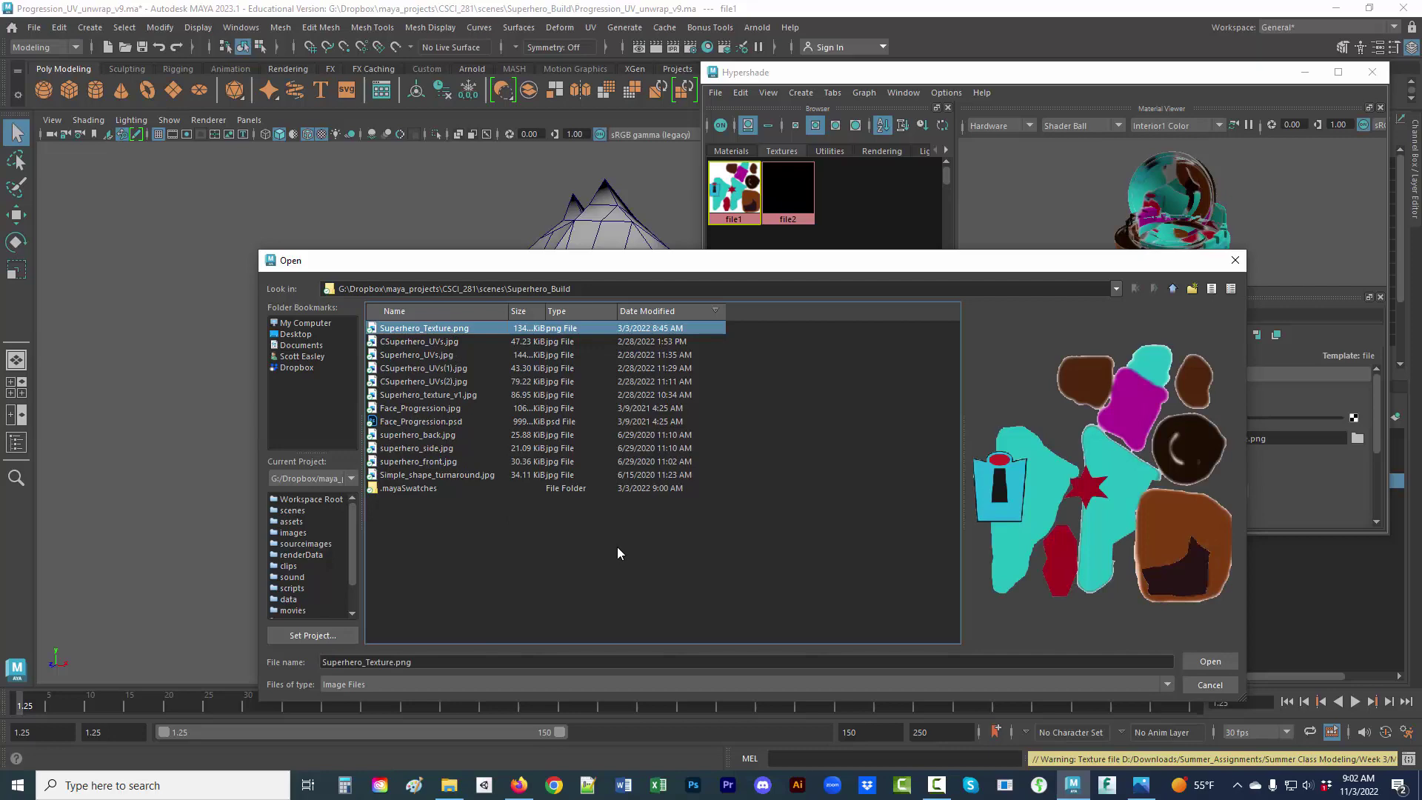
left_click(1203, 661)
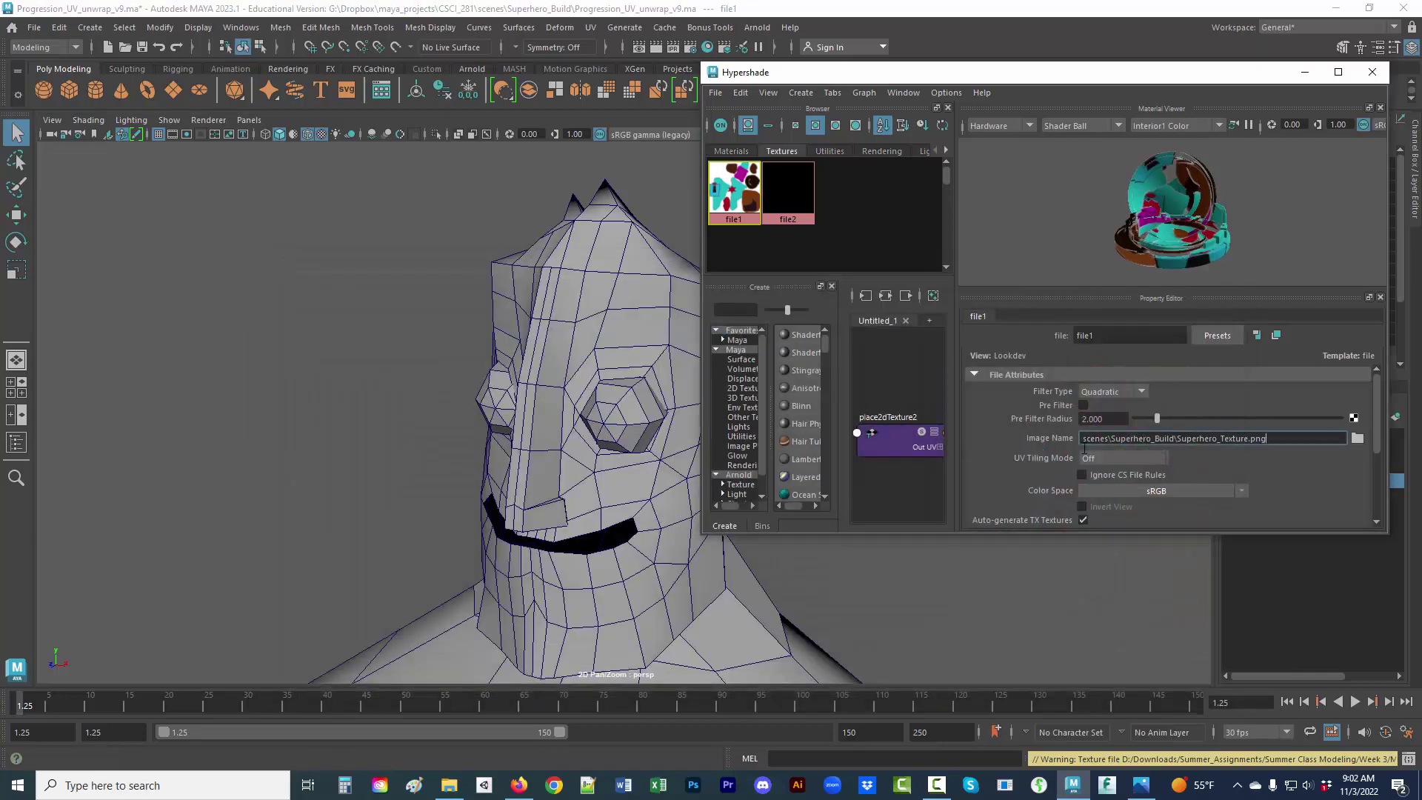
Step: Assign CSuperhero_UVs.jpg from the project's scenes\Superhero_Build folder to the file2 texture and check its image path
left_click(796, 189)
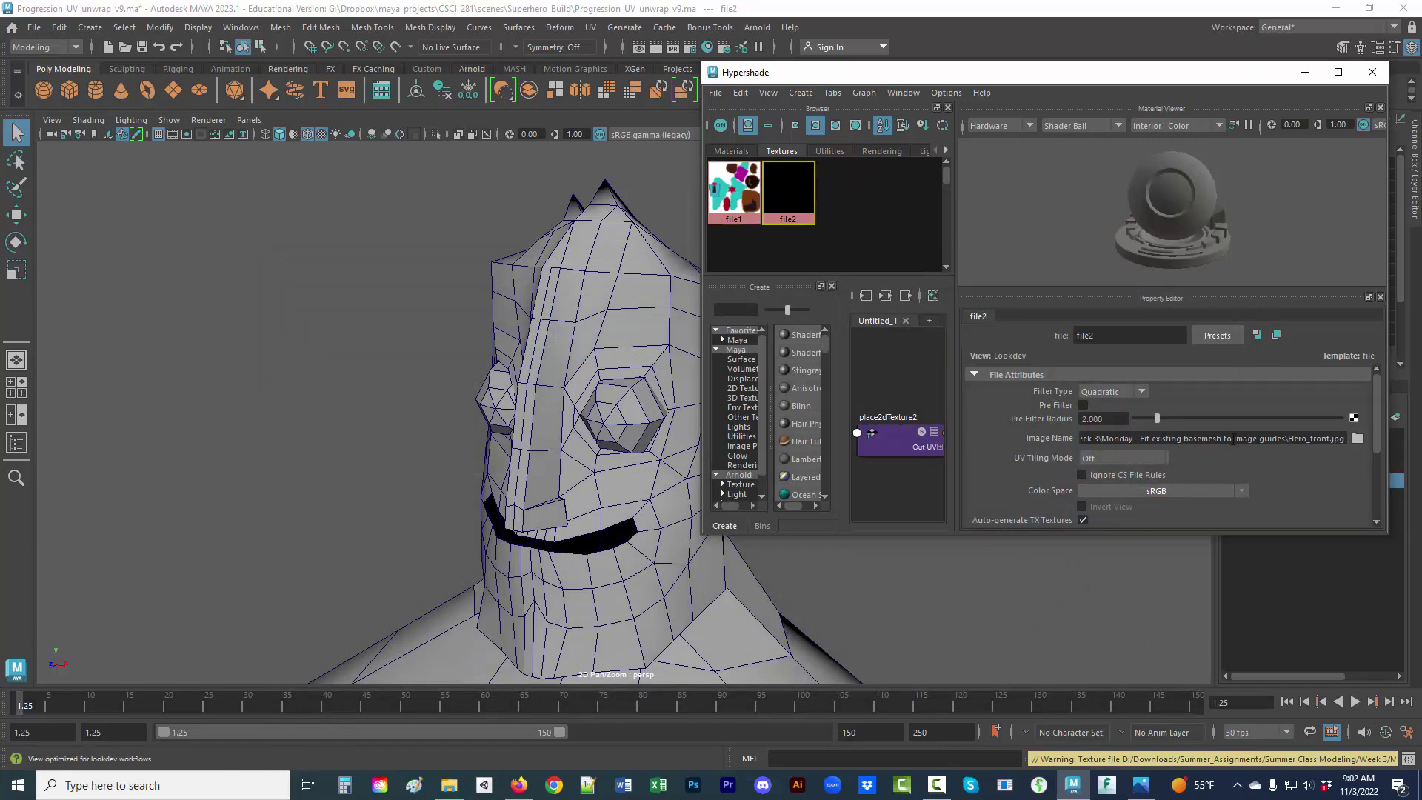
left_click(1358, 439)
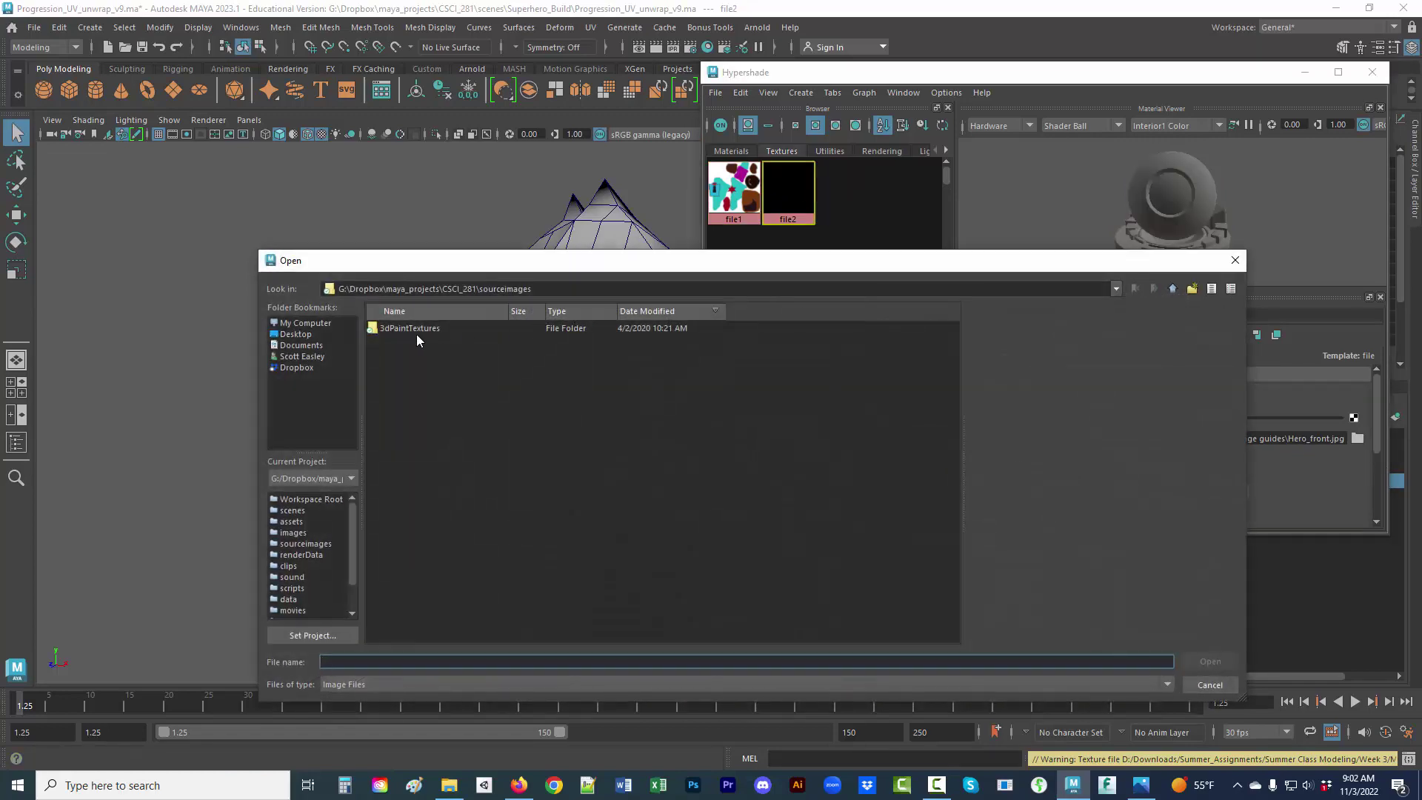
left_click(1173, 289)
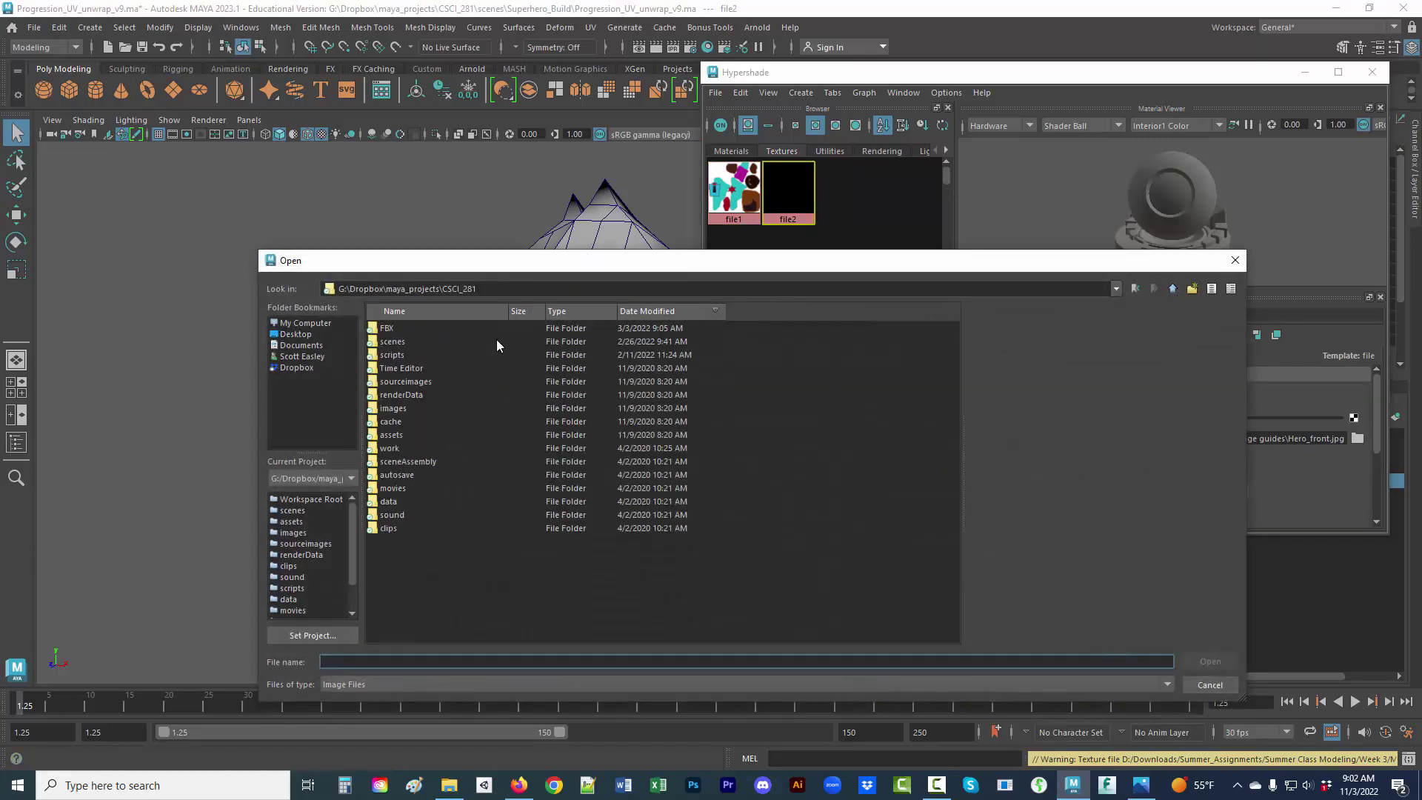
double_click(403, 343)
double_click(399, 329)
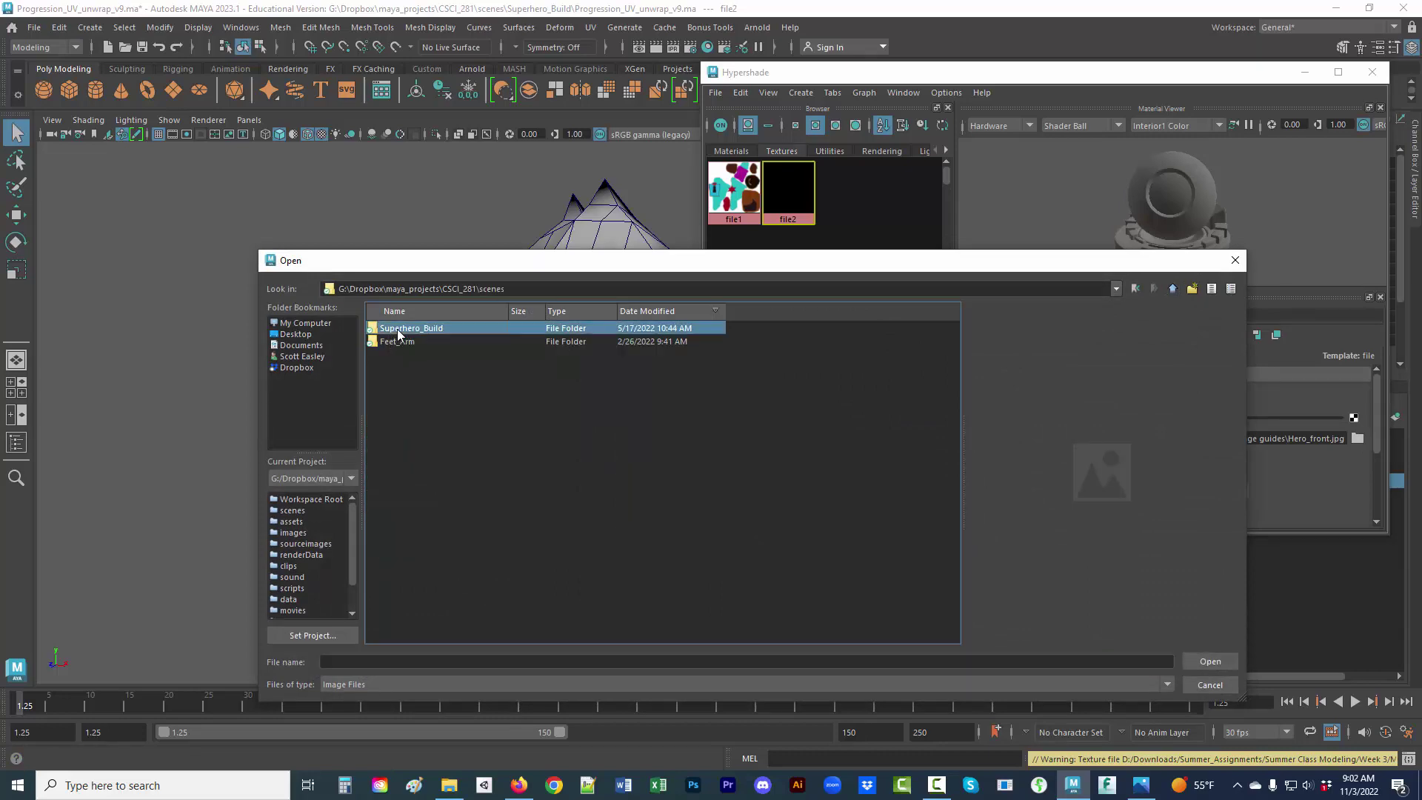
double_click(404, 340)
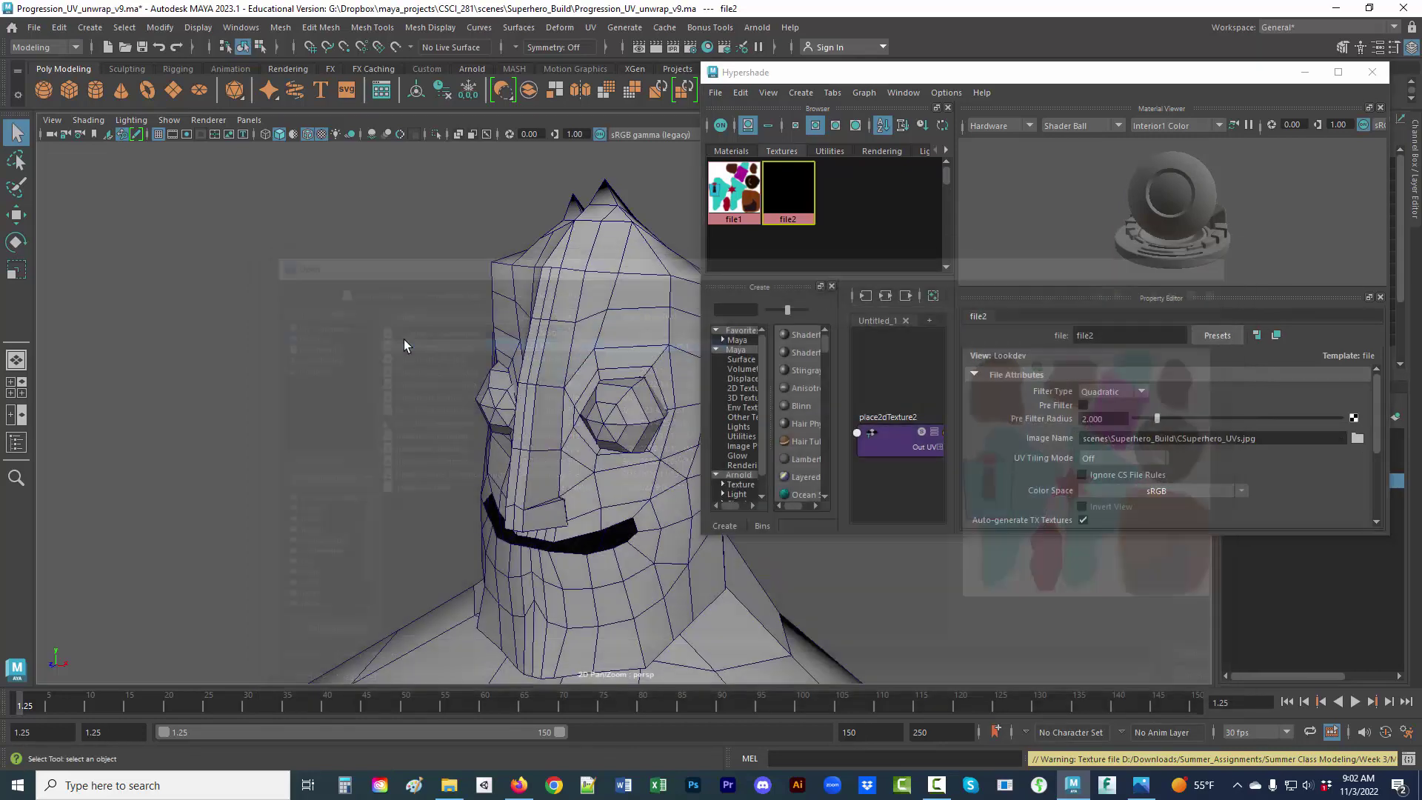
left_click_drag(1260, 439, 1086, 460)
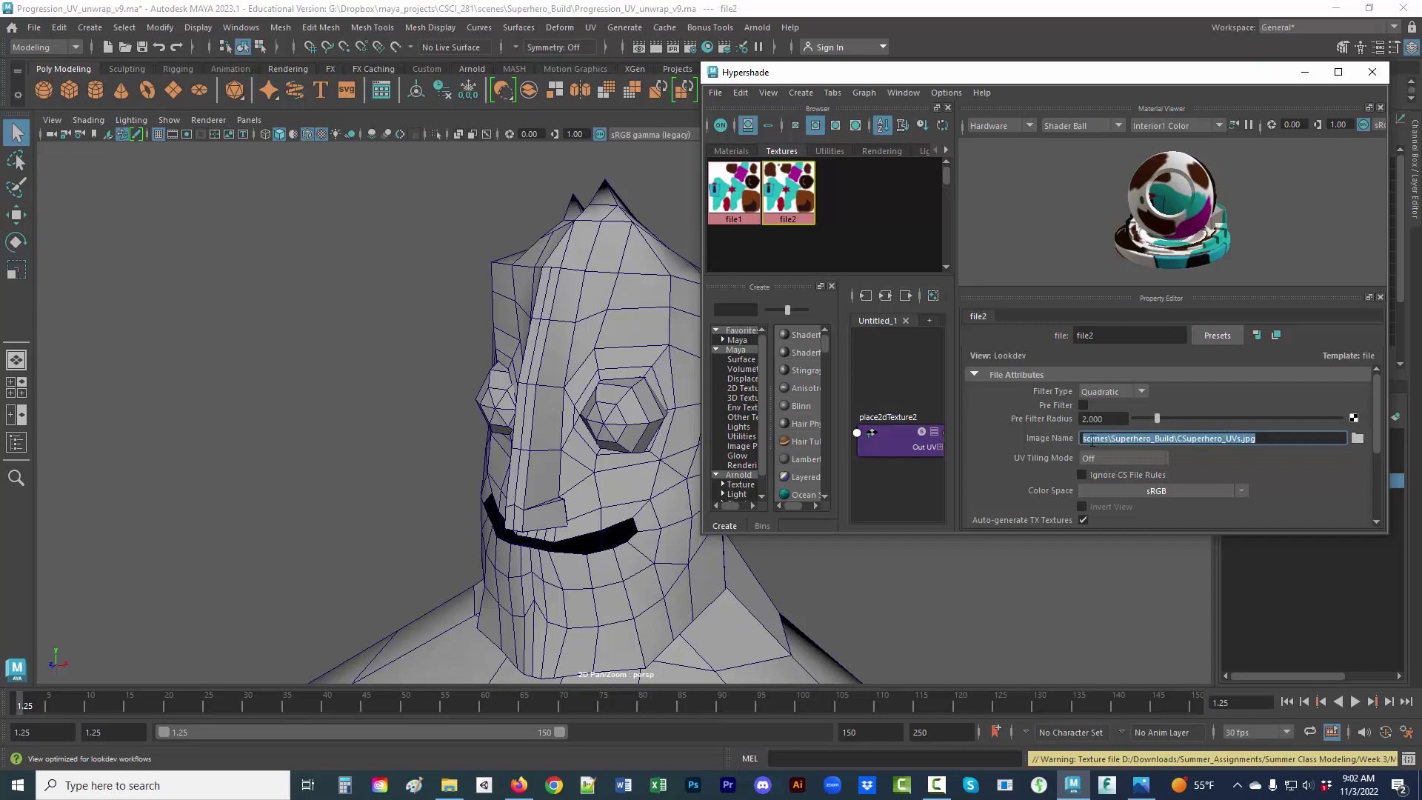
left_click(1276, 438)
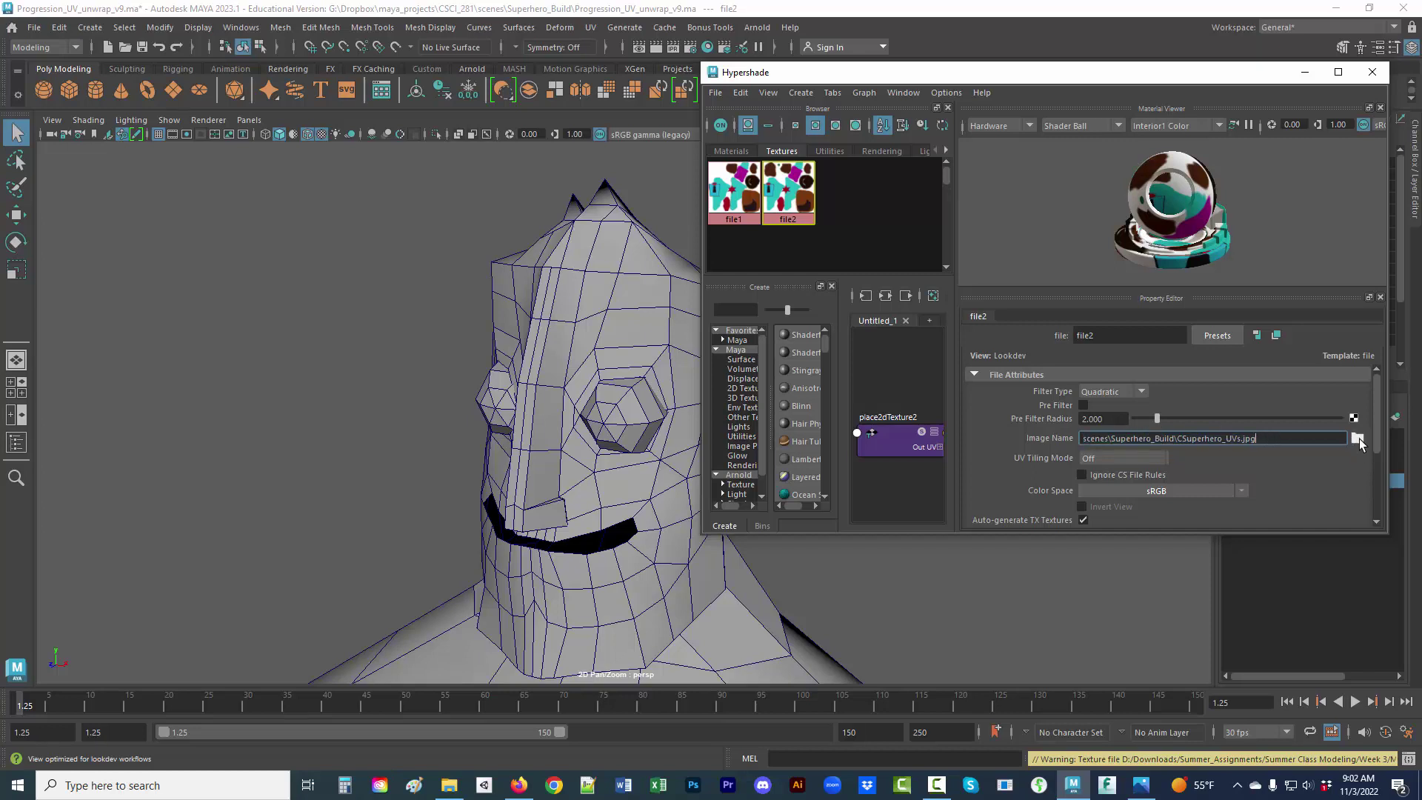
Step: Replace file2's image with Superhero_Texture.png from G:\Dropbox\maya_projects\CSCI_281\scenes\Superhero_Build, keeping CSCI_281 as the current project
left_click(1358, 438)
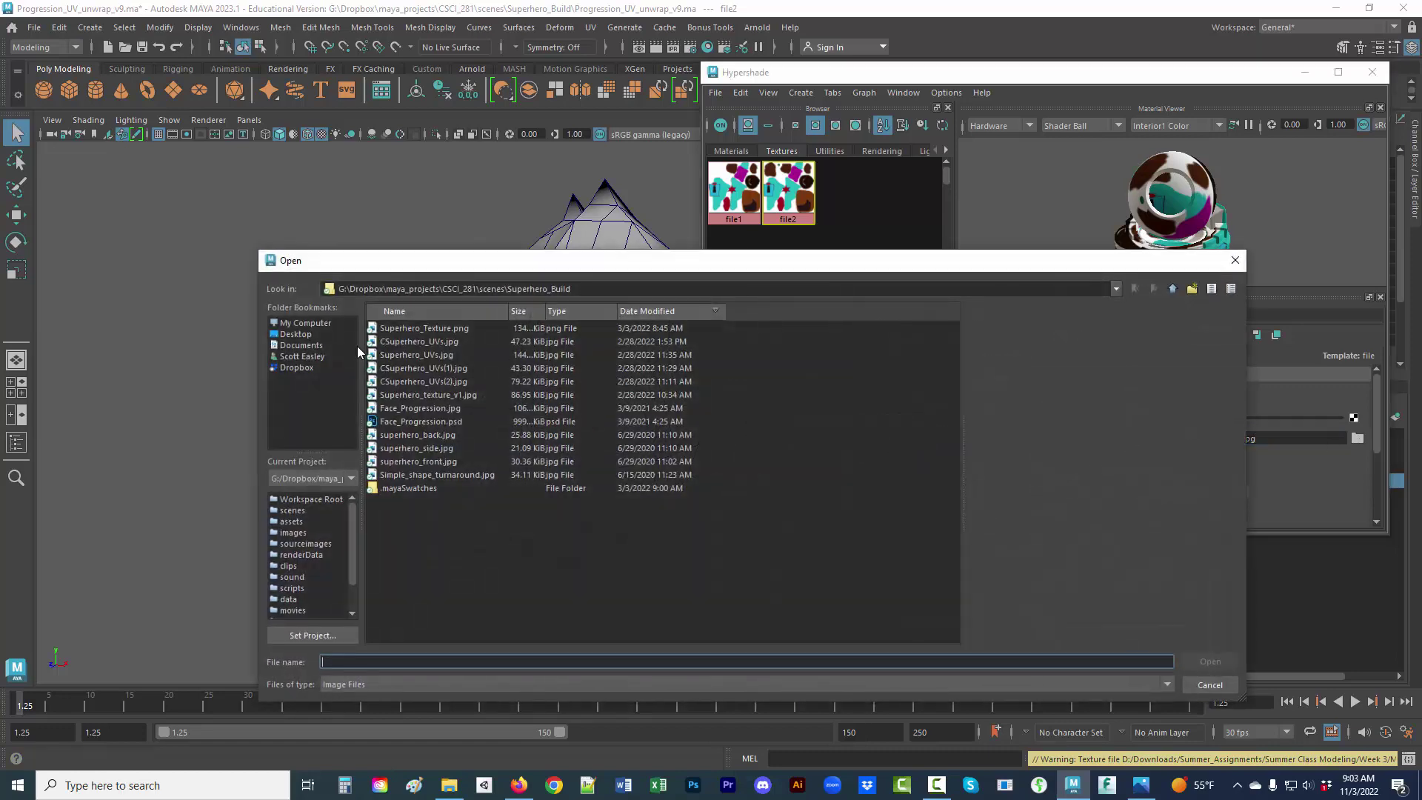
left_click(351, 480)
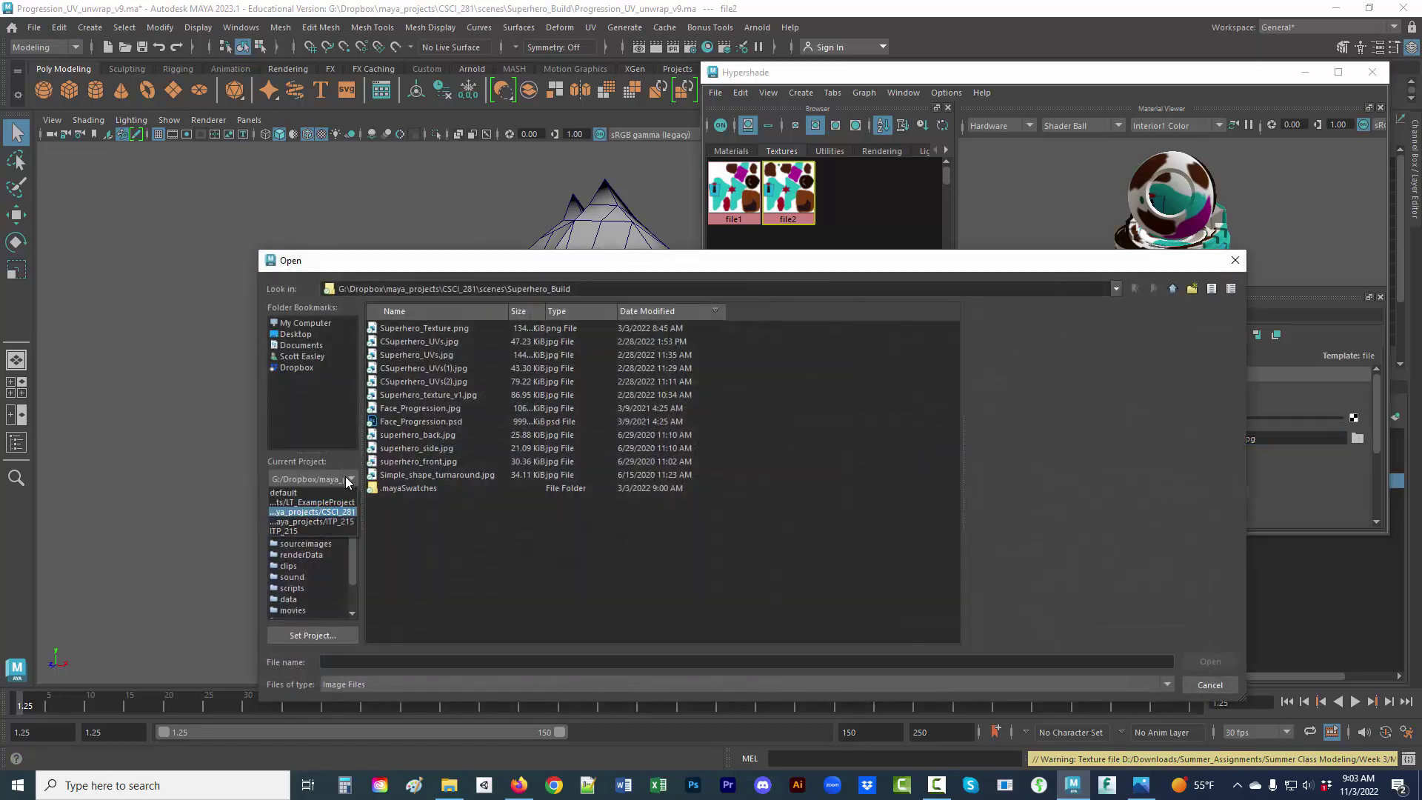
left_click(309, 512)
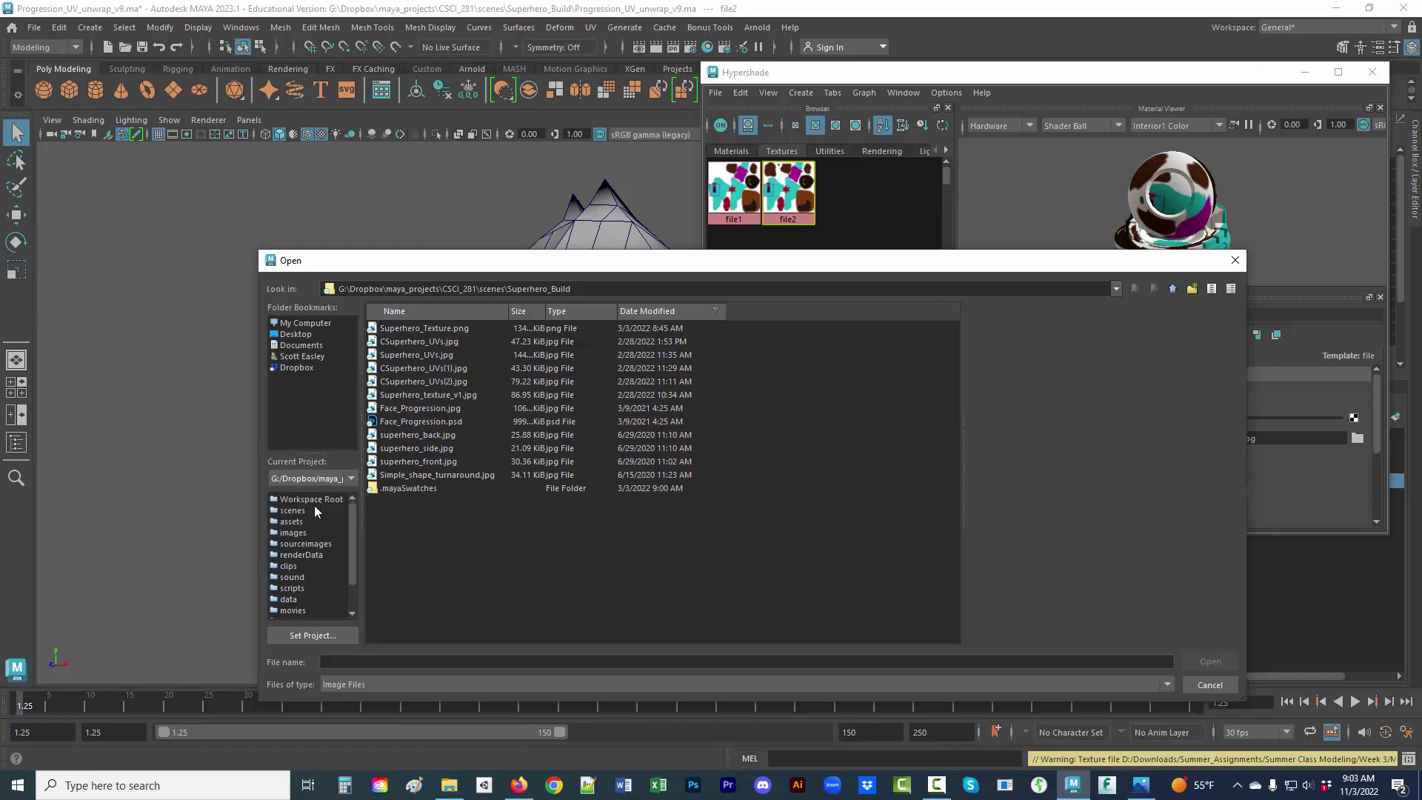
left_click(294, 368)
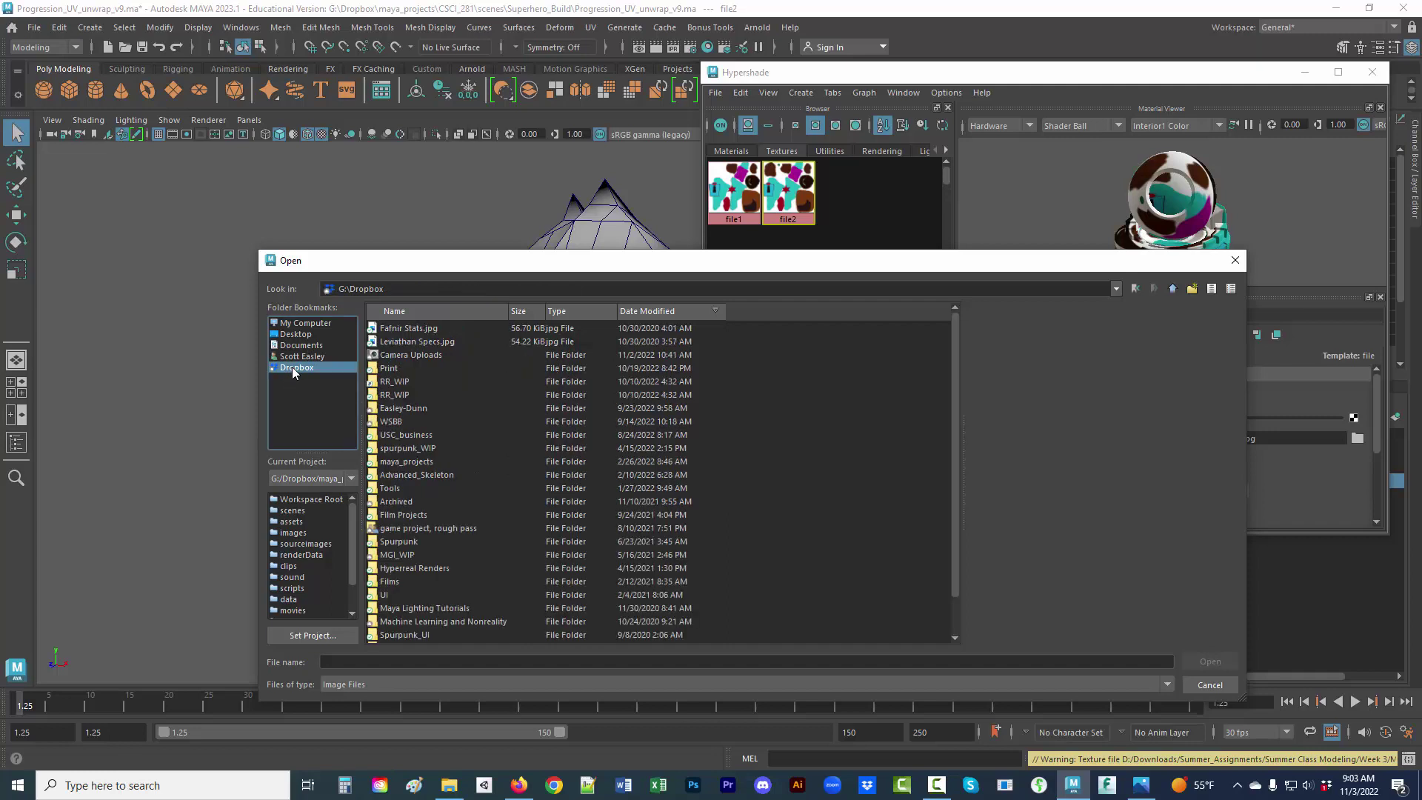
double_click(407, 461)
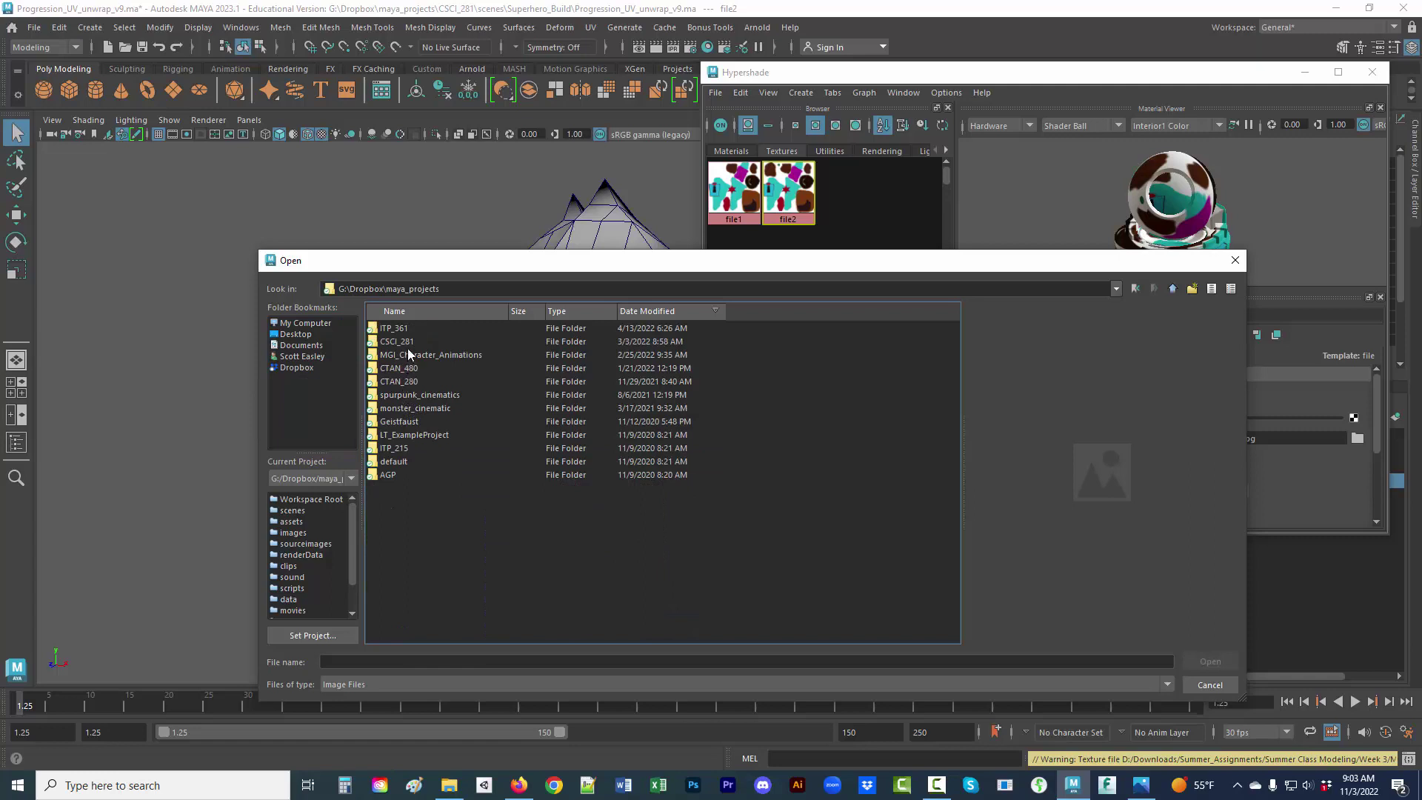
double_click(411, 340)
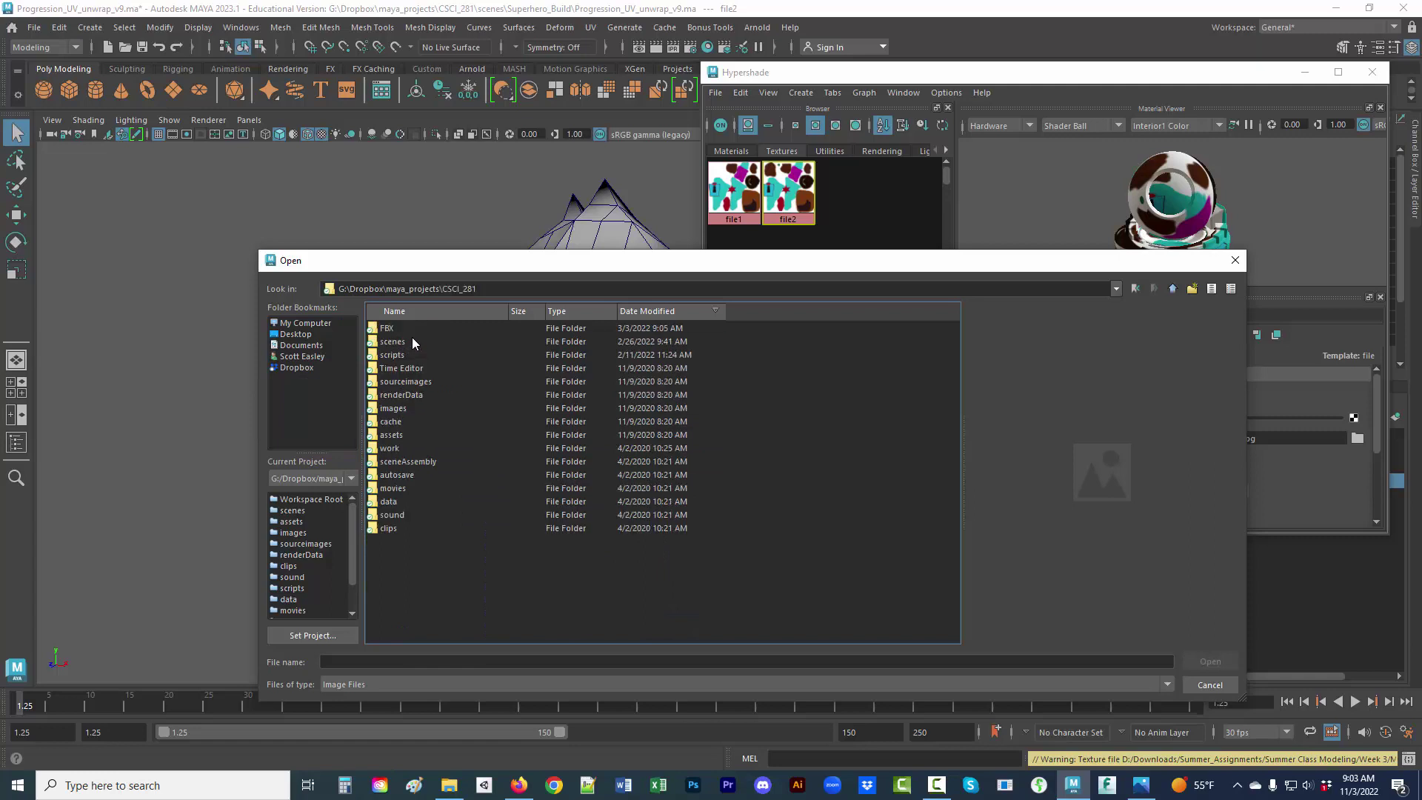
double_click(406, 341)
double_click(402, 329)
left_click(403, 328)
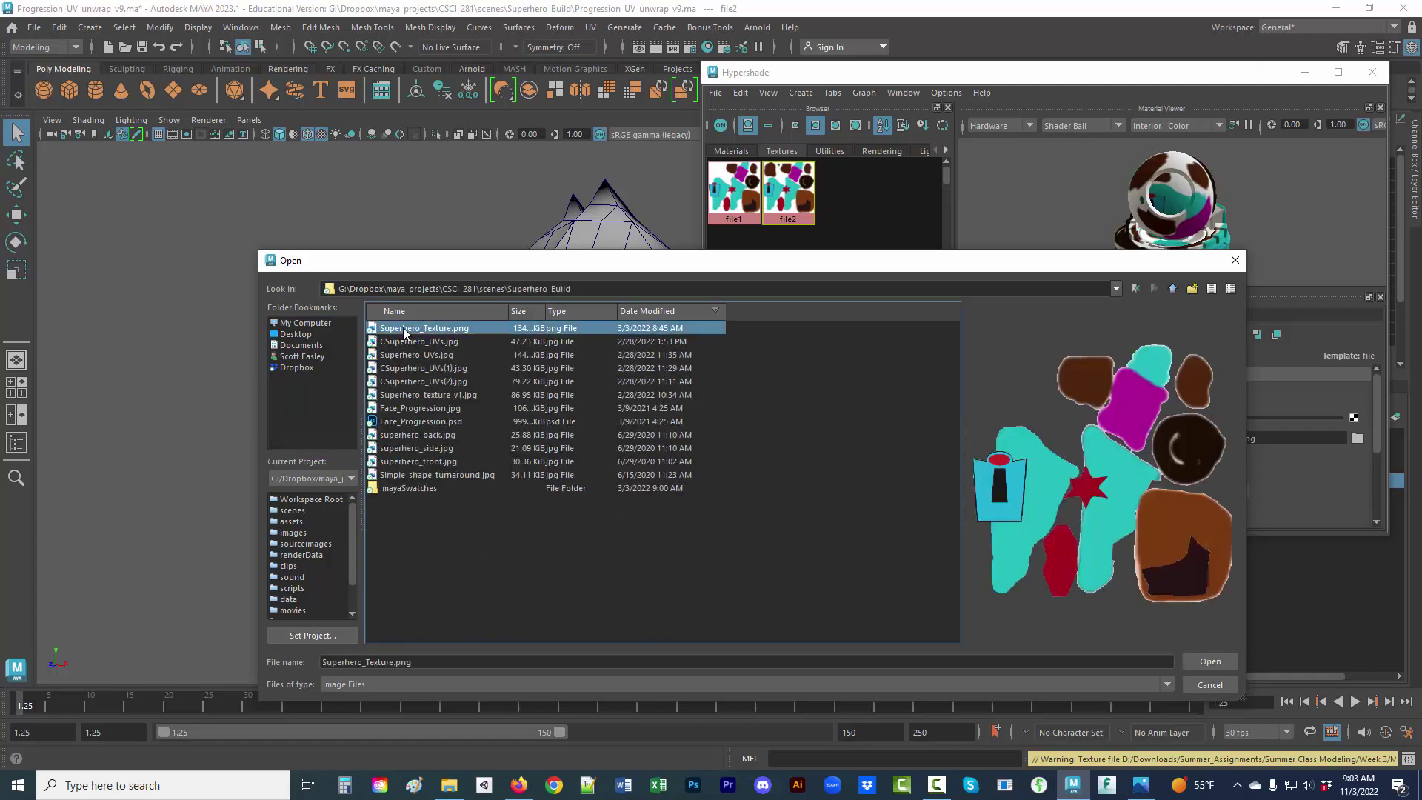
left_click(1206, 661)
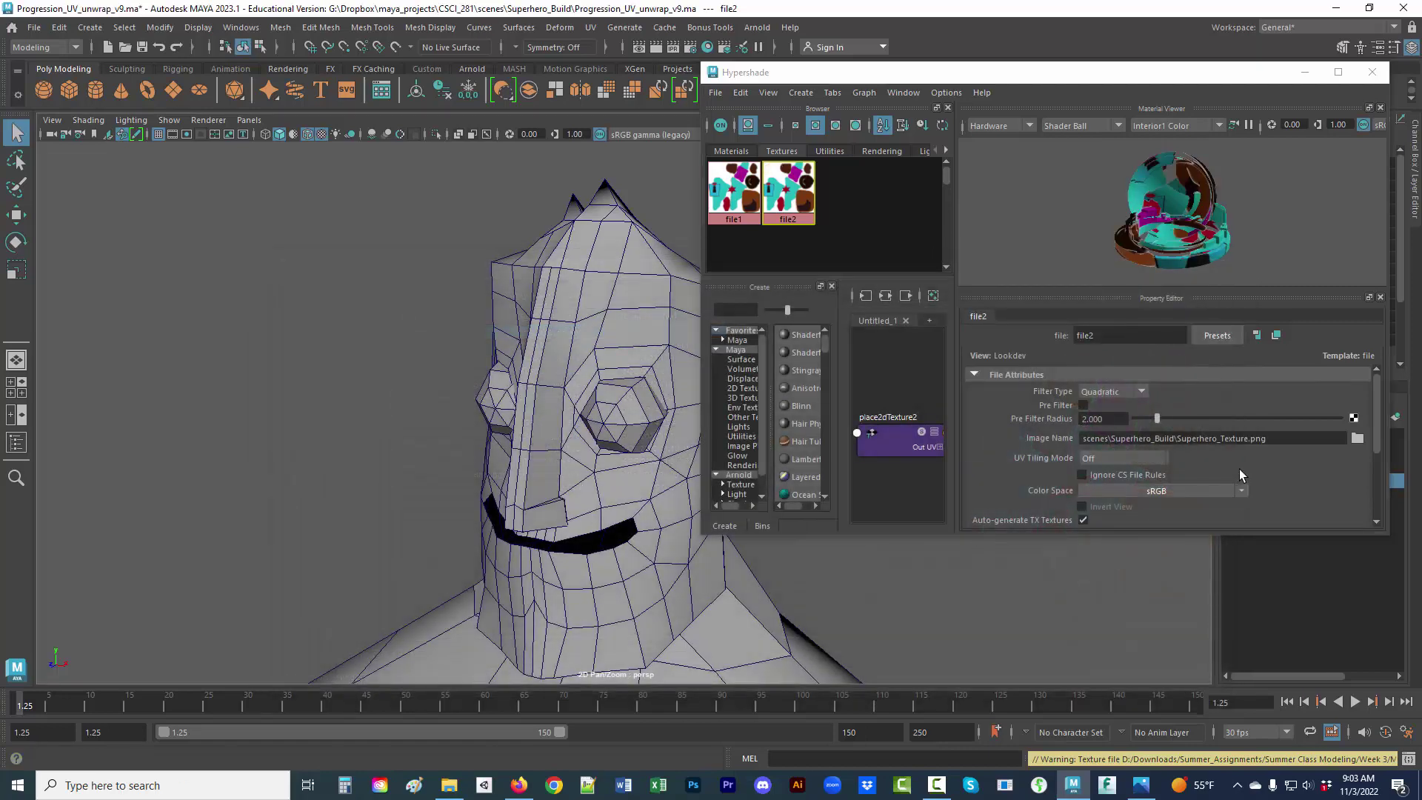
Step: Examine the full image path of the file2 texture, highlighting it as a path relative to the project folder
left_click_drag(1271, 438, 1067, 439)
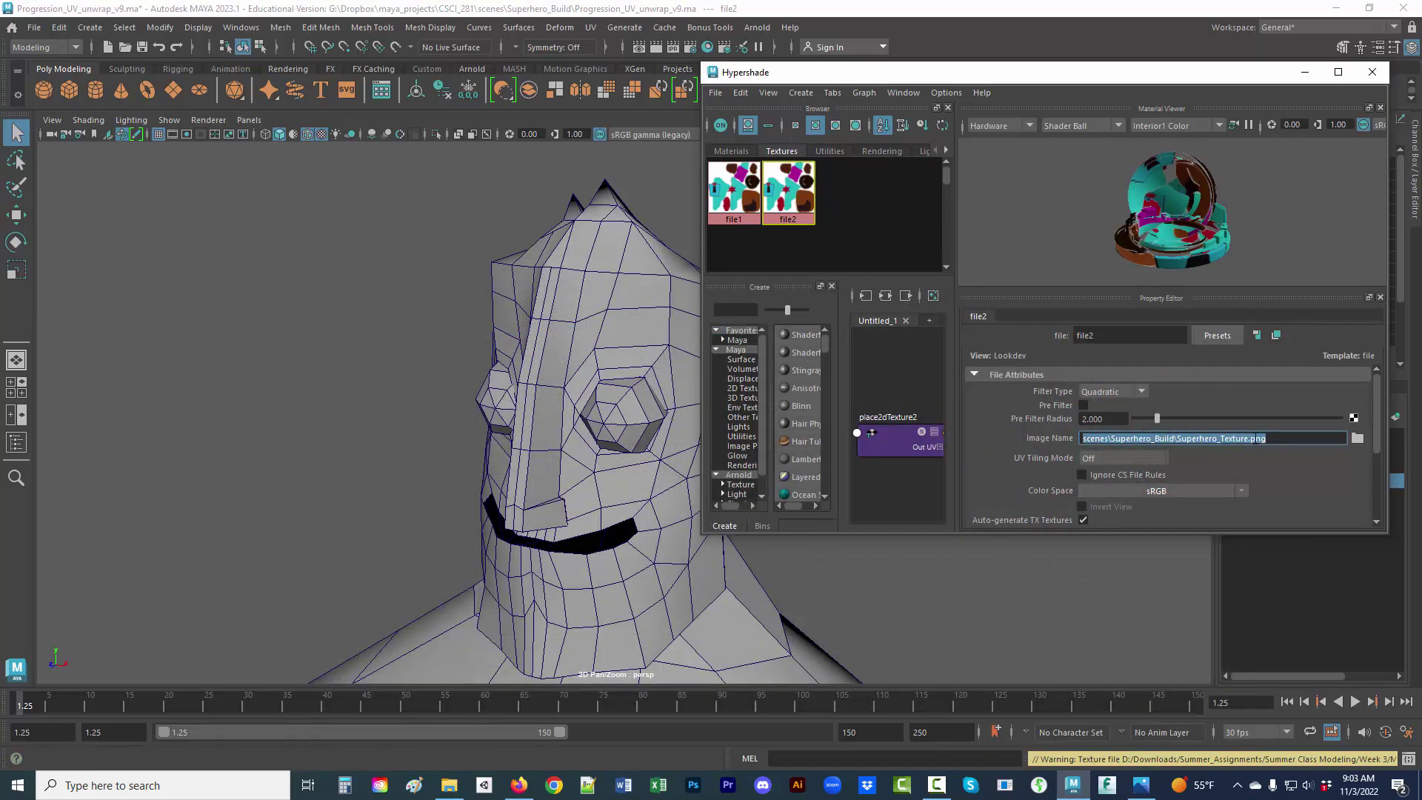
left_click_drag(1251, 439, 1045, 442)
left_click_drag(1268, 438, 1060, 437)
left_click(1267, 439)
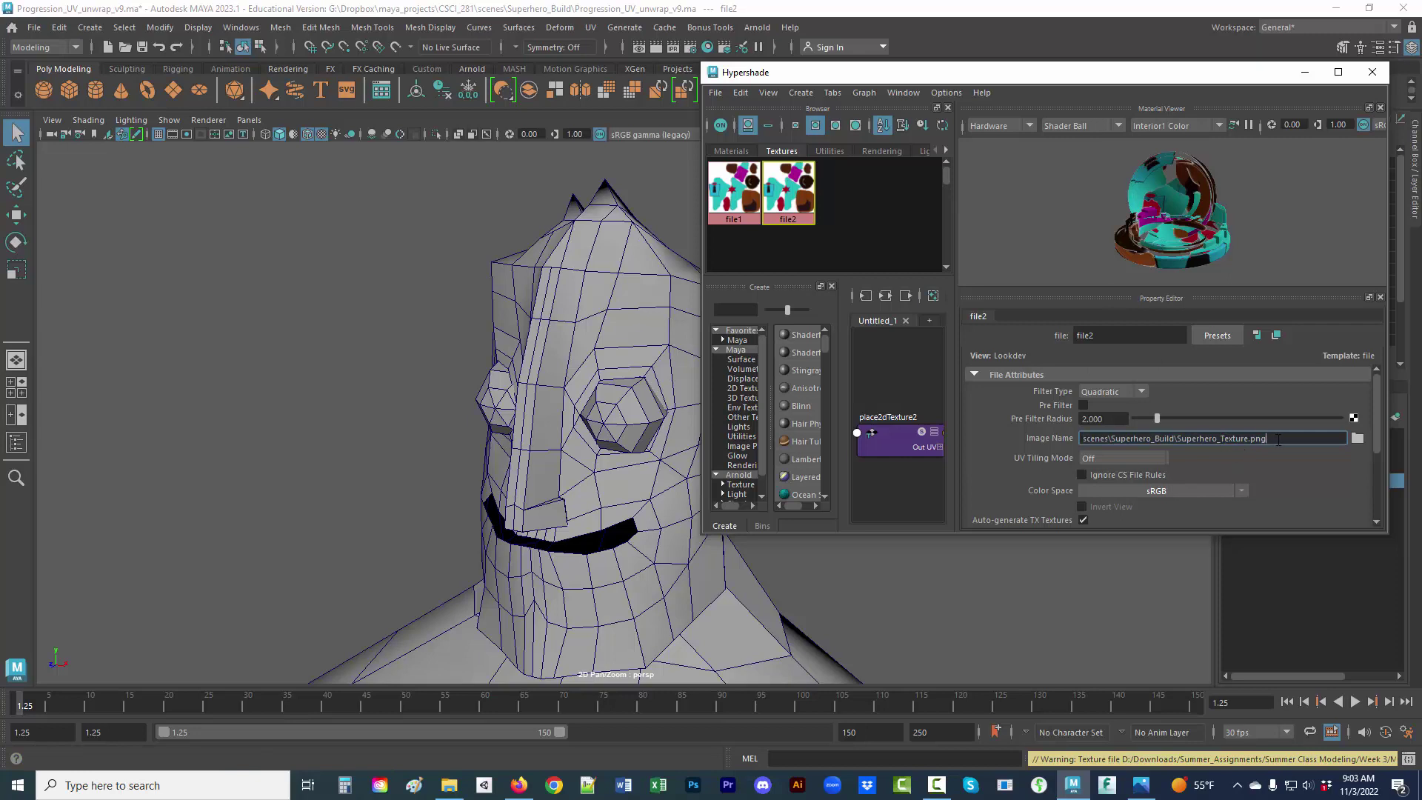
left_click_drag(1266, 438, 1062, 437)
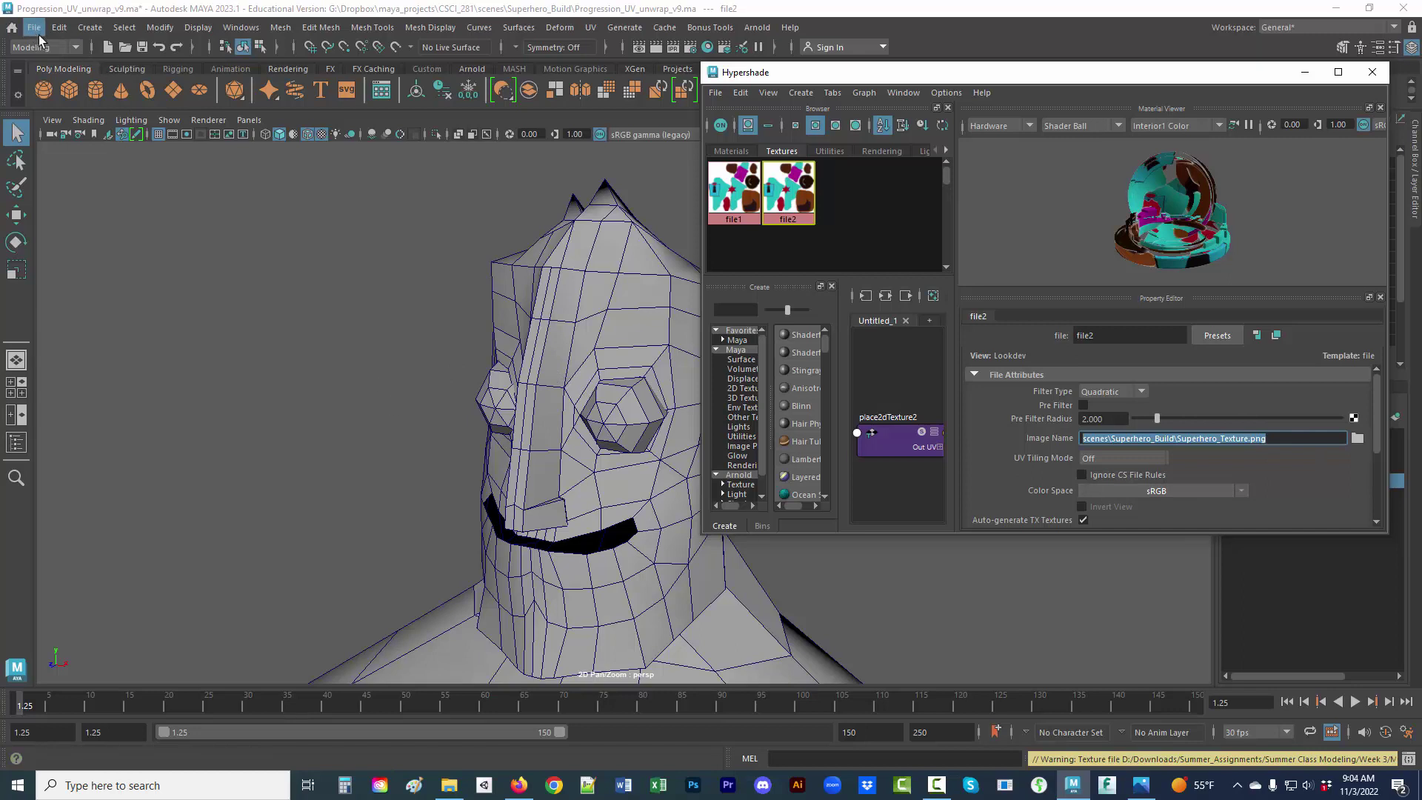
left_click(1272, 440)
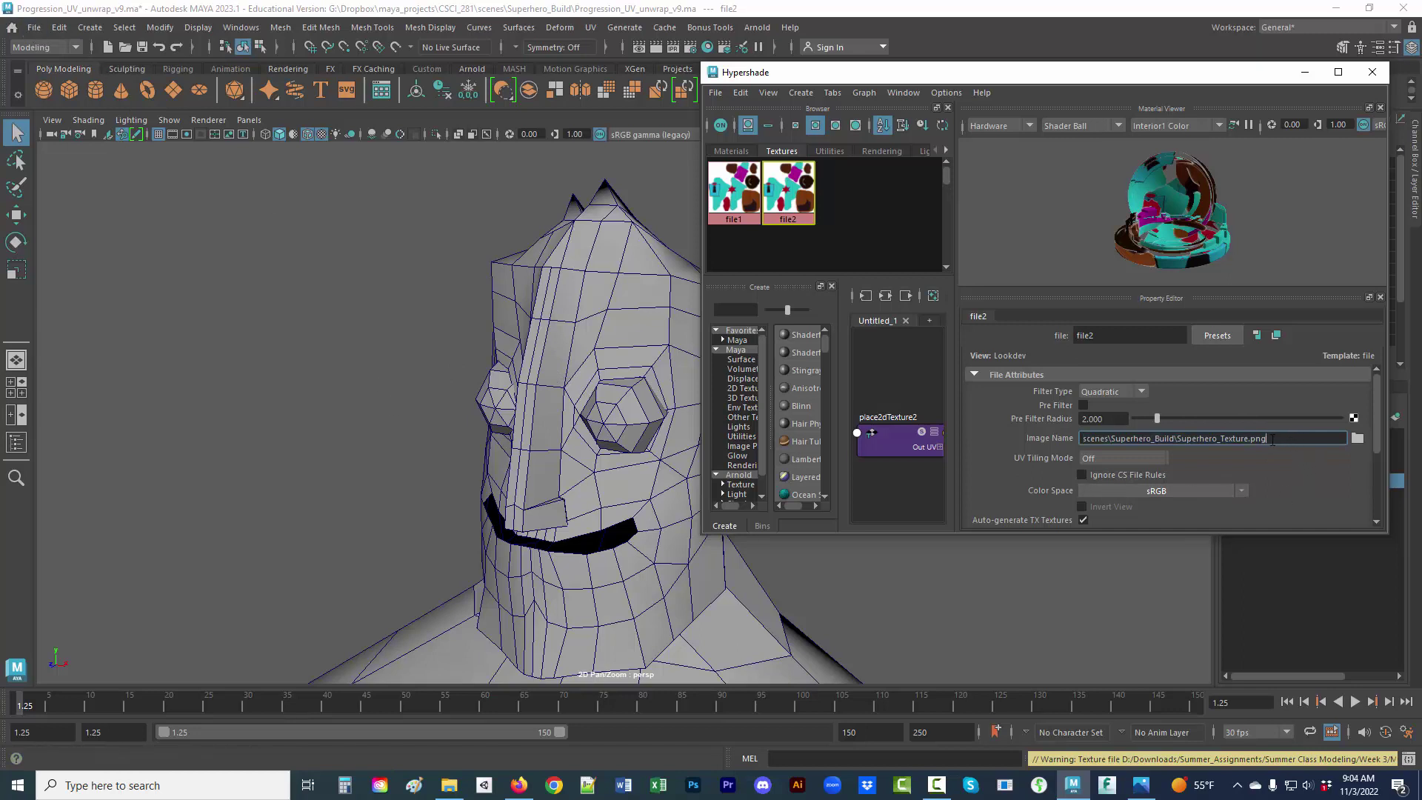
left_click_drag(1272, 440, 1072, 436)
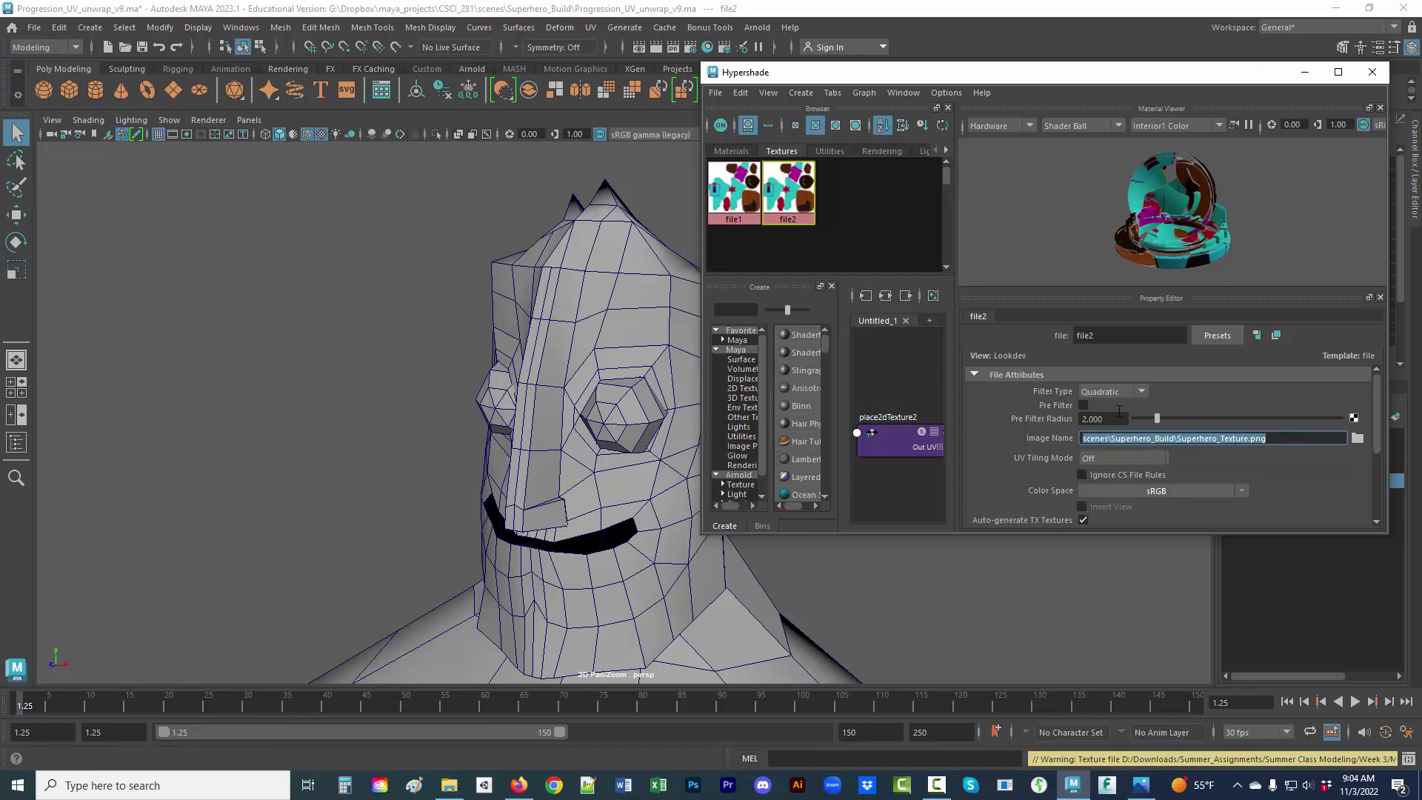
Step: Display the scene's materials in Hypershade and run Optimize Scene Size on the current scene to remove unused items
left_click(731, 151)
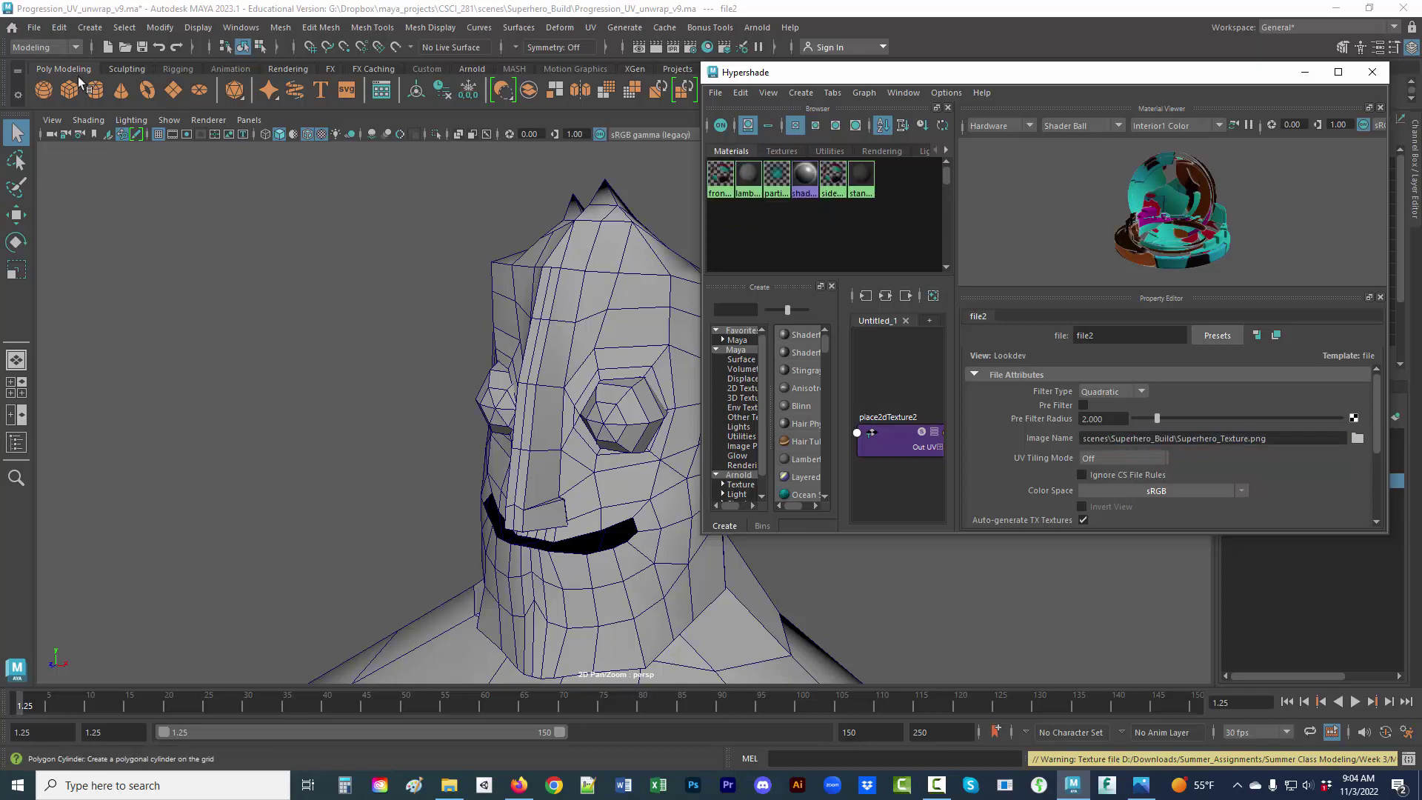
left_click(36, 29)
left_click(89, 169)
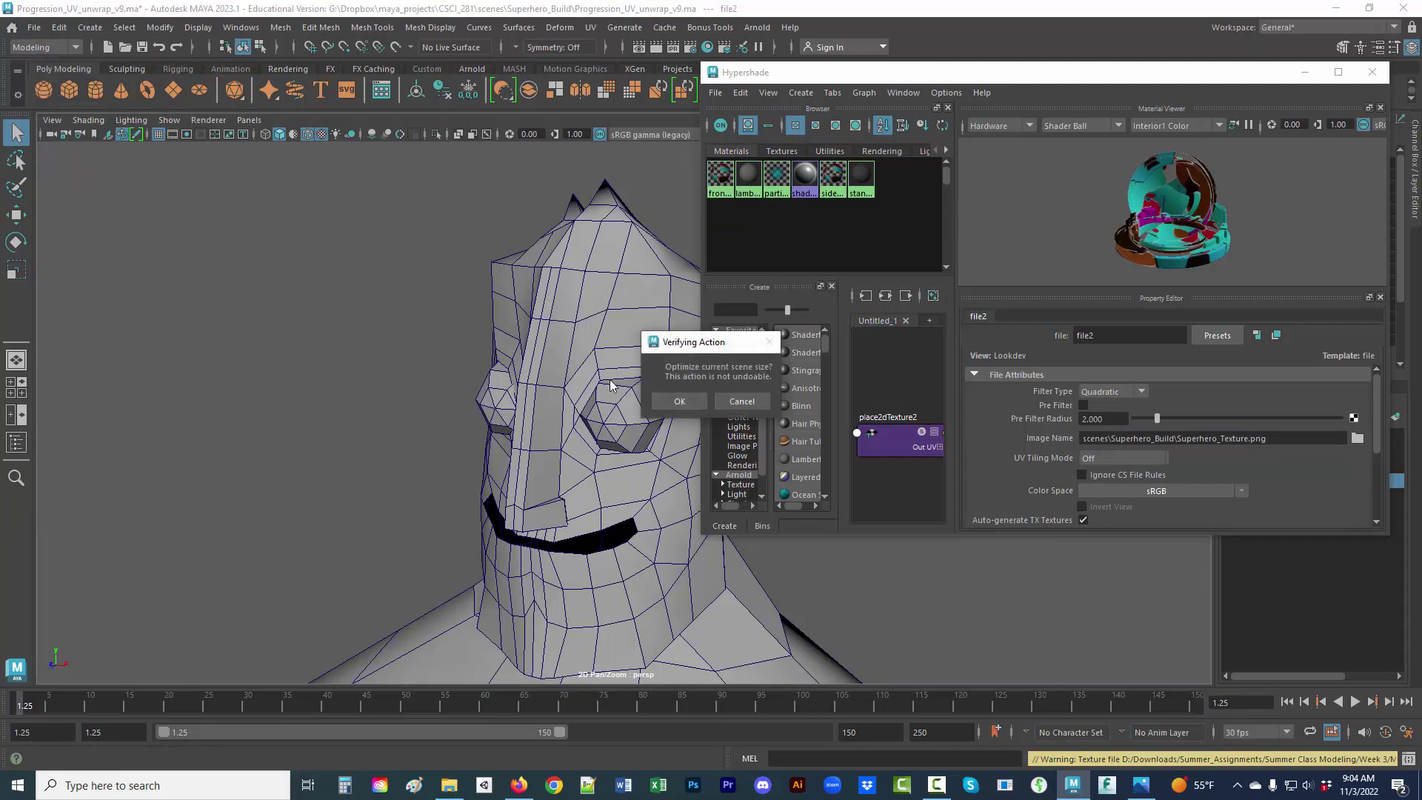
left_click(678, 401)
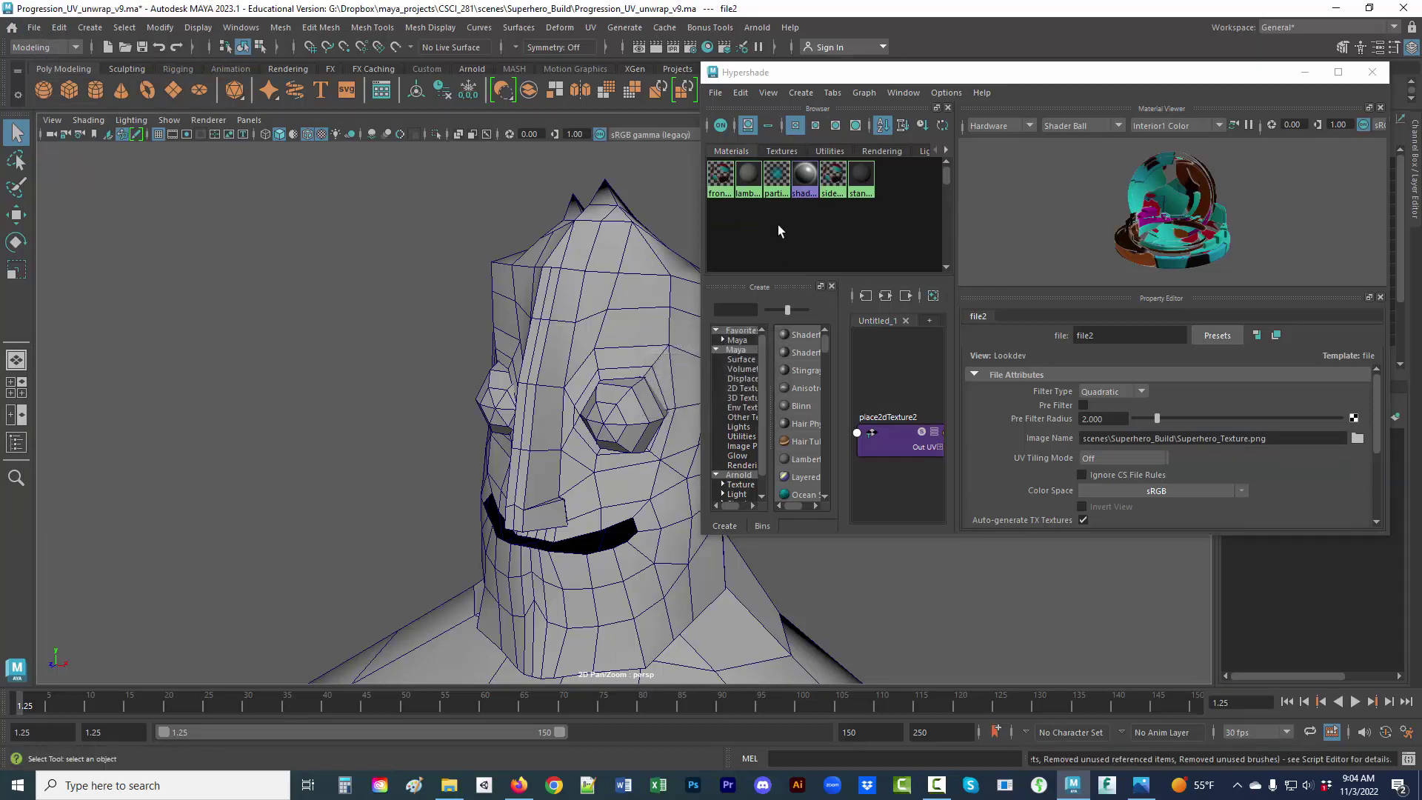
Step: Return to the scene's textures in Hypershade and check the file1 and file2 nodes
left_click(778, 151)
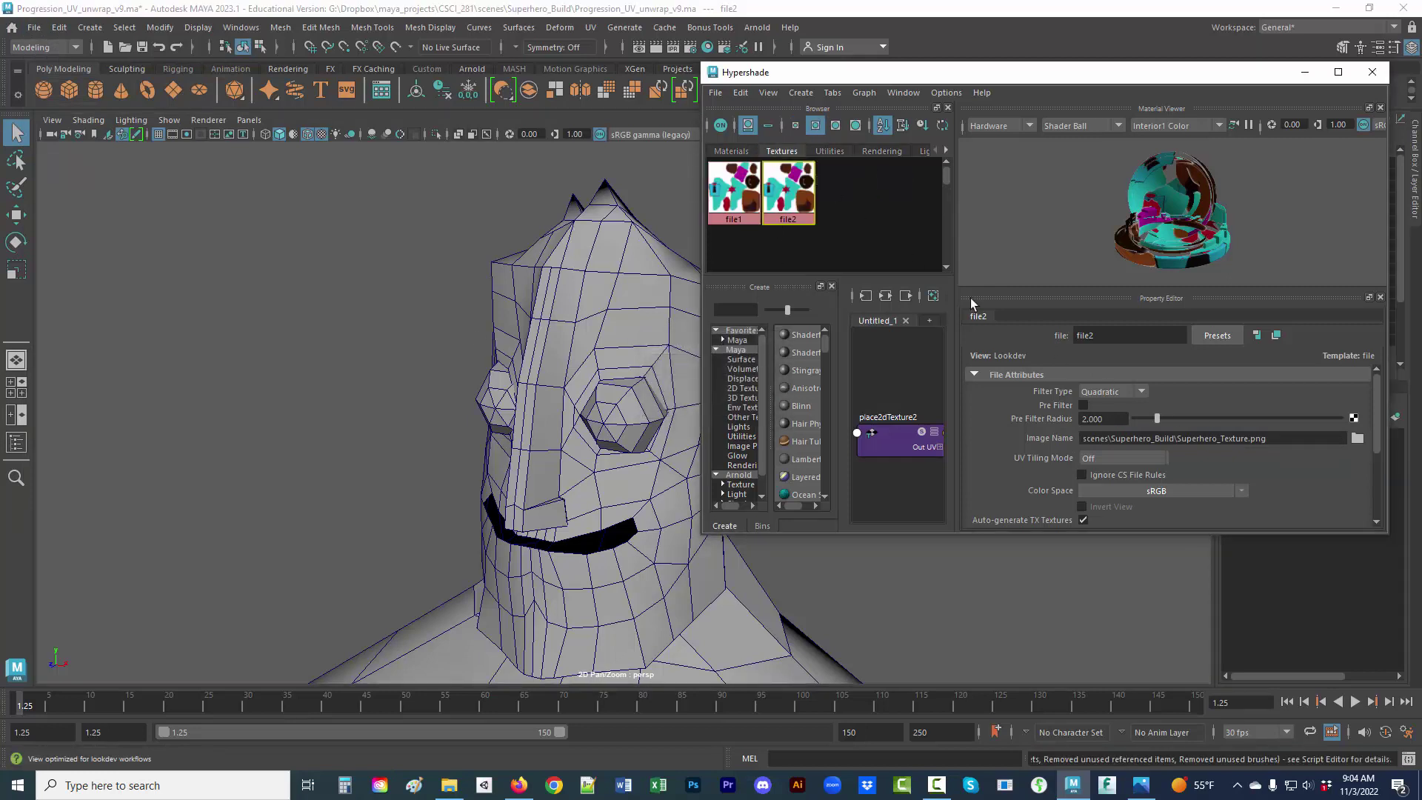
left_click(736, 190)
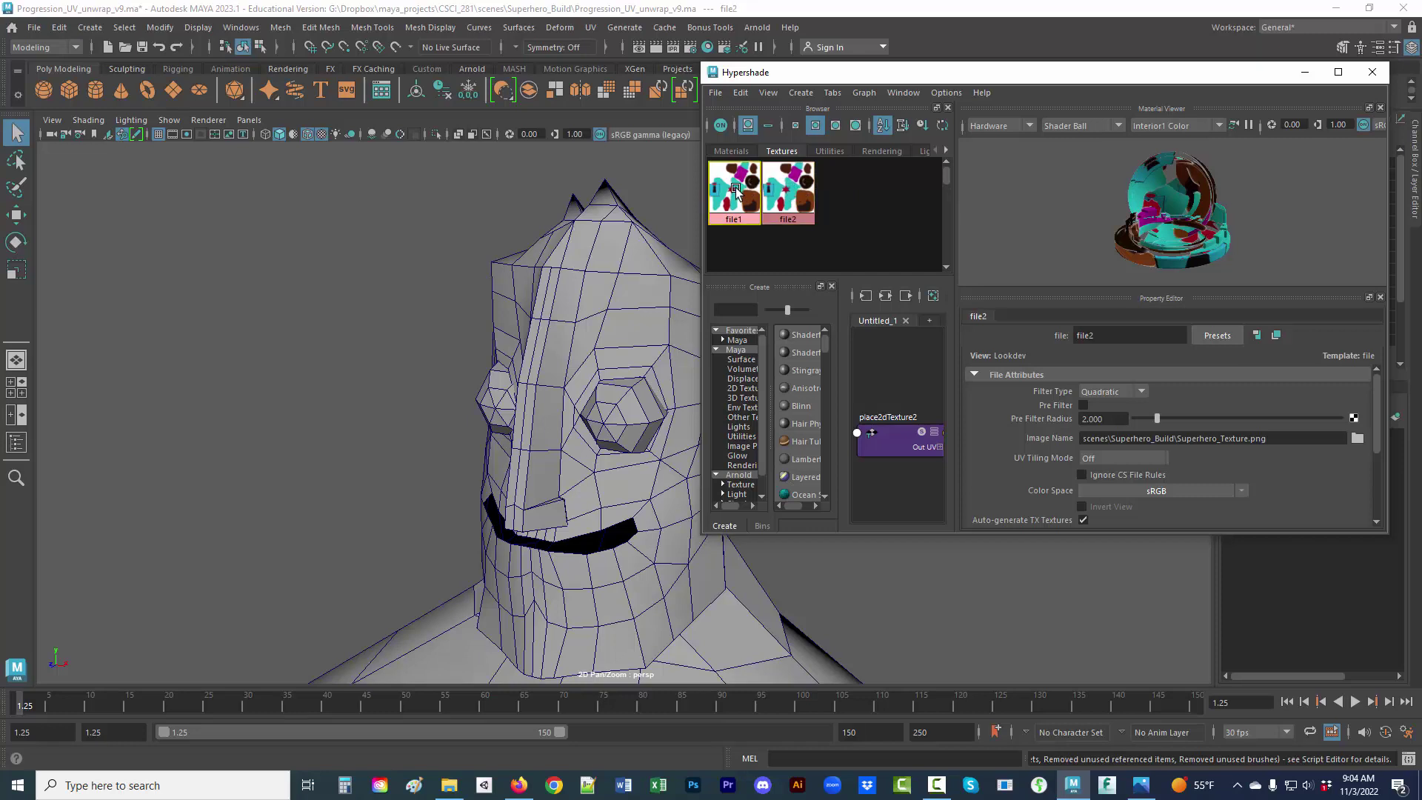
left_click(787, 192)
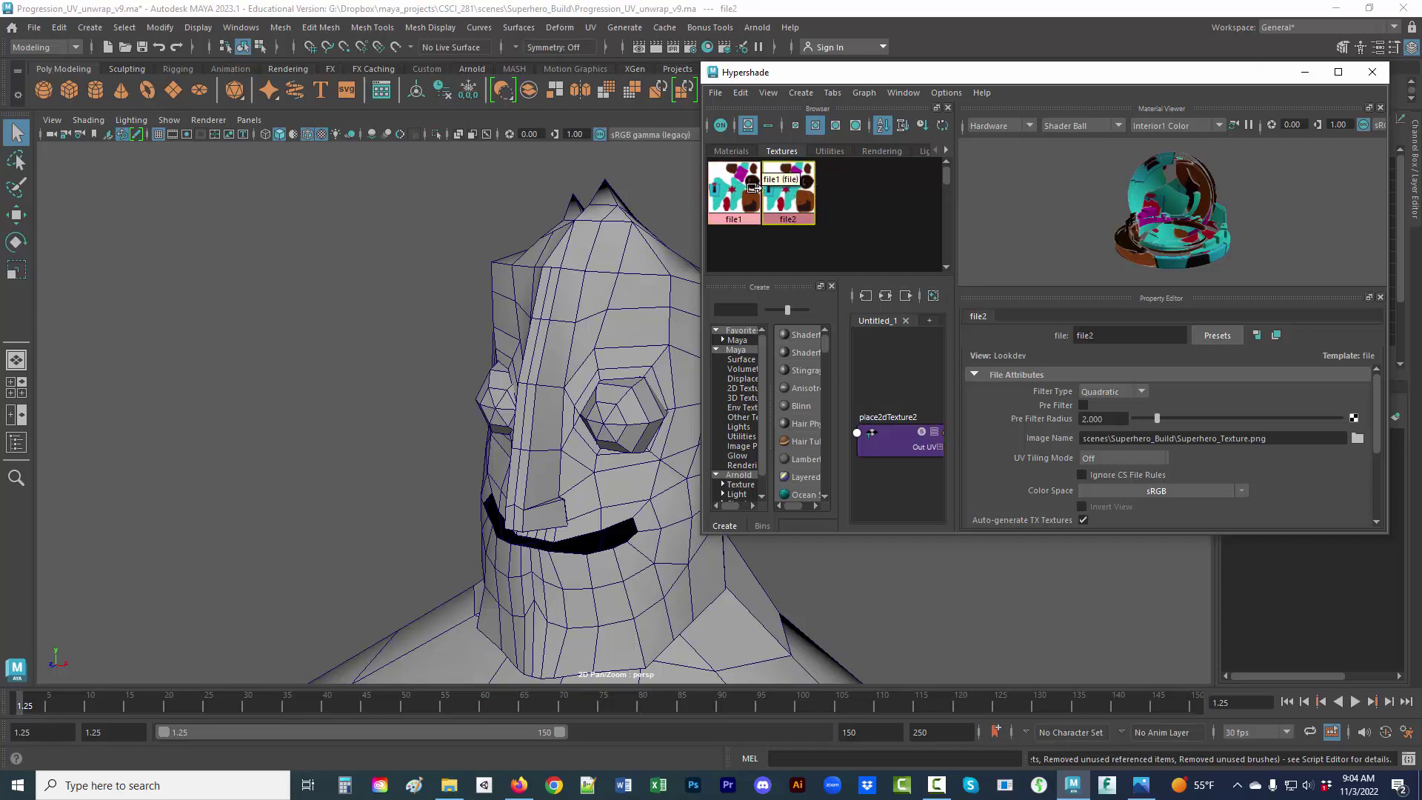